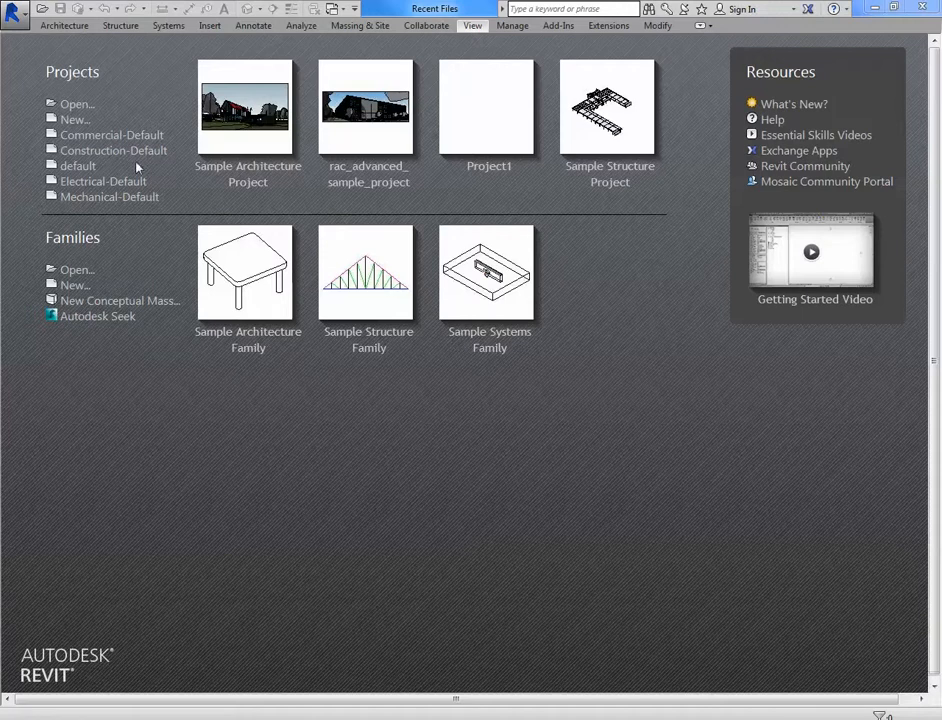
Step: Create a new project from the default template
click(76, 120)
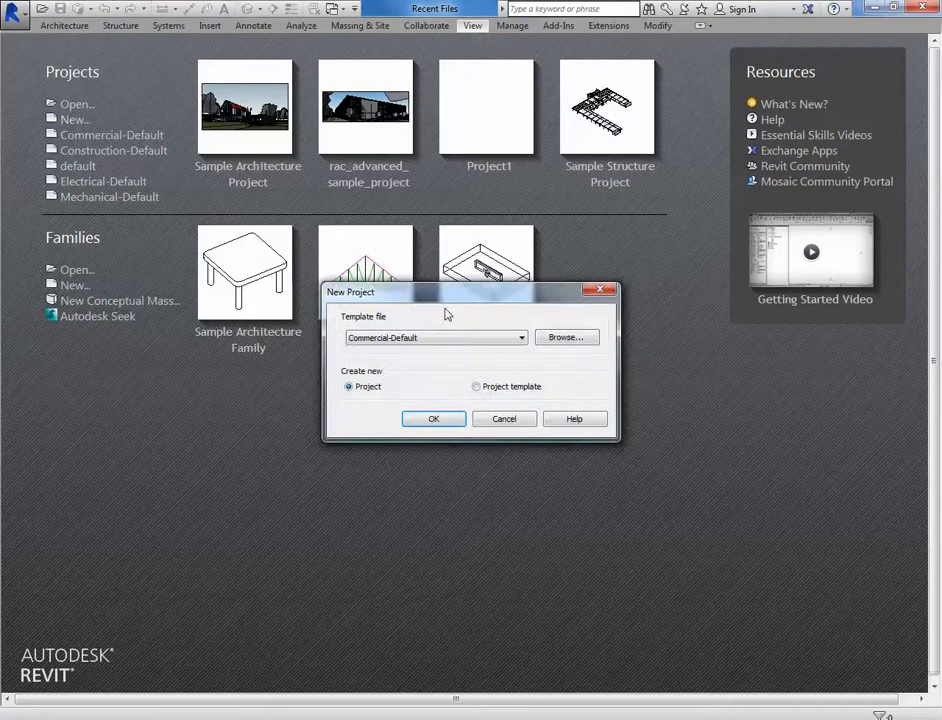
drag(458, 292, 442, 127)
click(436, 174)
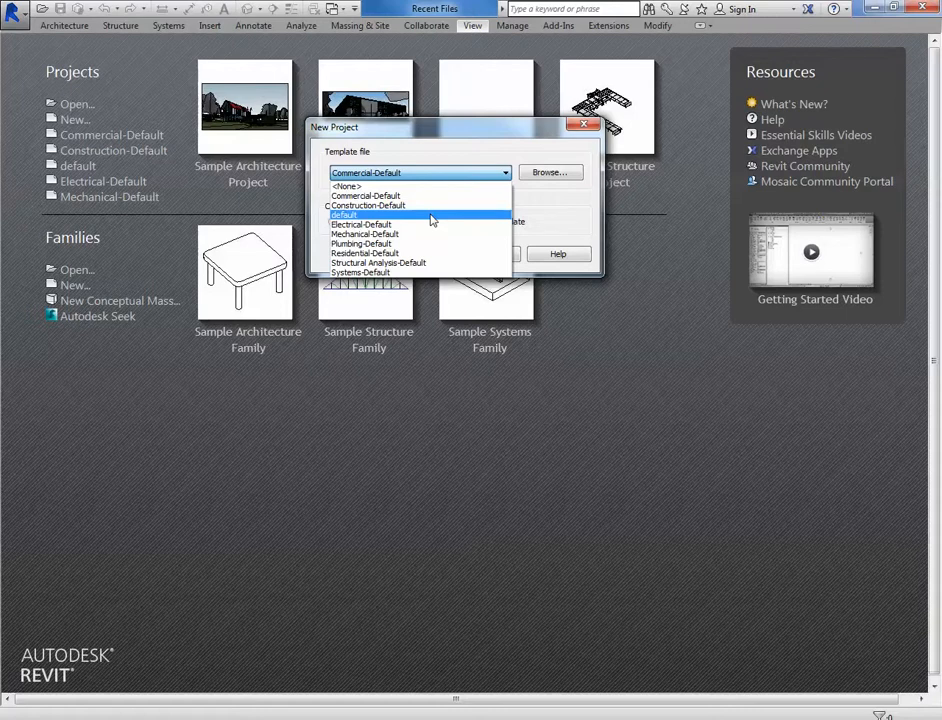
click(406, 214)
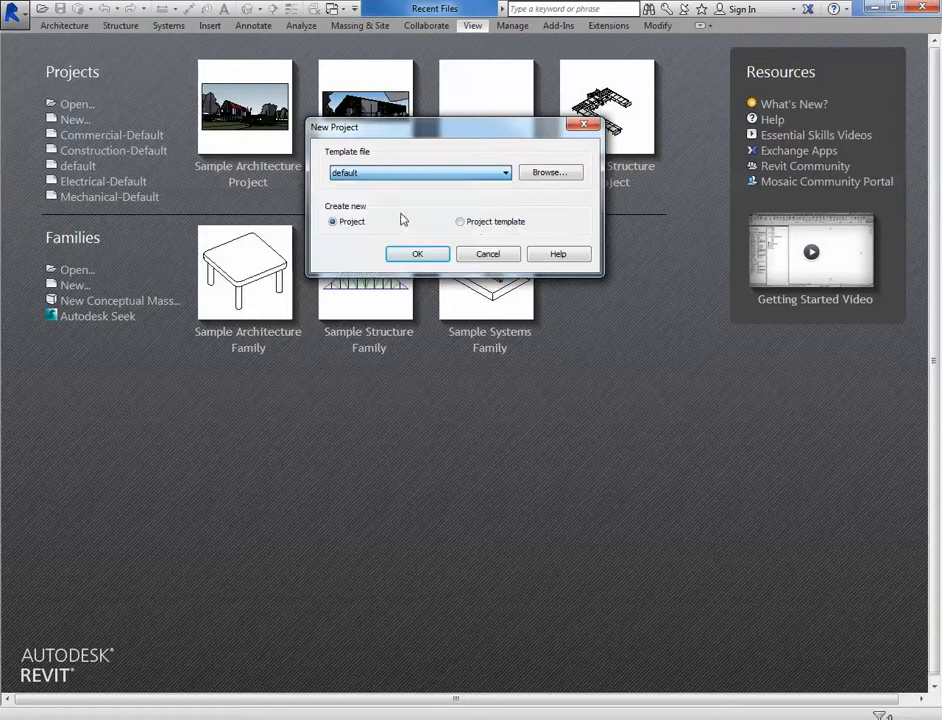
click(441, 259)
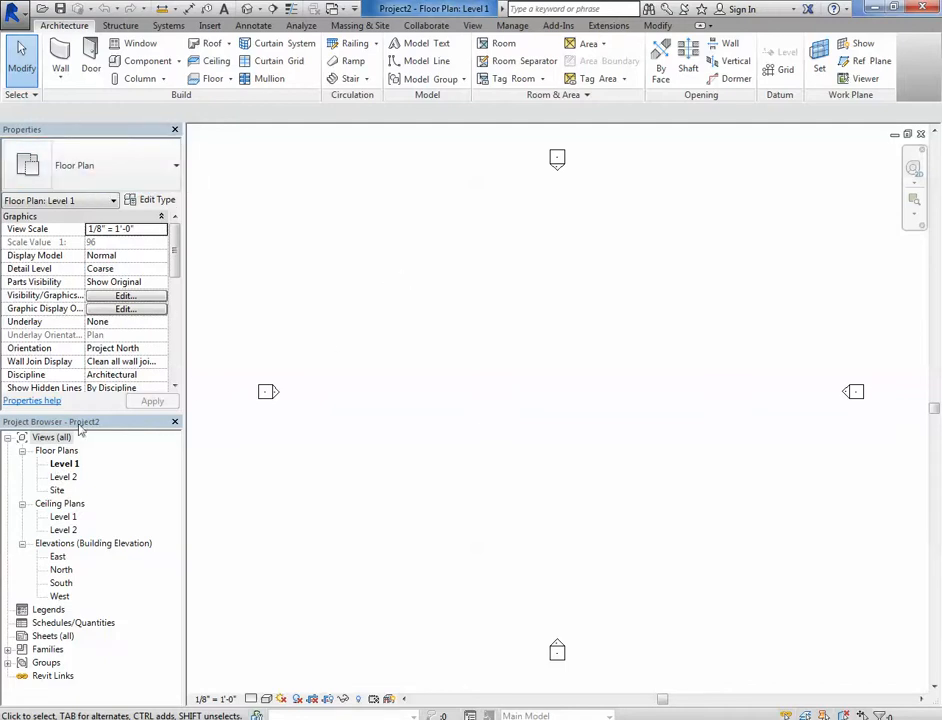
Step: Review the Systems, Architecture, View, Manage and Massing & Site tool sets and the list of user interface components
click(133, 26)
click(160, 26)
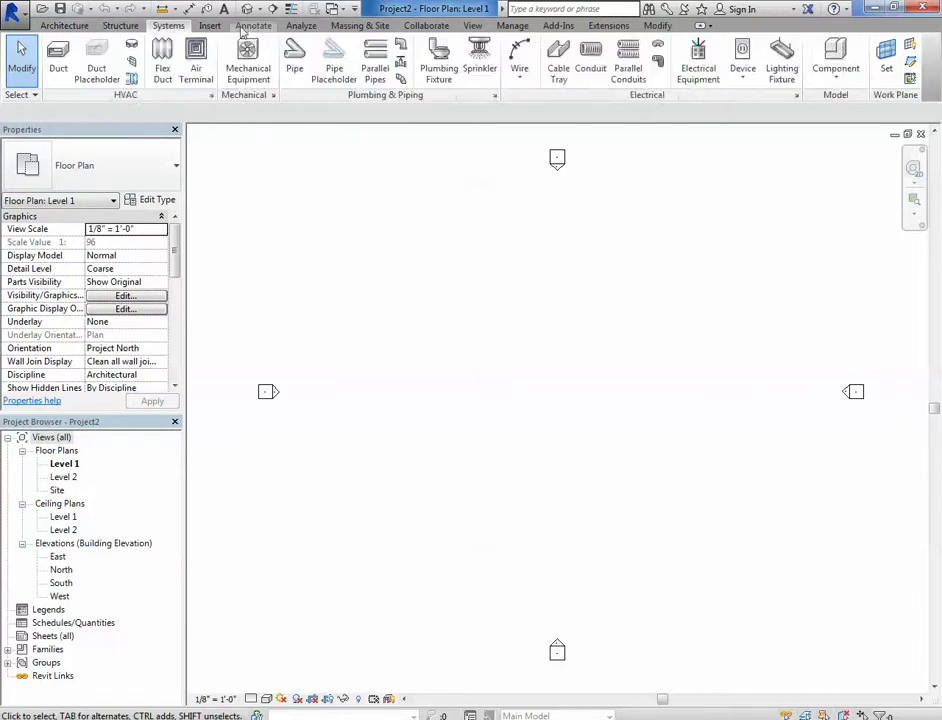
click(50, 26)
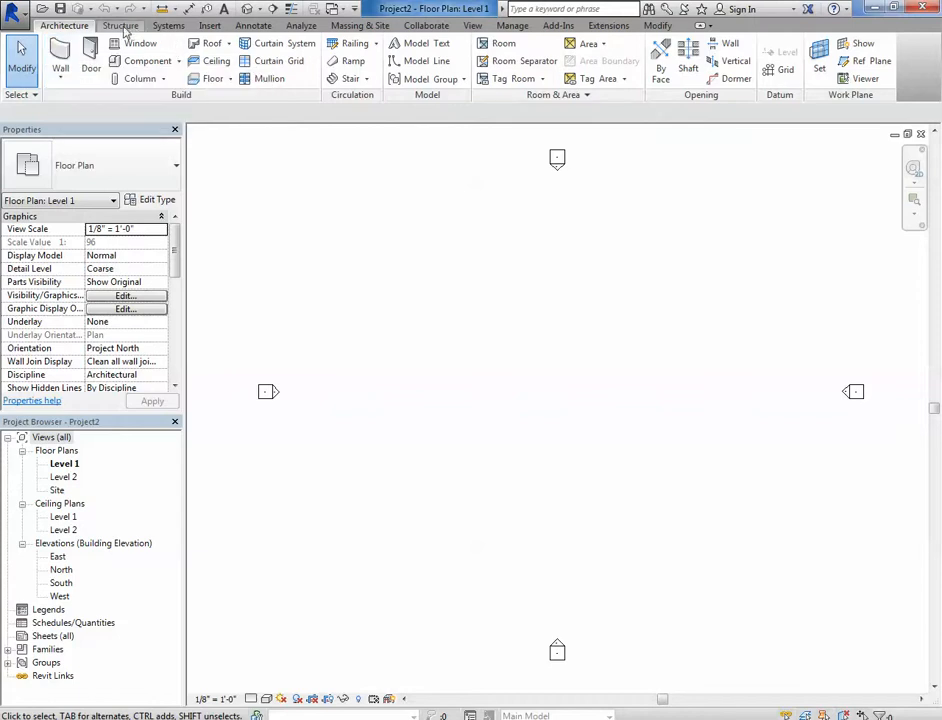
click(472, 26)
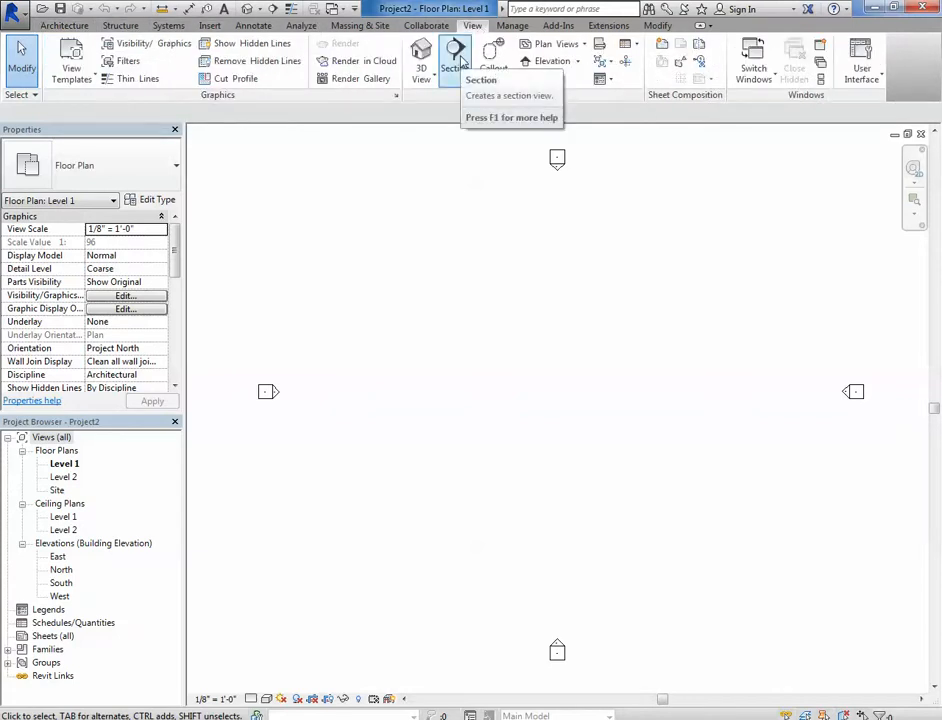
click(512, 26)
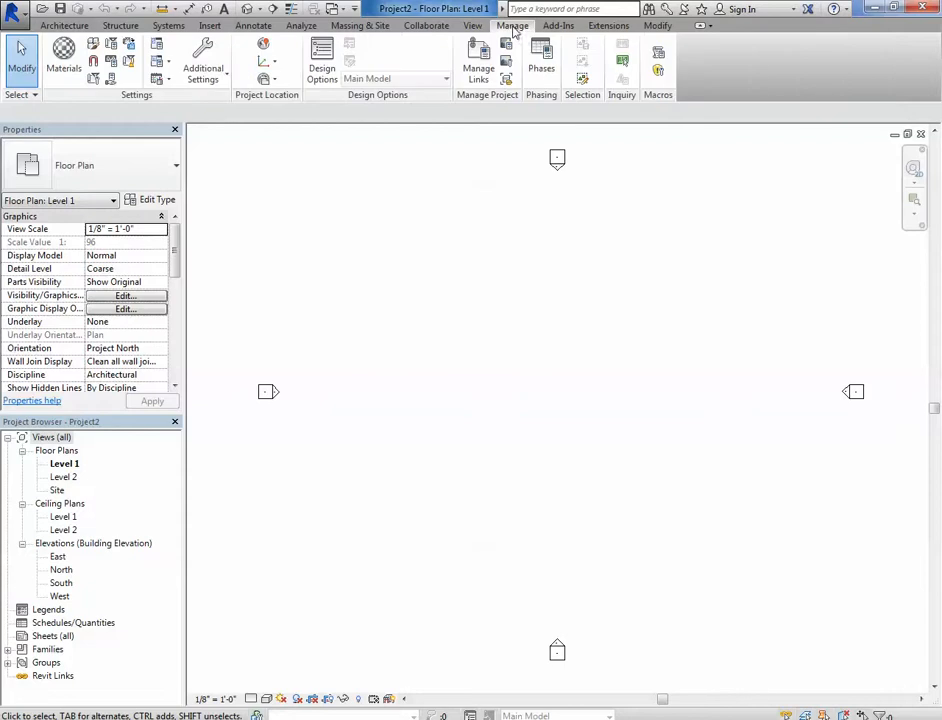
click(378, 27)
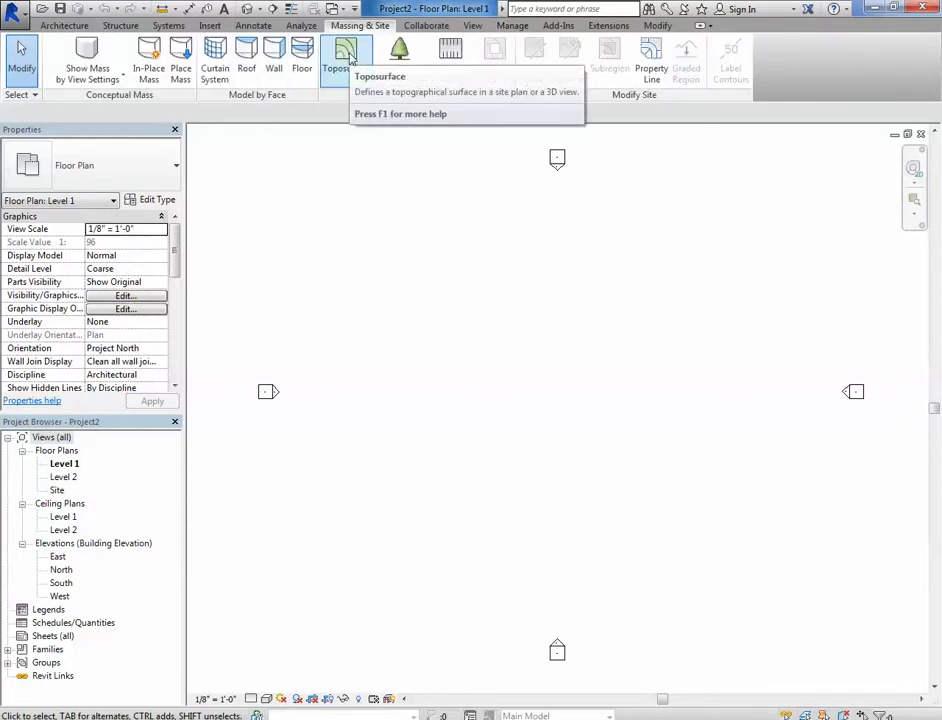
click(62, 28)
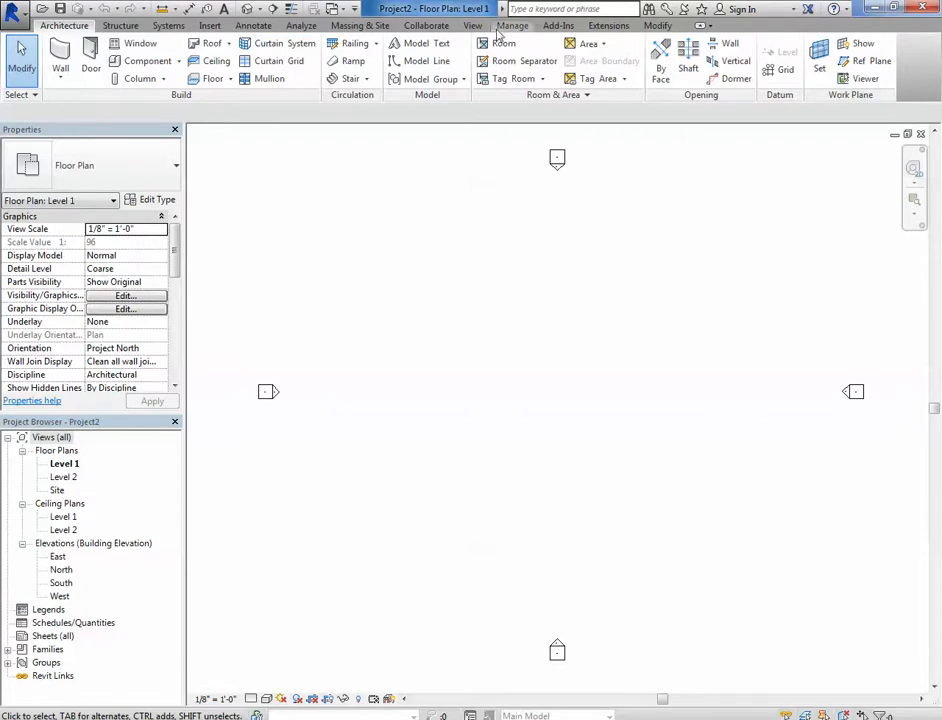
click(472, 25)
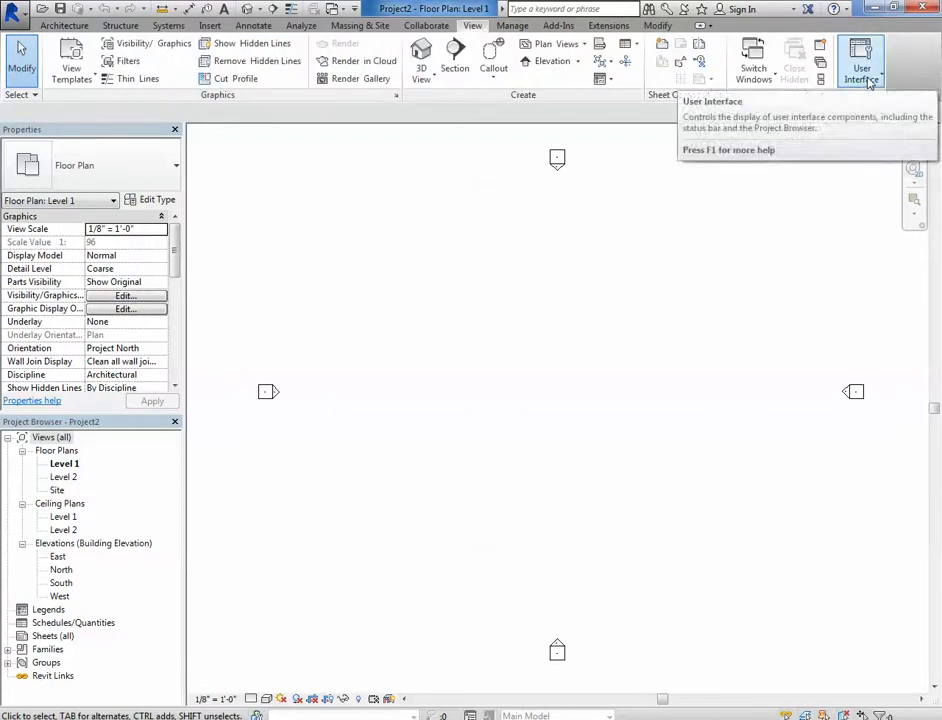
click(869, 82)
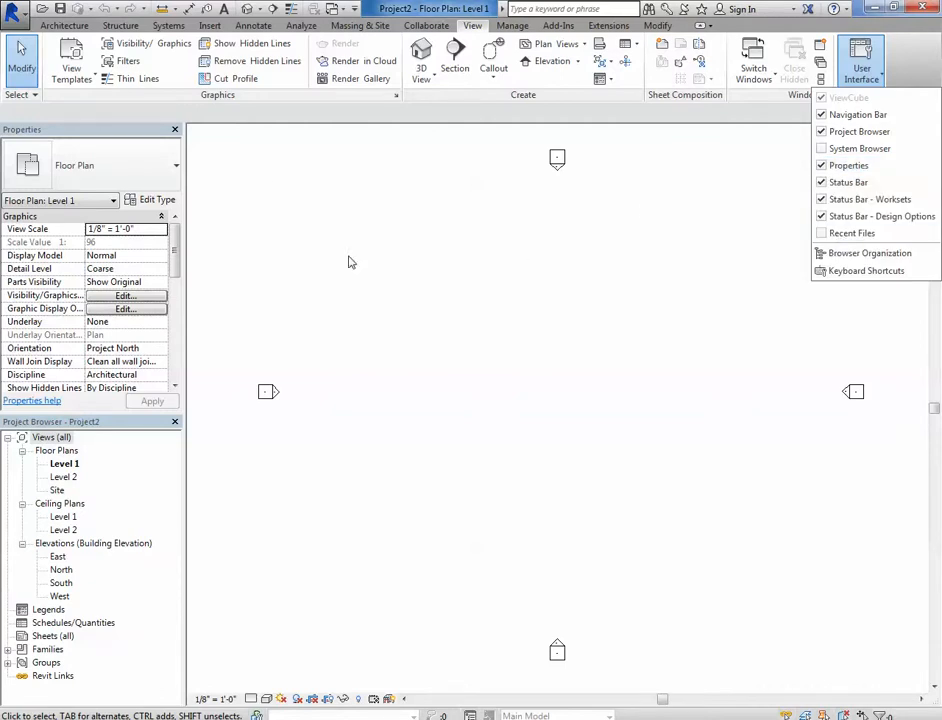
click(650, 276)
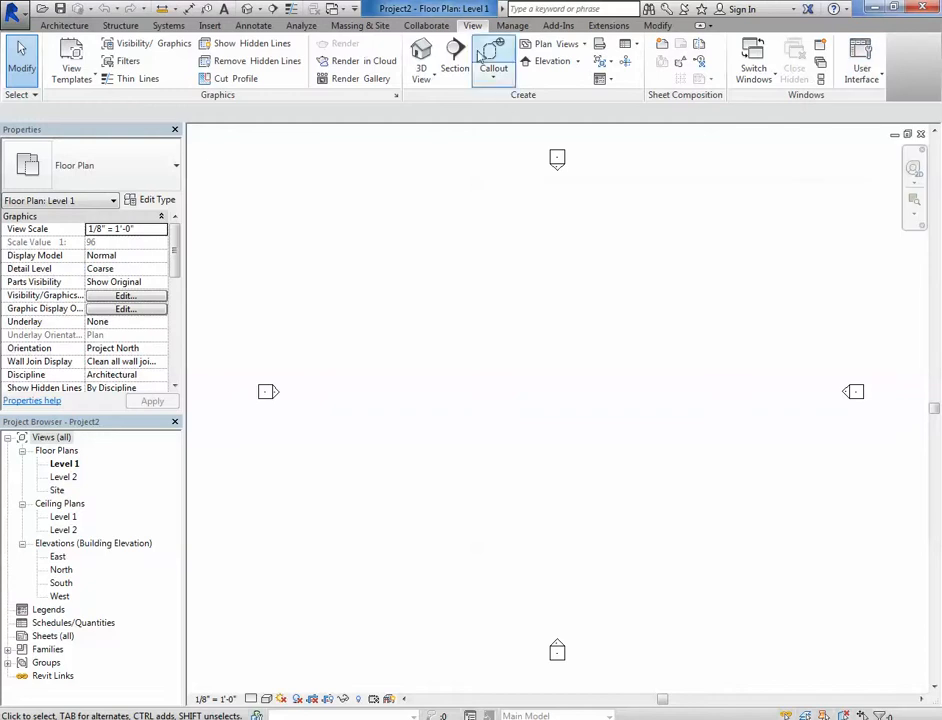
Step: Open the keyboard shortcut settings and browse the list of command assignments
click(862, 70)
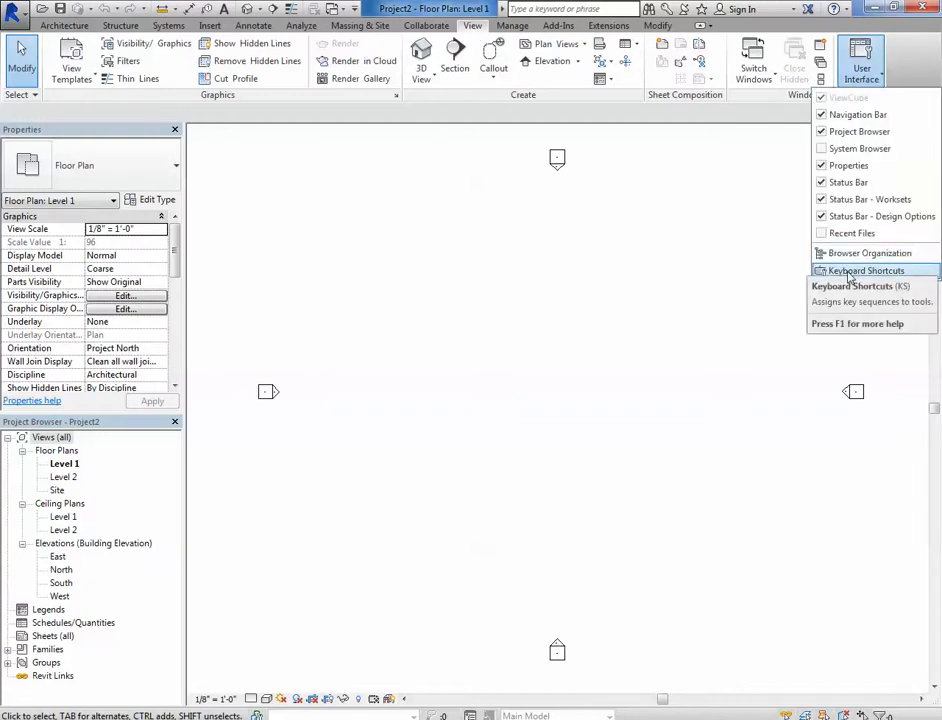
click(849, 276)
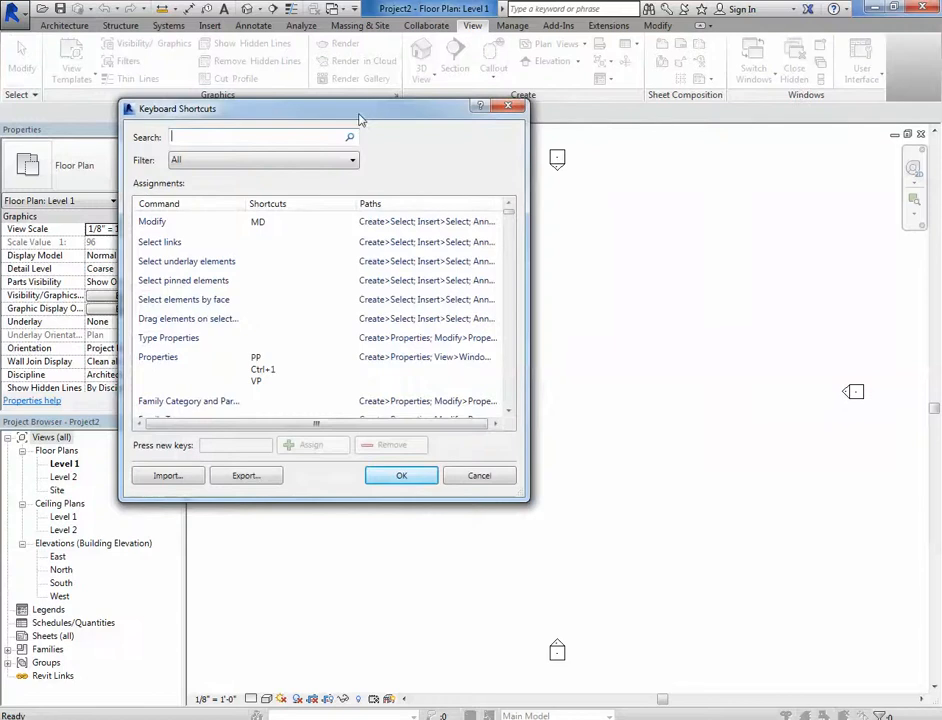
drag(360, 118, 506, 158)
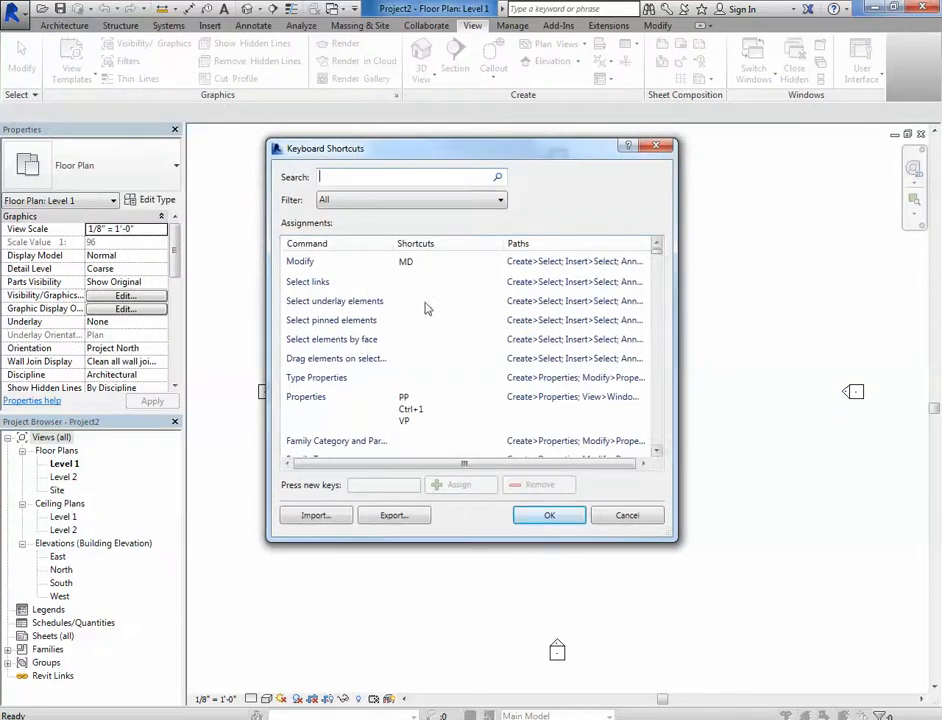
click(323, 304)
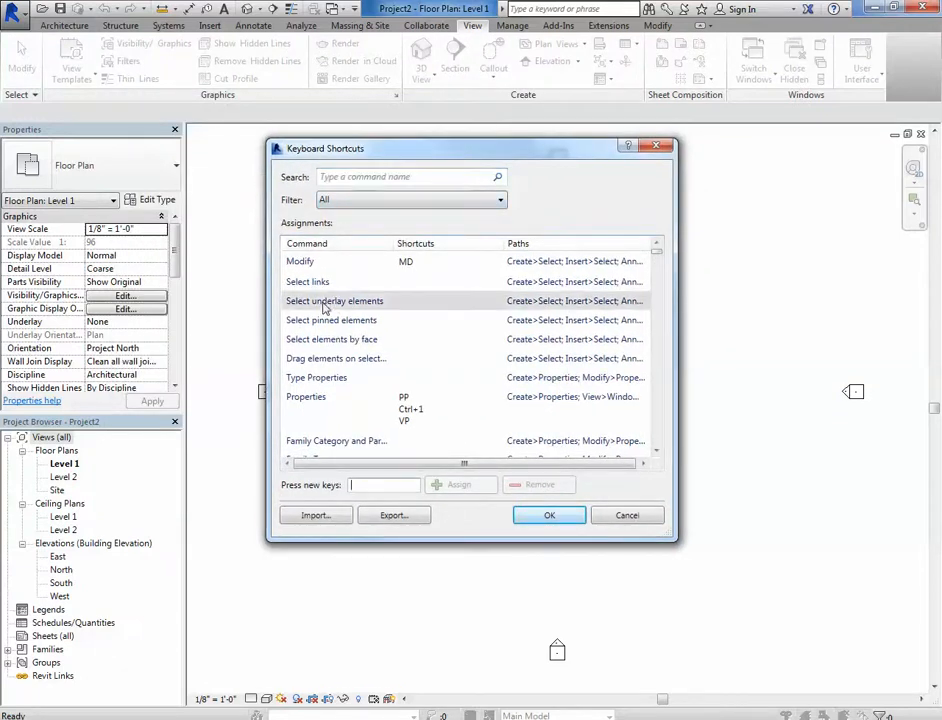
scroll(320, 360, down, 5)
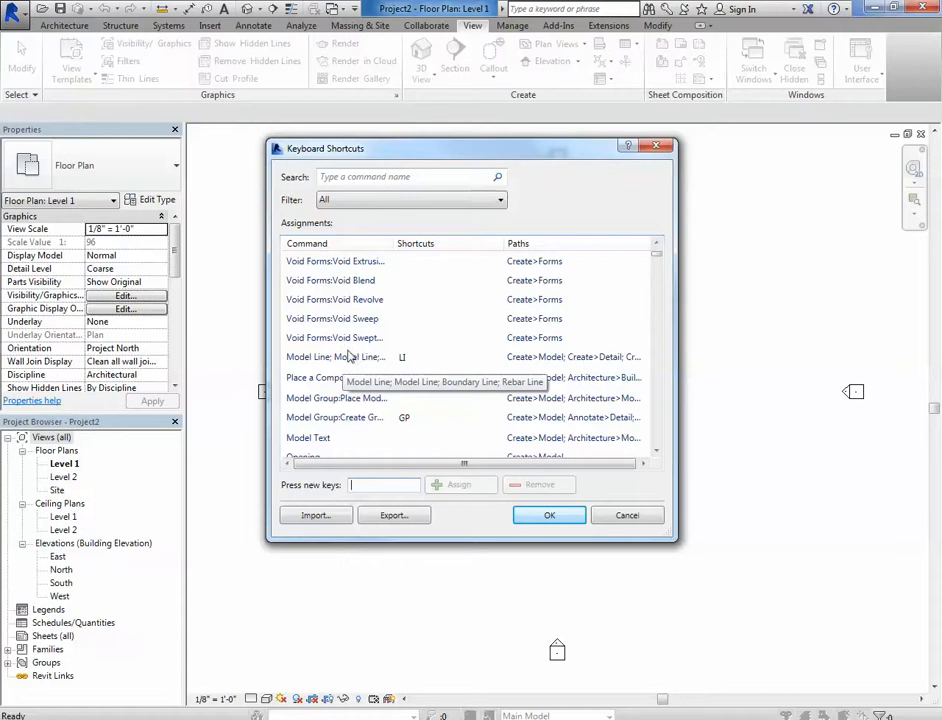
scroll(355, 365, up, 5)
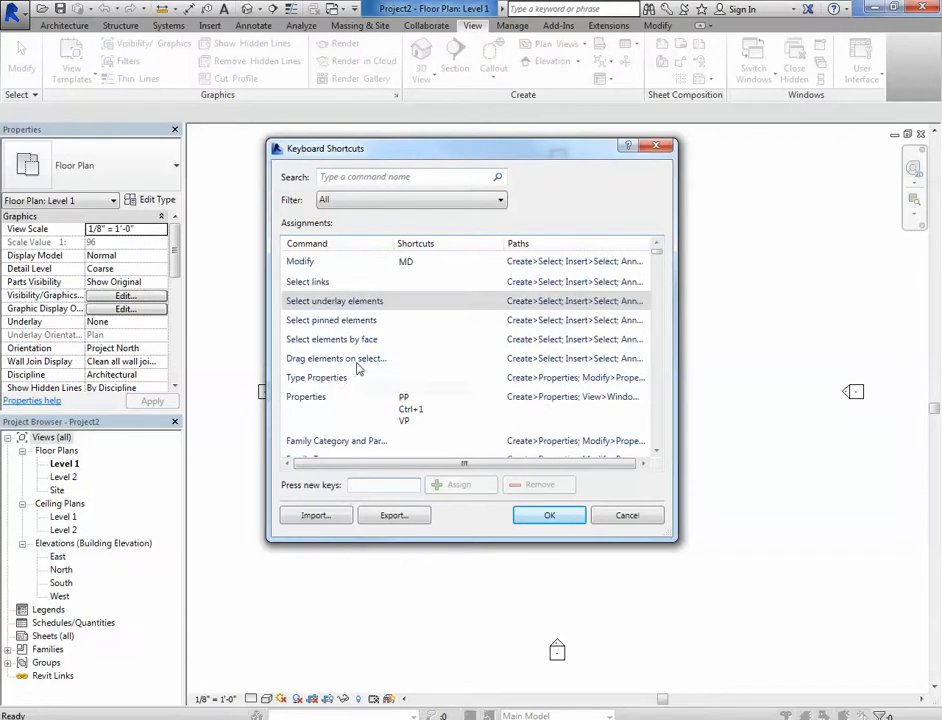
Step: Search the keyboard shortcuts for "wal", select the Wall by Face command, and close the shortcut settings
click(370, 178)
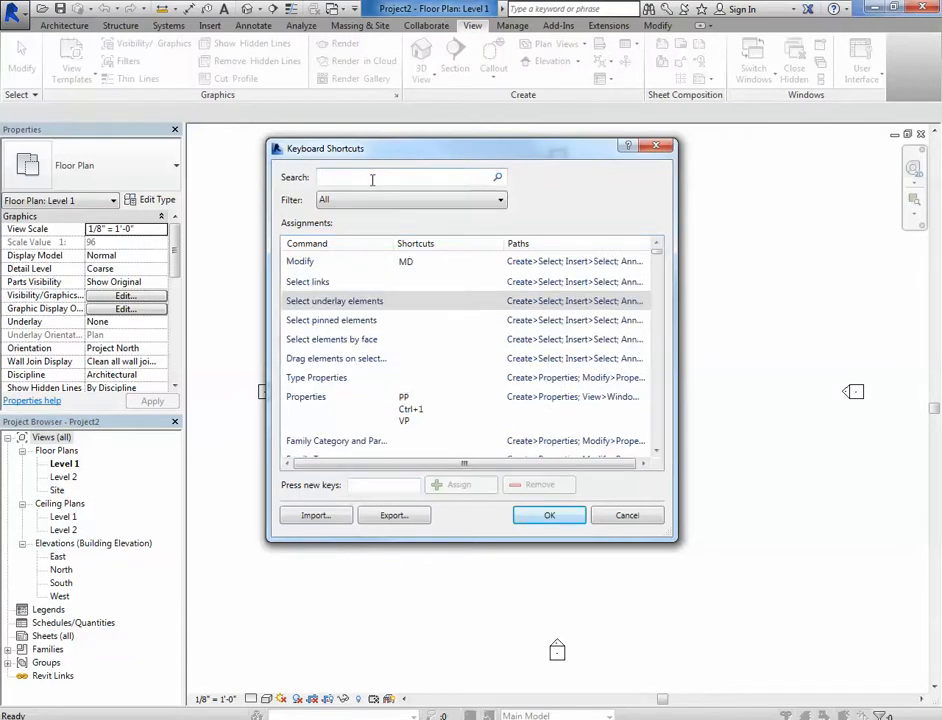
text(wal)
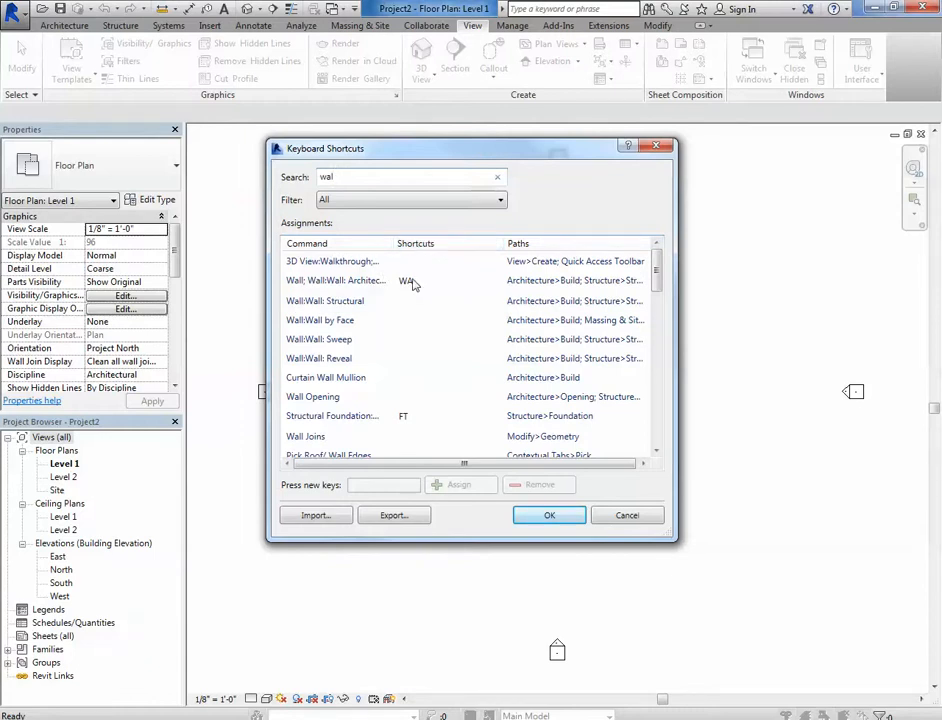
click(324, 320)
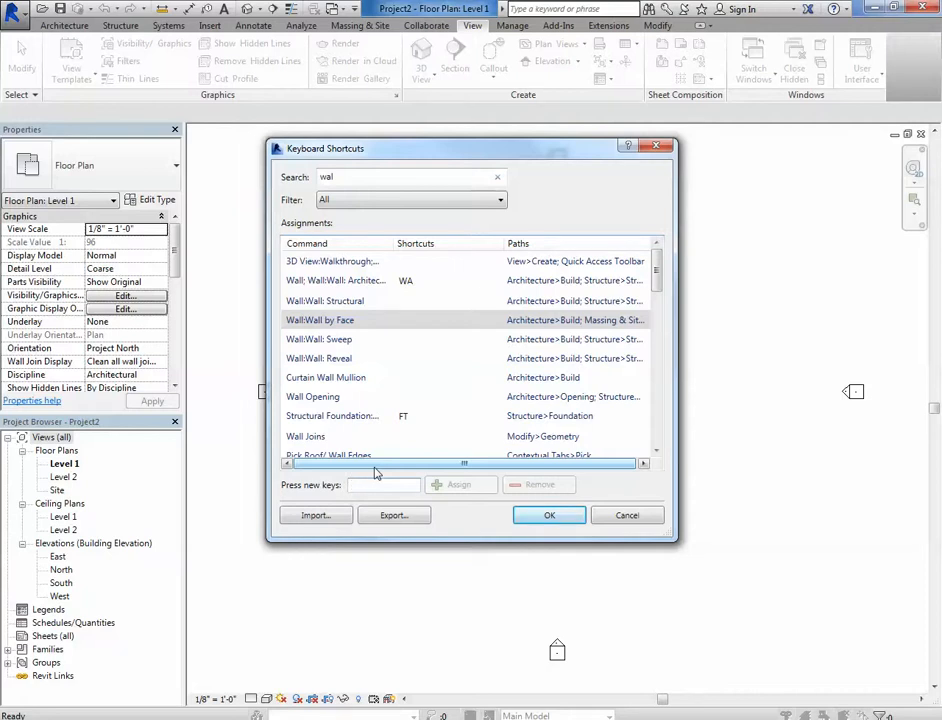
click(656, 146)
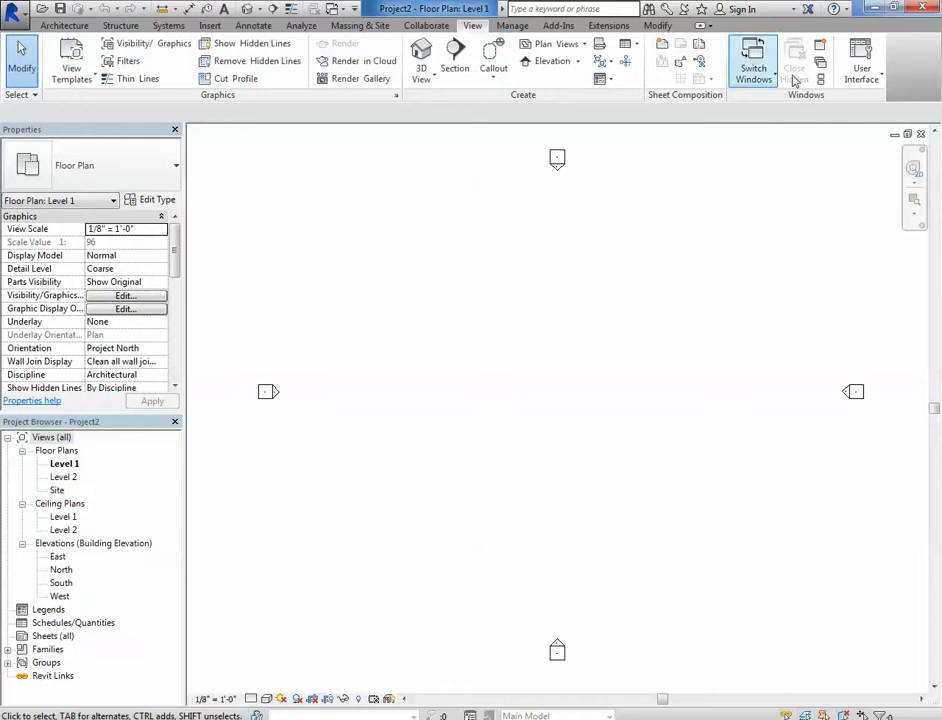
click(861, 65)
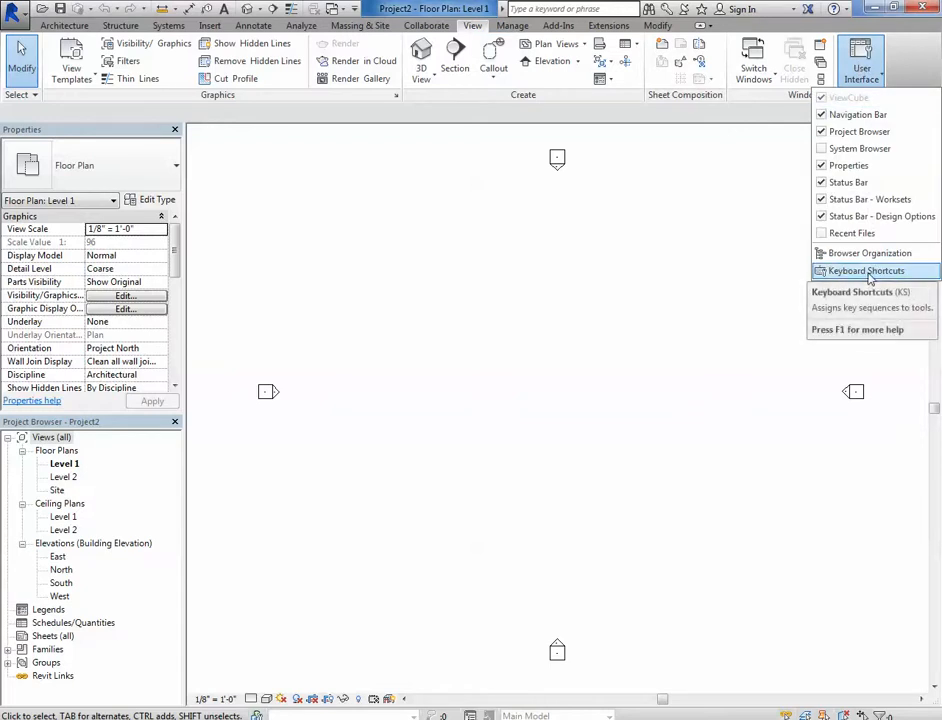
click(524, 349)
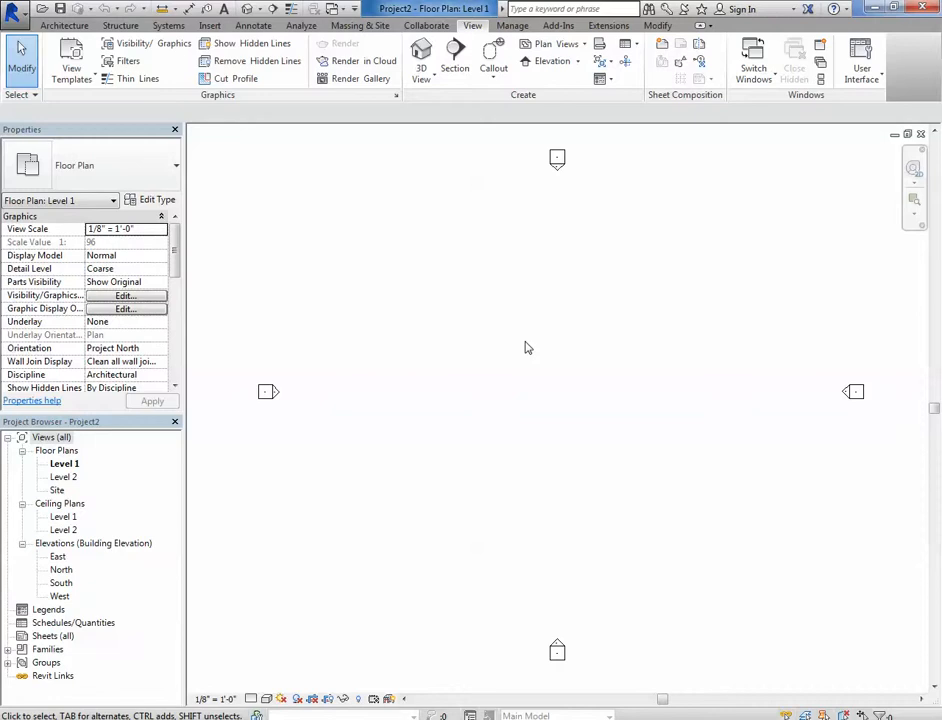
scroll(555, 351, down, 2)
middle_drag(553, 359, 543, 341)
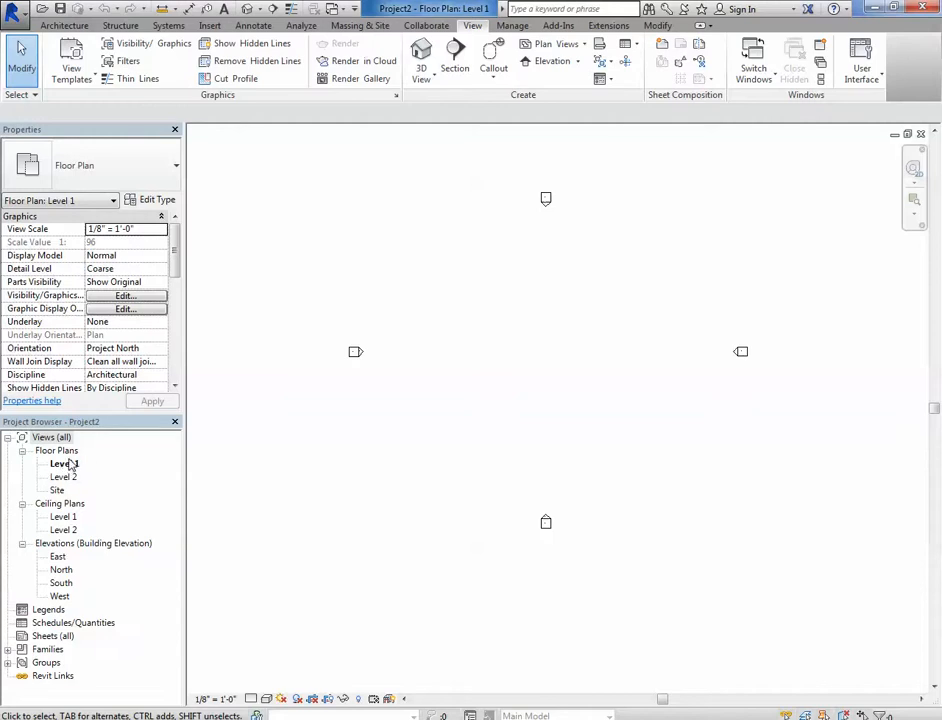
middle_drag(425, 389, 456, 461)
scroll(638, 415, up, 2)
scroll(630, 415, down, 2)
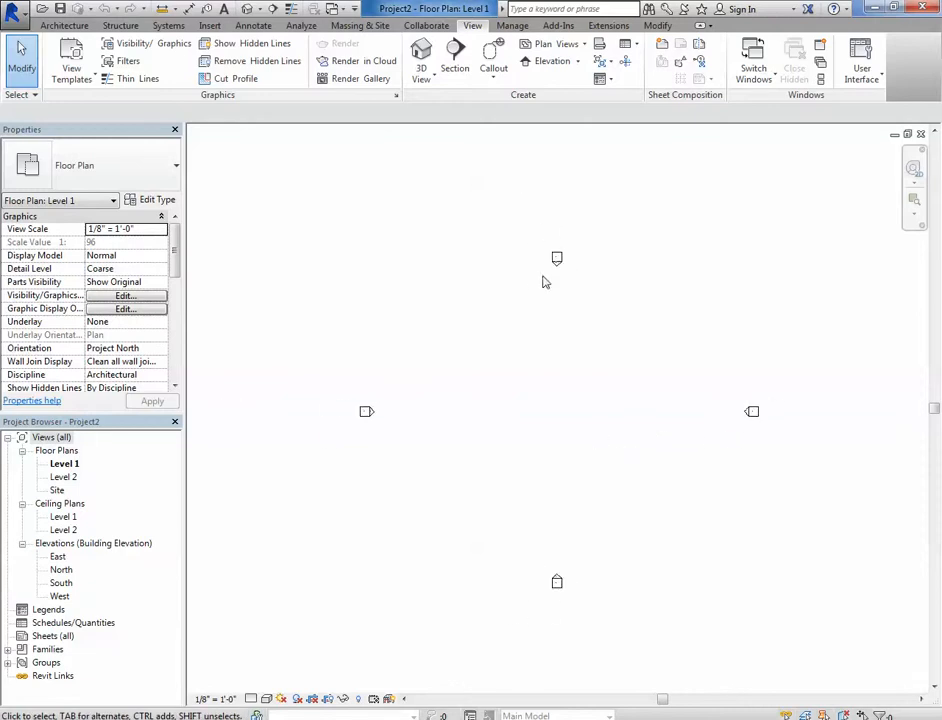
mouse_move(330, 351)
mouse_down()
mouse_move(385, 433)
mouse_move(399, 437)
mouse_up()
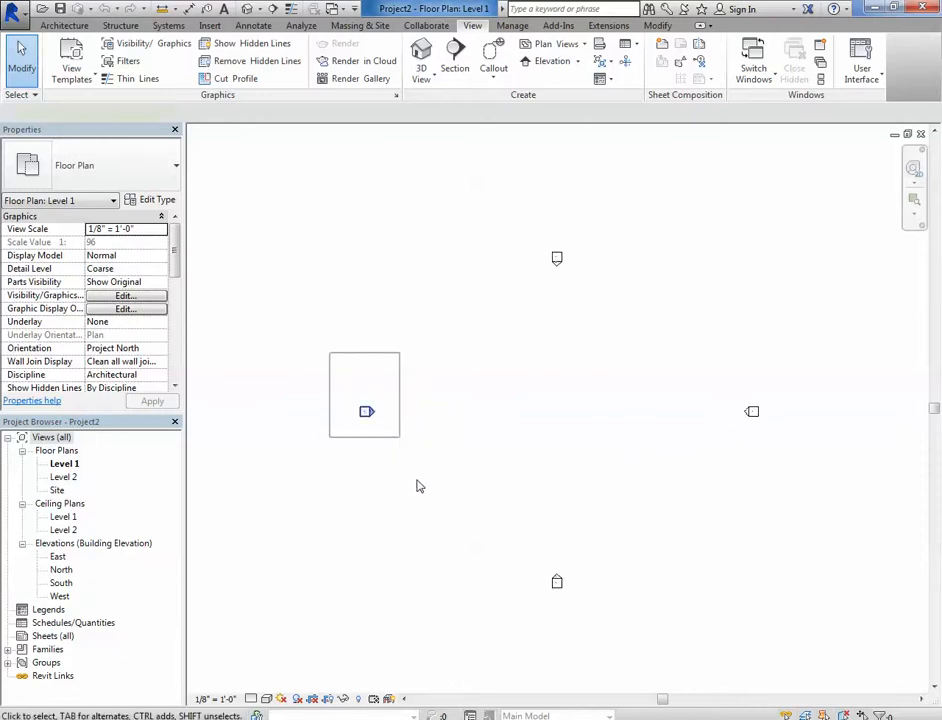
click(427, 421)
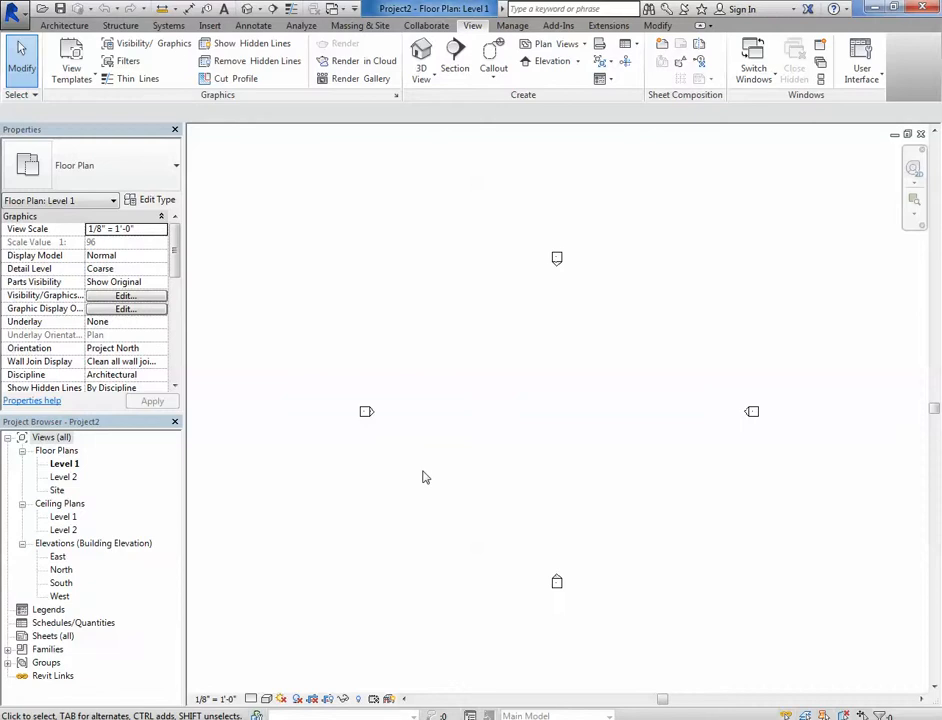
Step: Open the Level 2 floor plan, the Site plan, the Level 1 ceiling plan and the North elevation
double_click(72, 483)
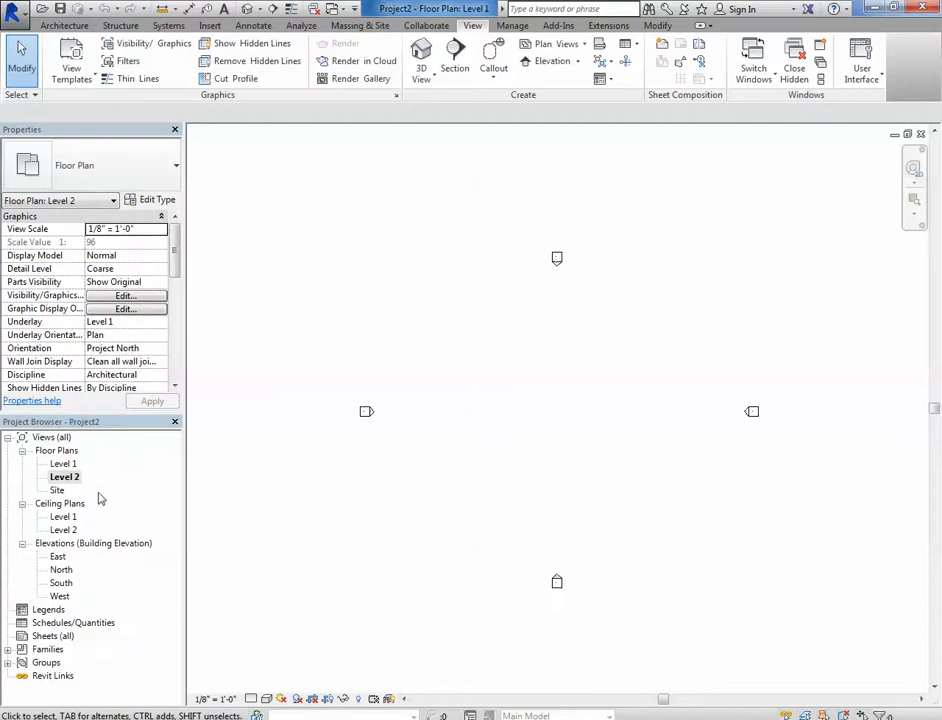
double_click(57, 490)
double_click(63, 516)
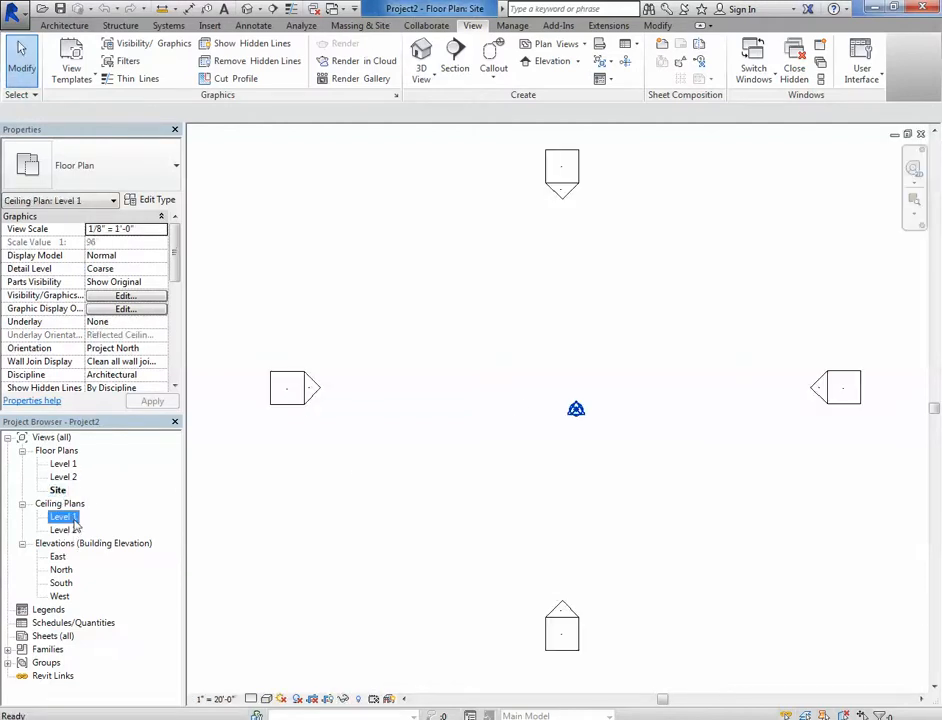
double_click(61, 569)
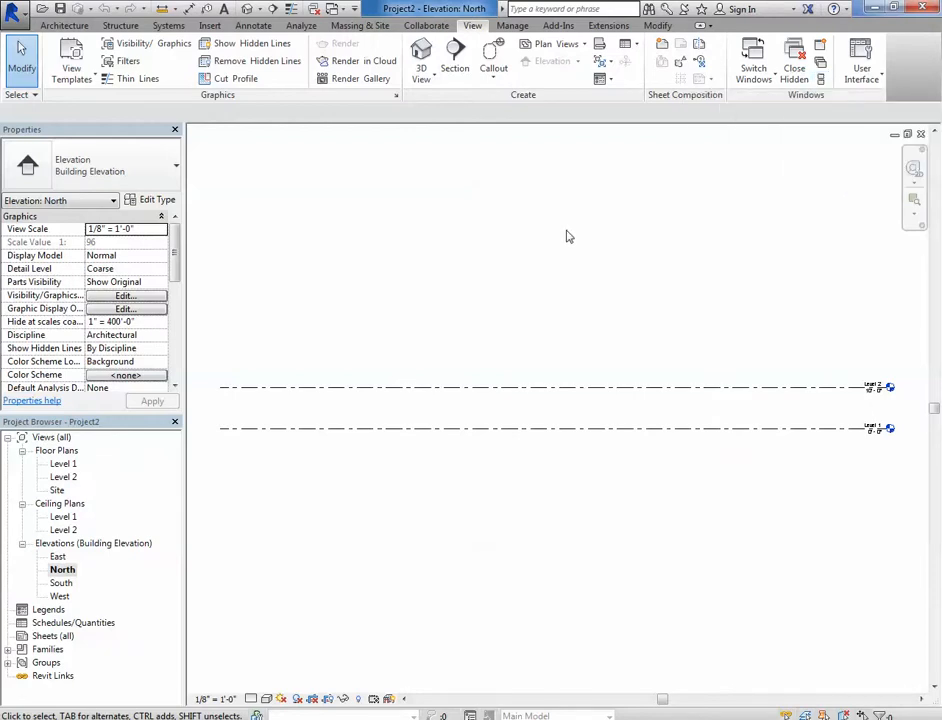
Step: Tile all open view windows, and close the Site and Level 2 floor plan windows
key(w)
key(t)
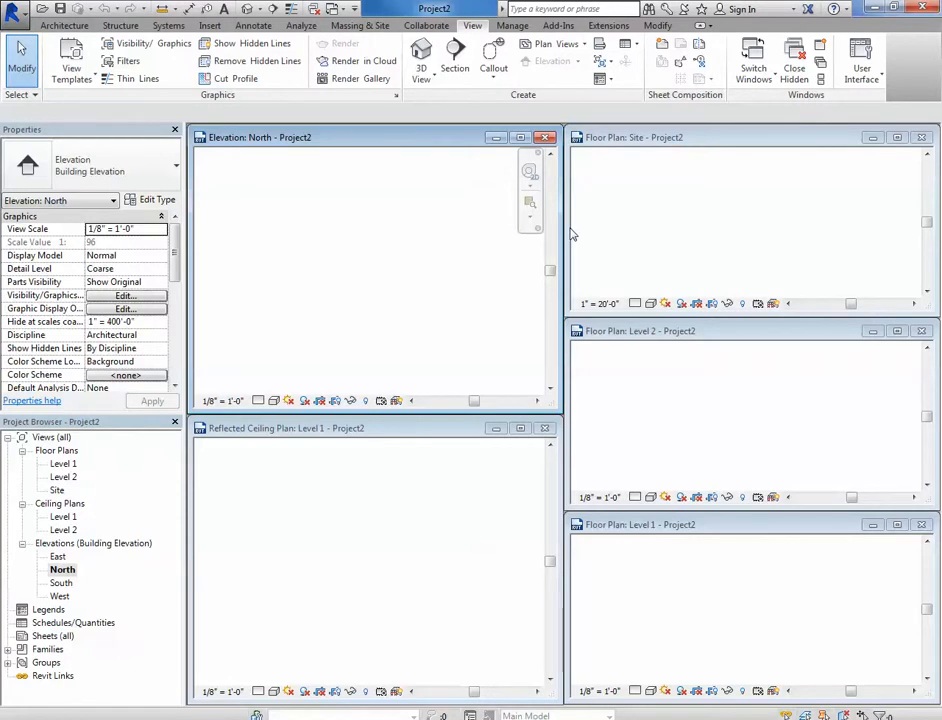
click(921, 137)
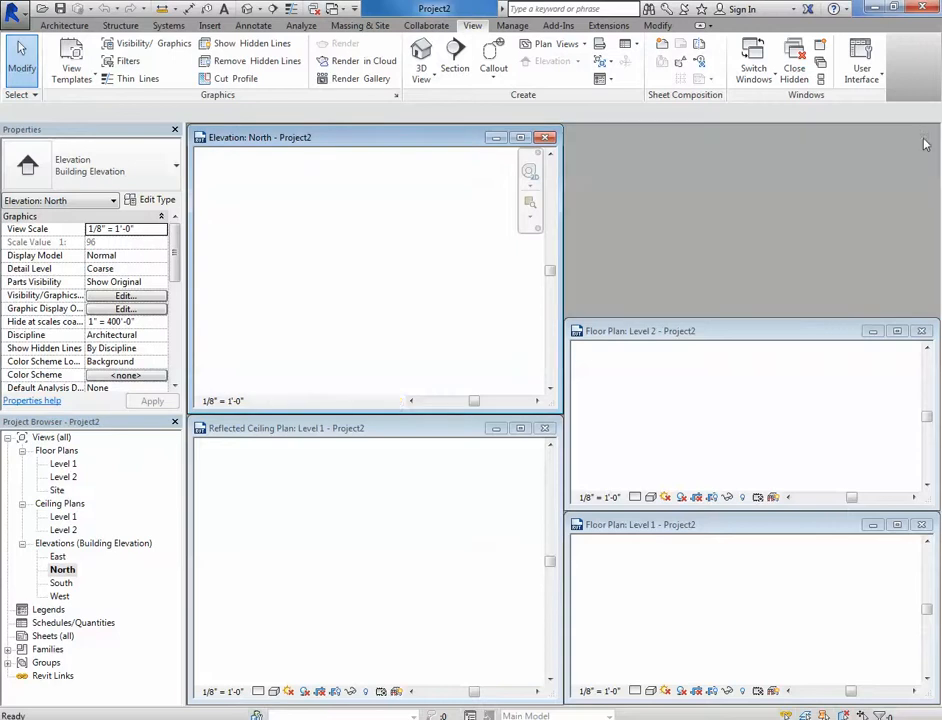
click(921, 331)
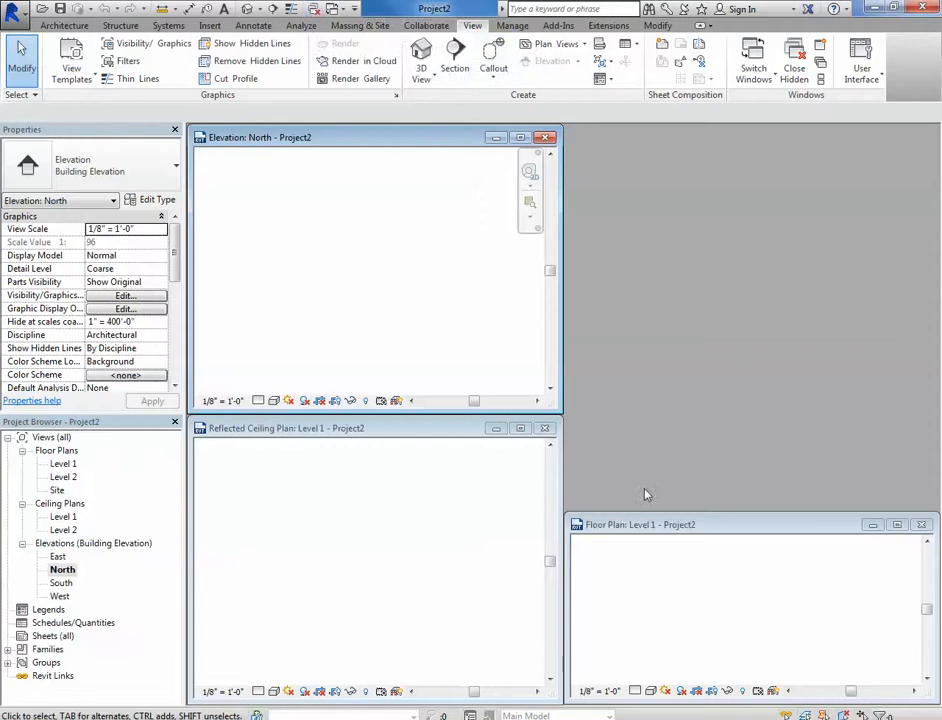
Step: Close the hidden view windows and maximize the North elevation window to fill the drawing area
click(316, 14)
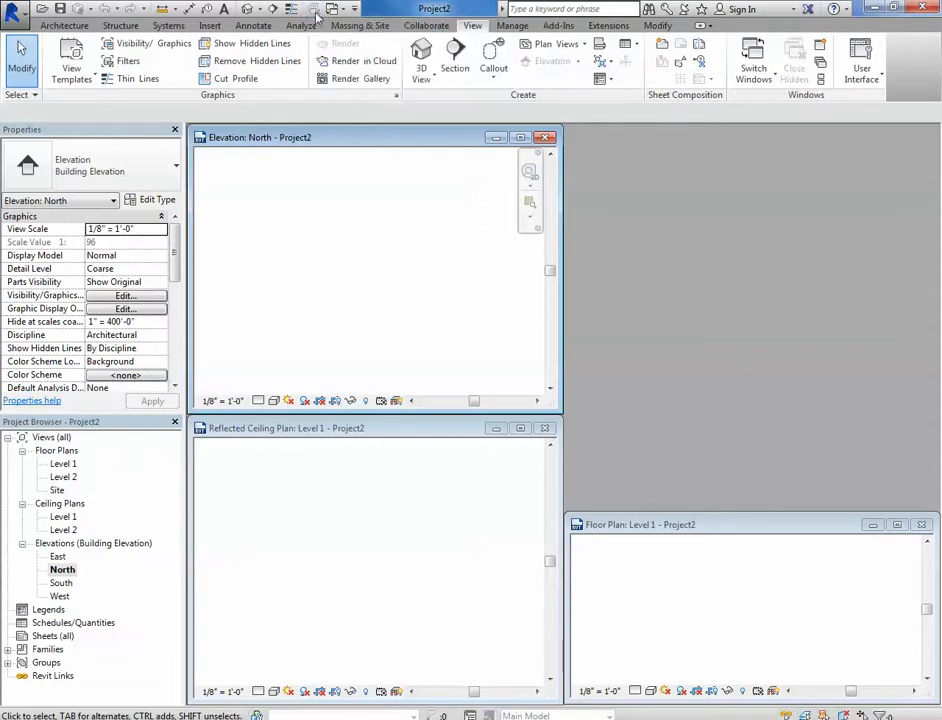
click(520, 138)
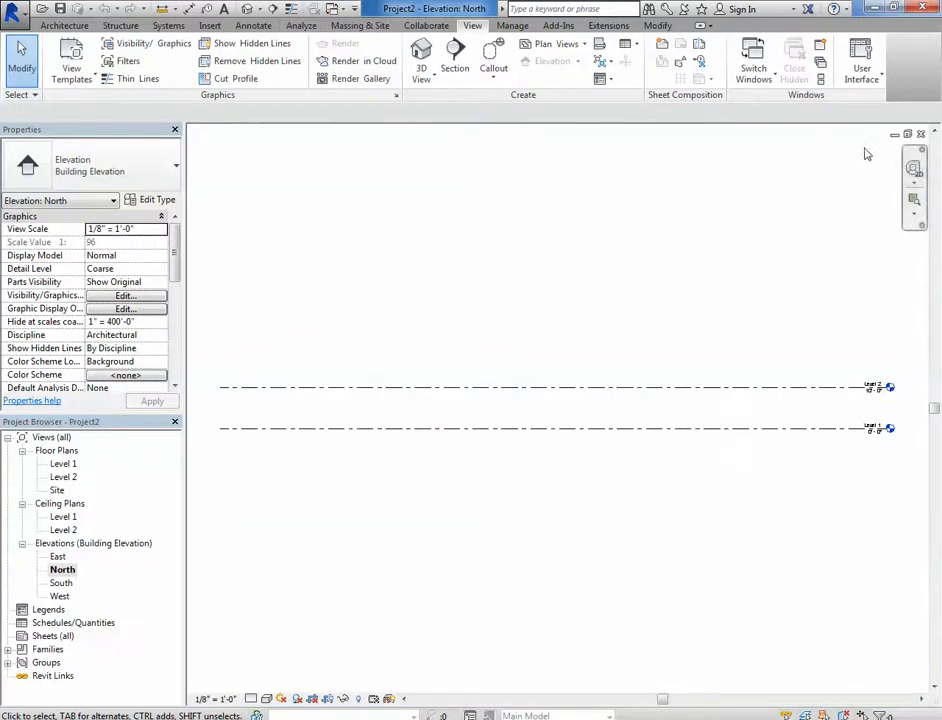
click(907, 134)
click(890, 140)
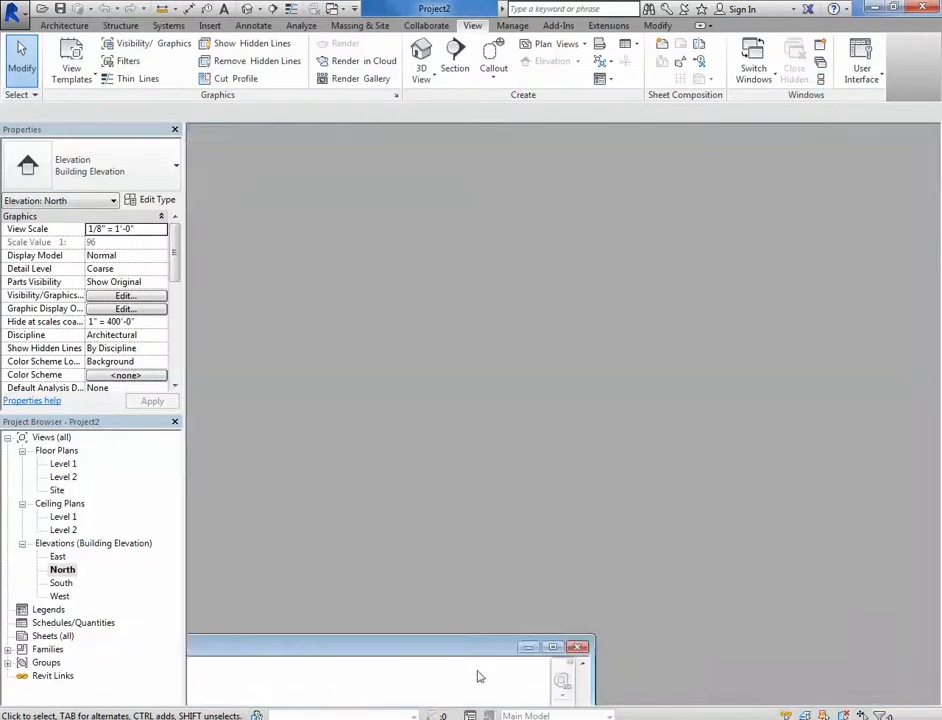
double_click(480, 647)
click(810, 200)
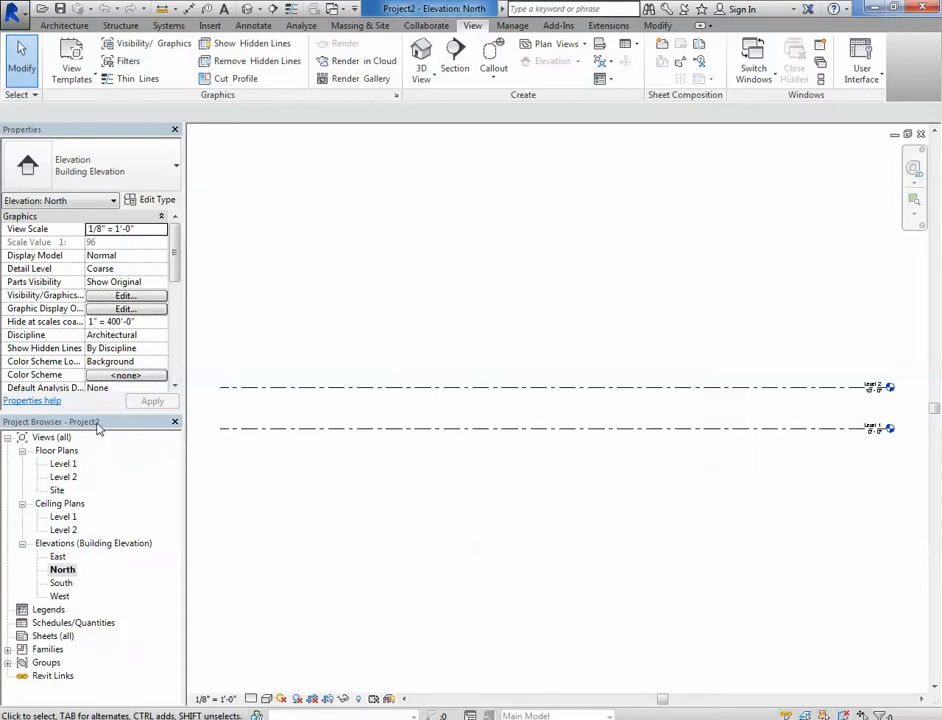
Step: Start a new sheet and load the D 22 x 34 Horizontal family from the Titleblocks folder
click(48, 24)
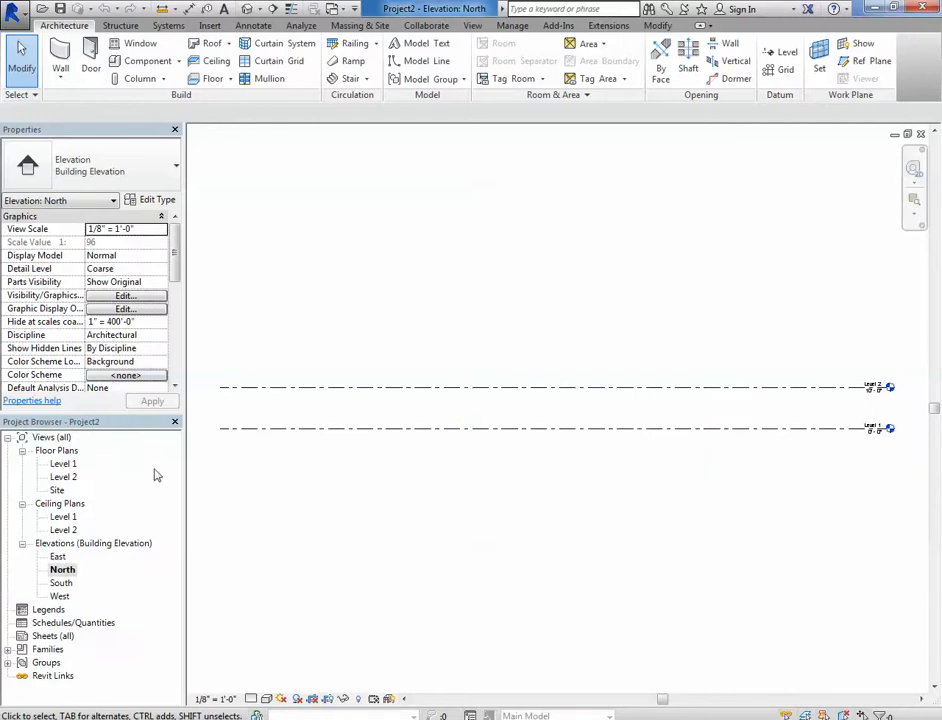
click(50, 637)
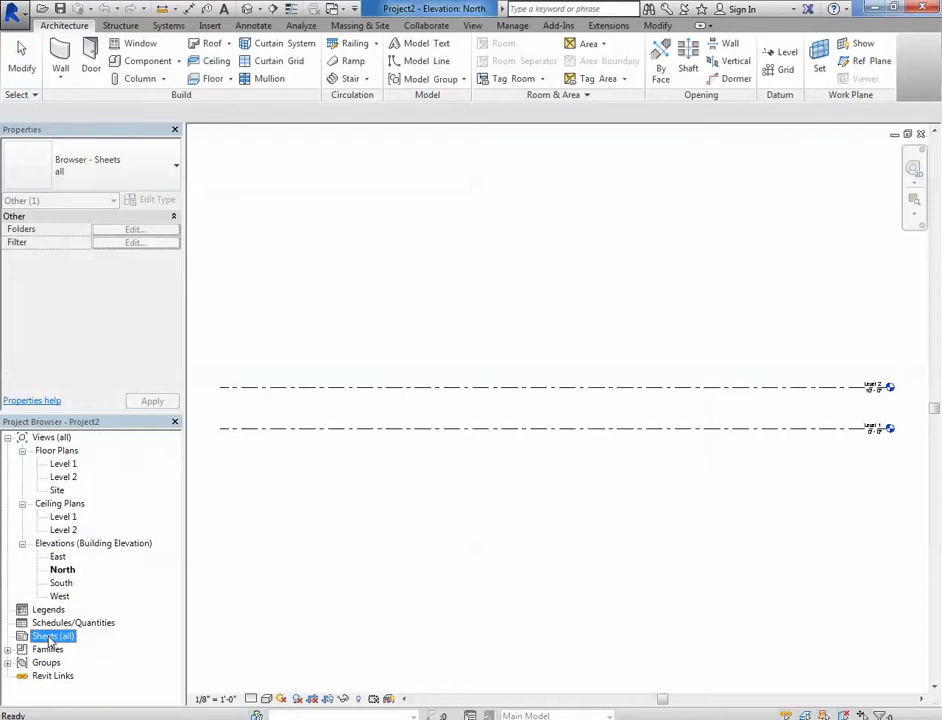
right_click(50, 638)
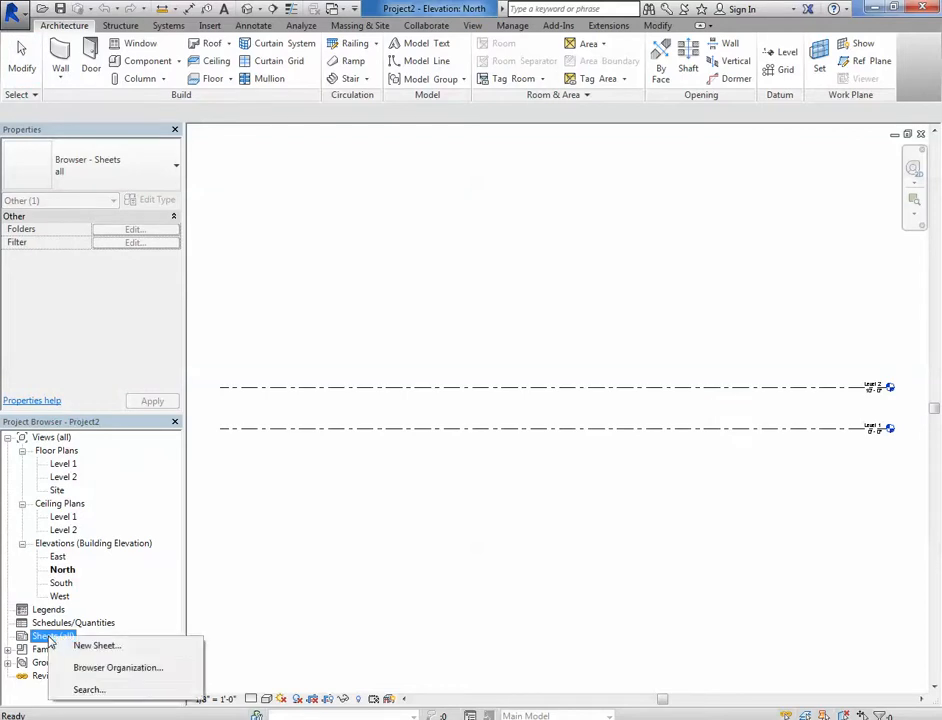
click(90, 647)
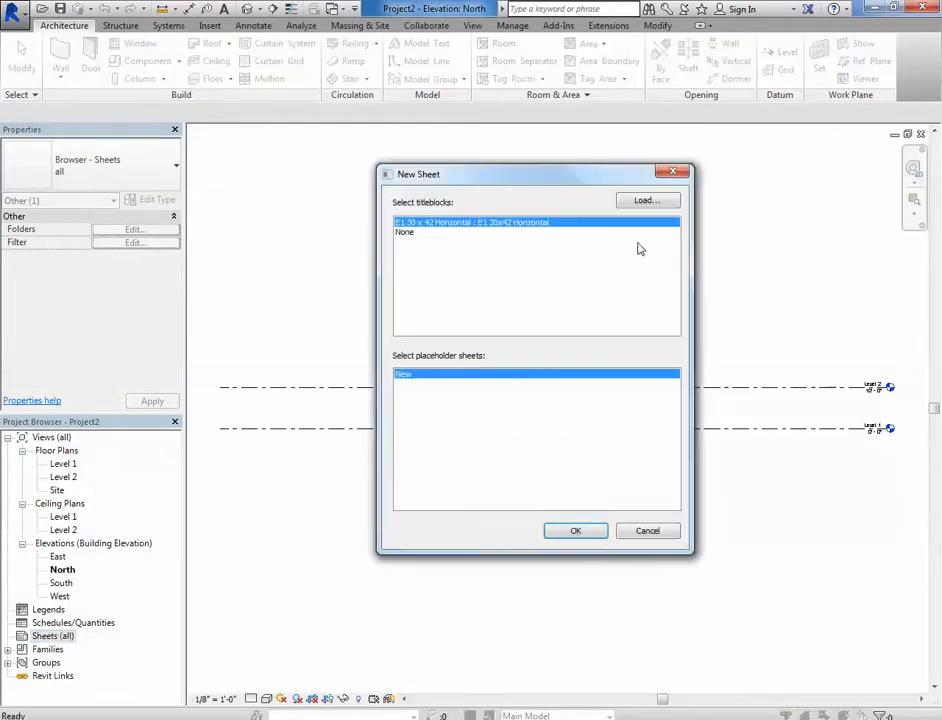
drag(585, 177, 547, 180)
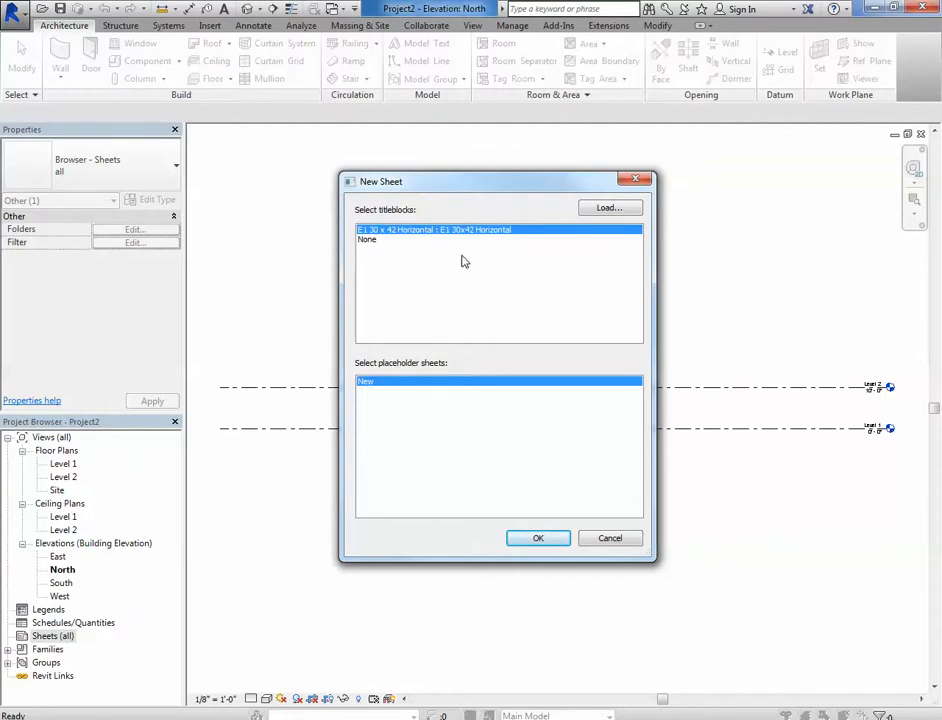
click(612, 209)
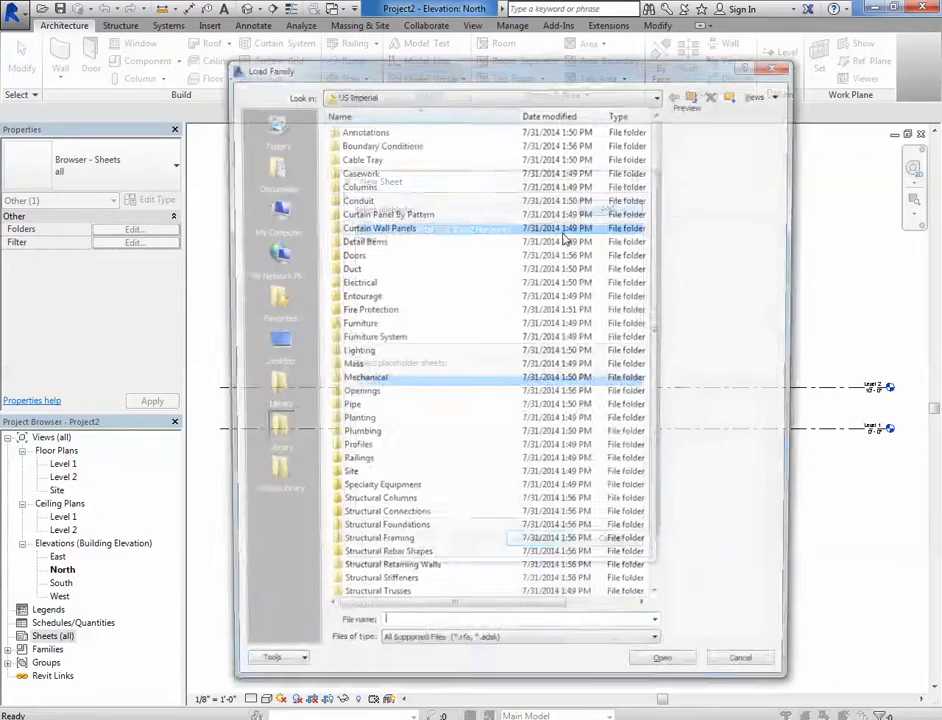
scroll(660, 307, down, 2)
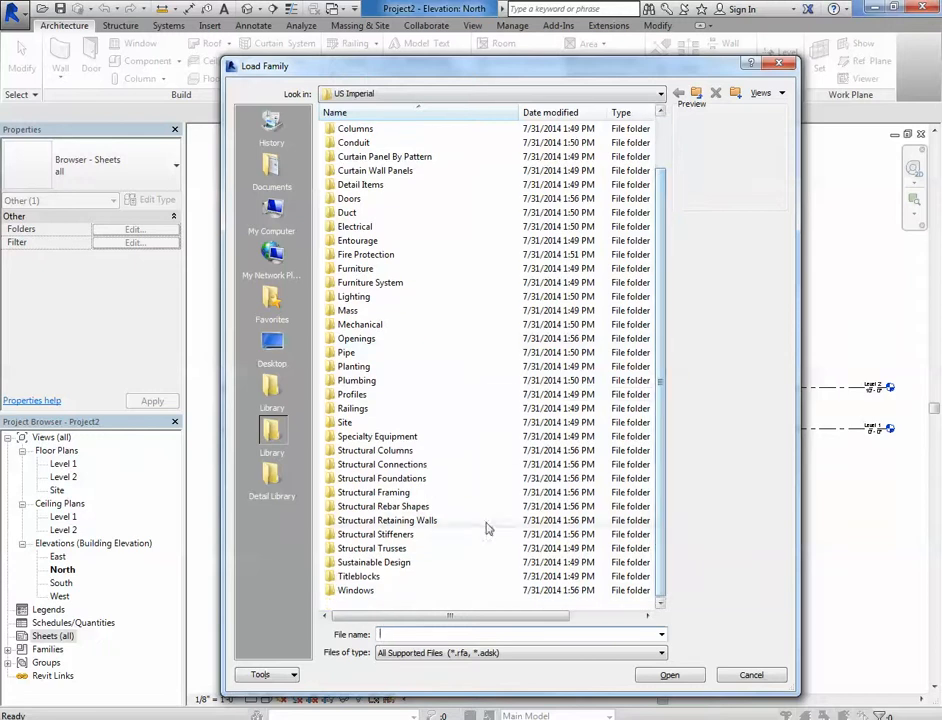
double_click(359, 577)
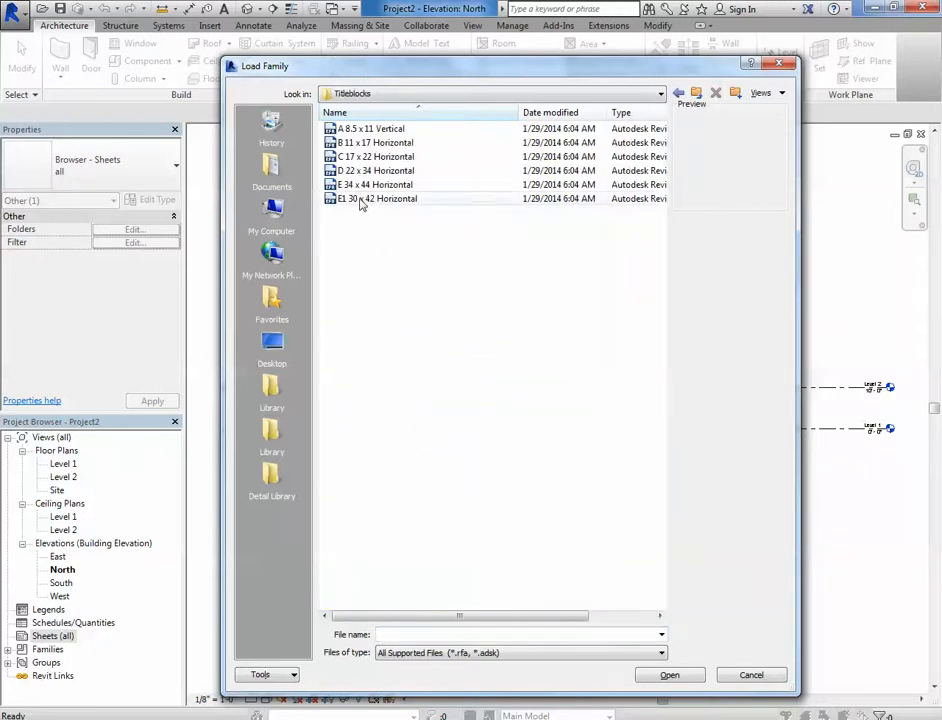
click(375, 171)
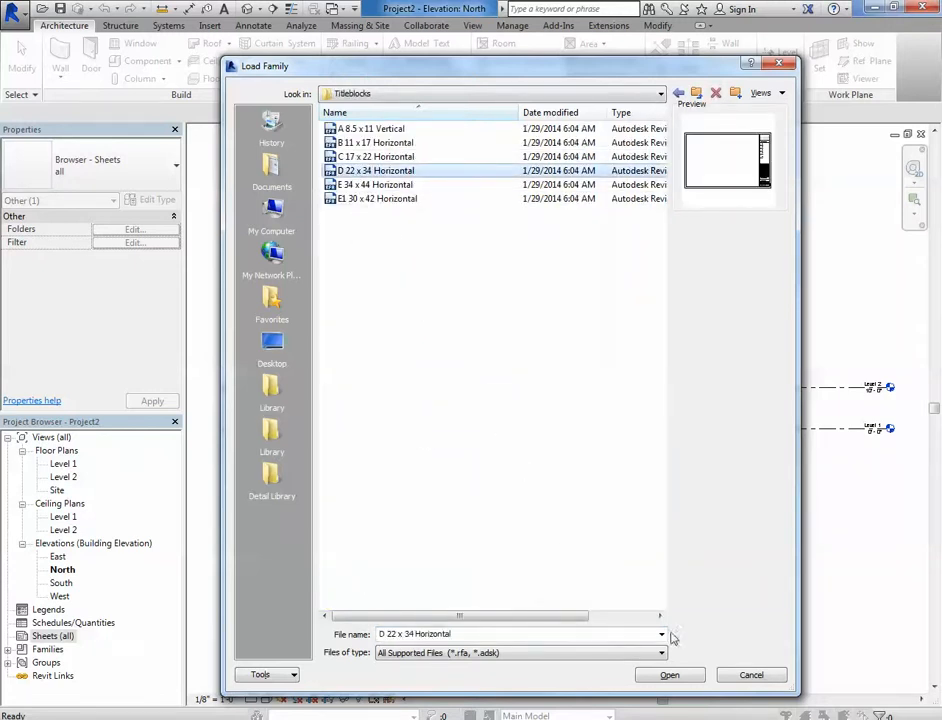
click(686, 677)
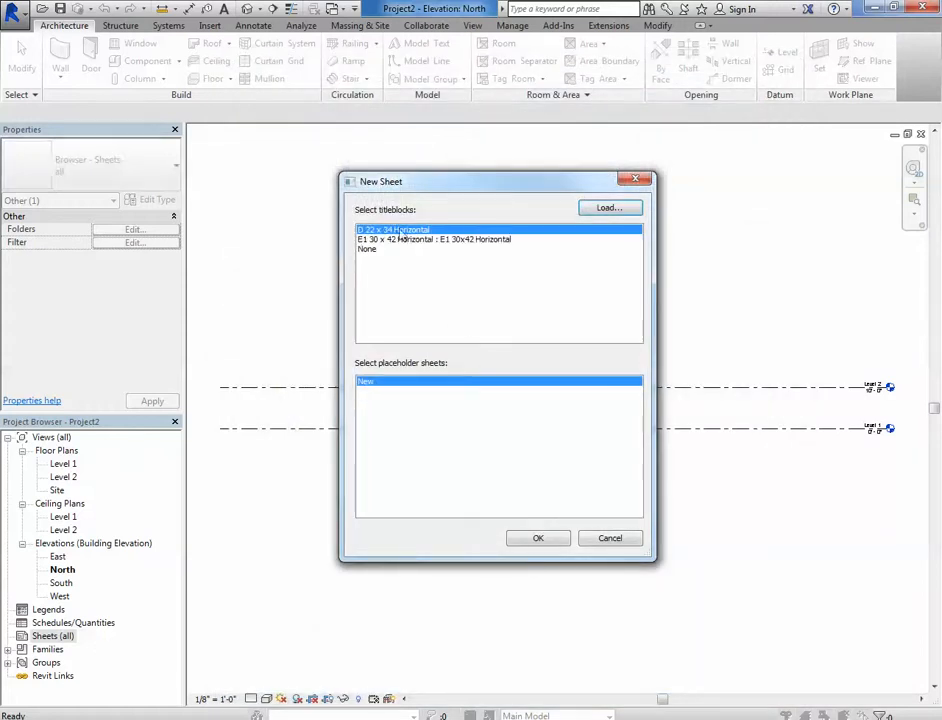
Step: Create the sheet with the D 22 x 34 Horizontal titleblock and expand Sheets in the project browser
click(538, 538)
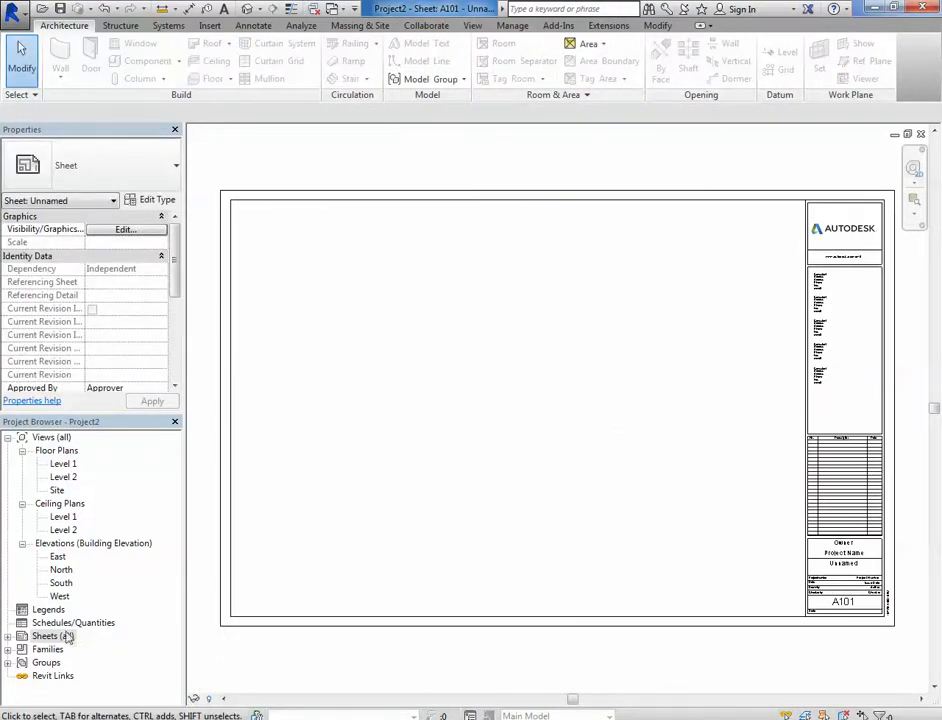
click(8, 636)
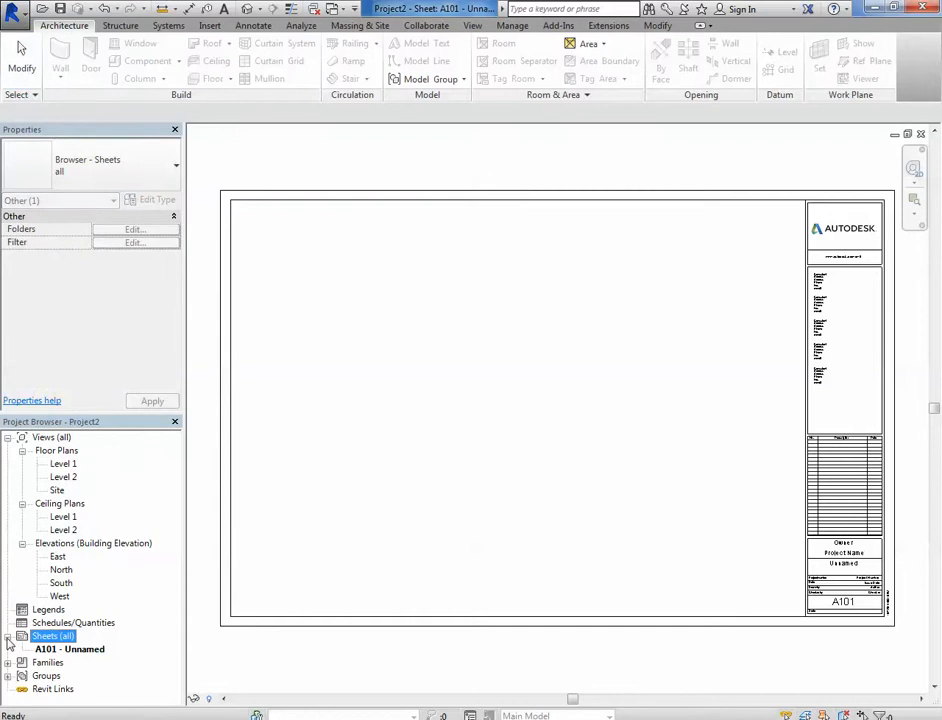
click(538, 393)
click(95, 649)
right_click(95, 649)
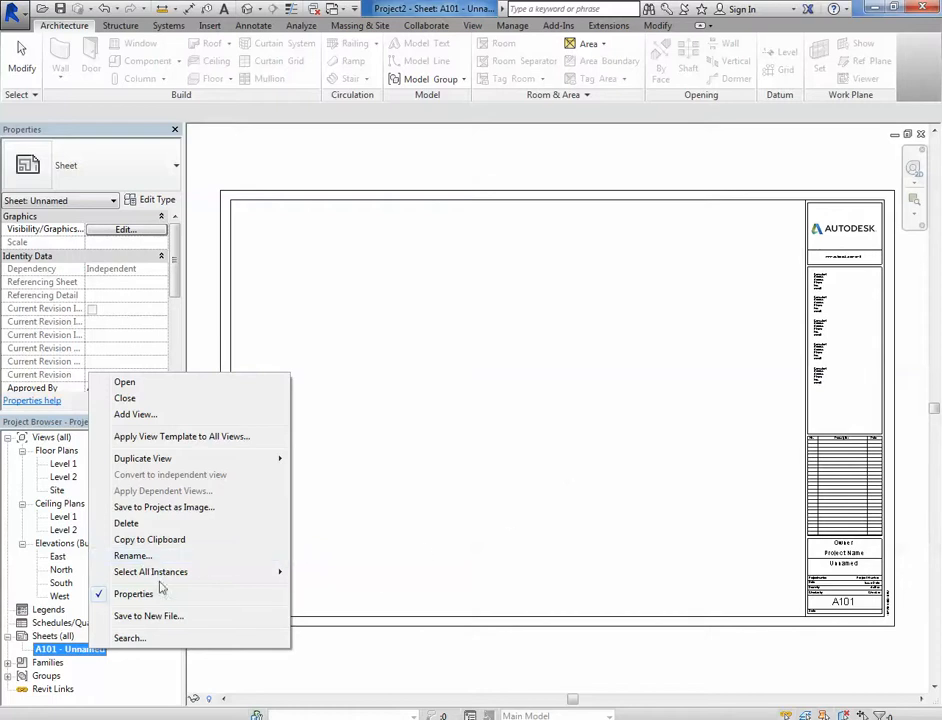
click(443, 519)
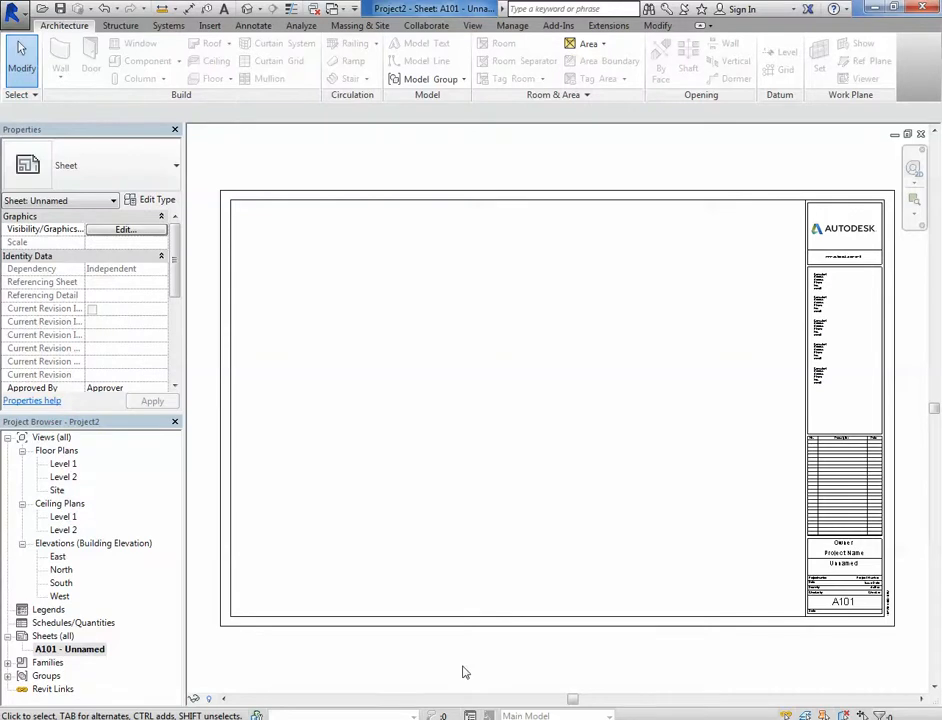
Step: Examine the new sheet's title block fields, including the project name, issue date and sheet number
scroll(805, 680, up, 5)
middle_drag(810, 597, 618, 496)
scroll(589, 493, down, 1)
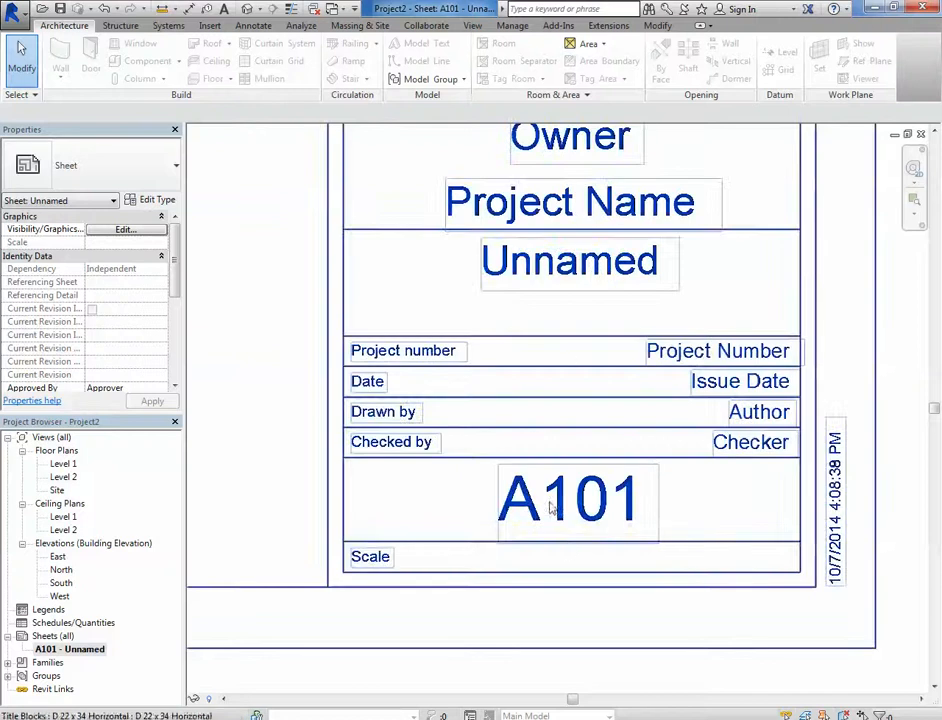
scroll(593, 550, down, 5)
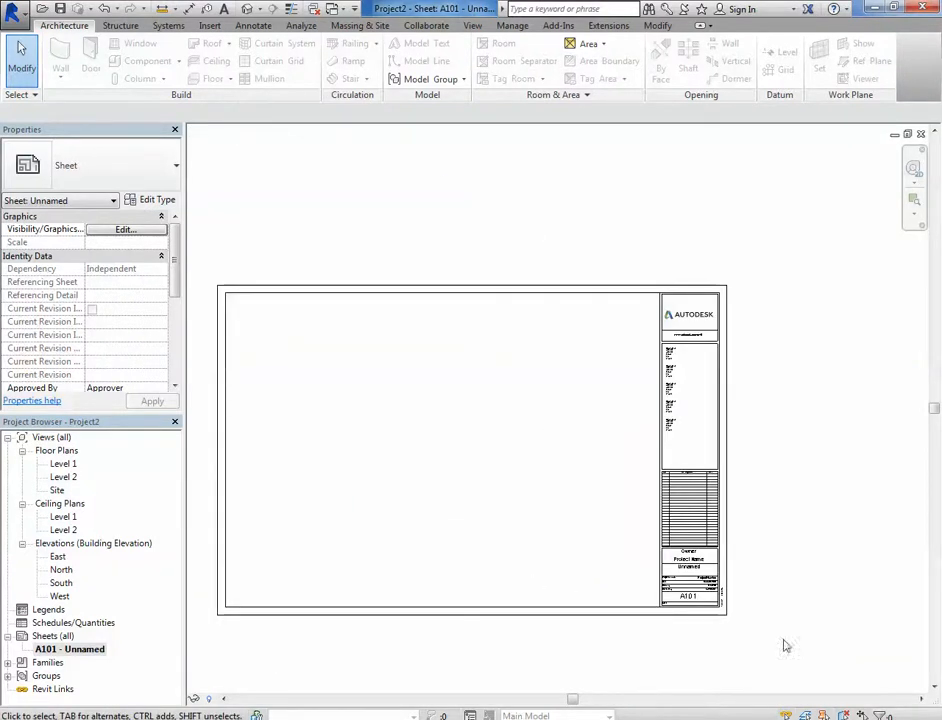
scroll(735, 600, up, 5)
scroll(513, 594, down, 4)
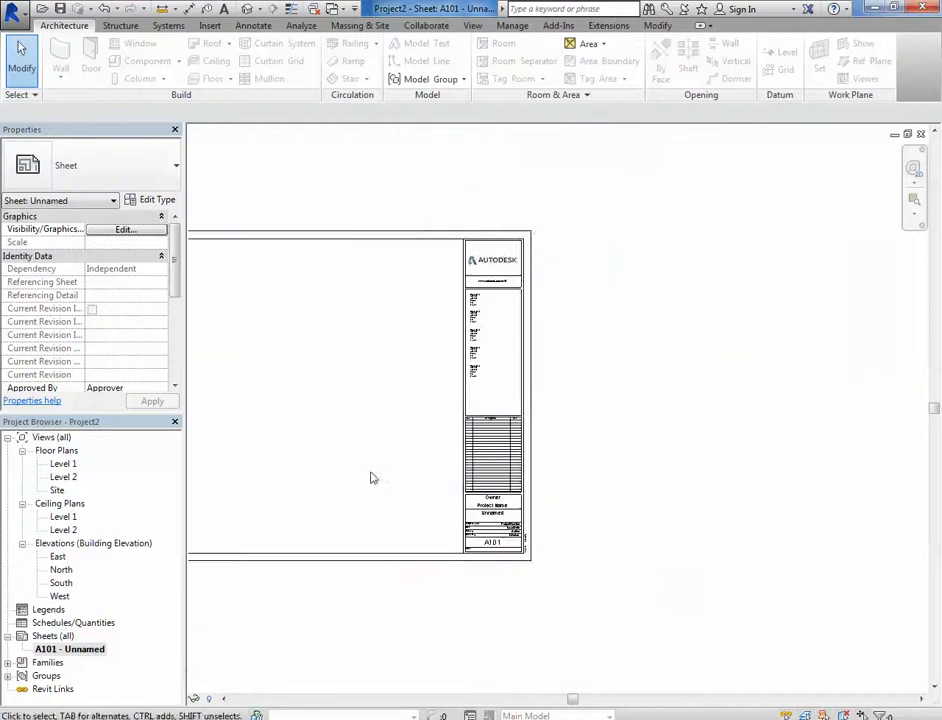
middle_drag(372, 477, 643, 503)
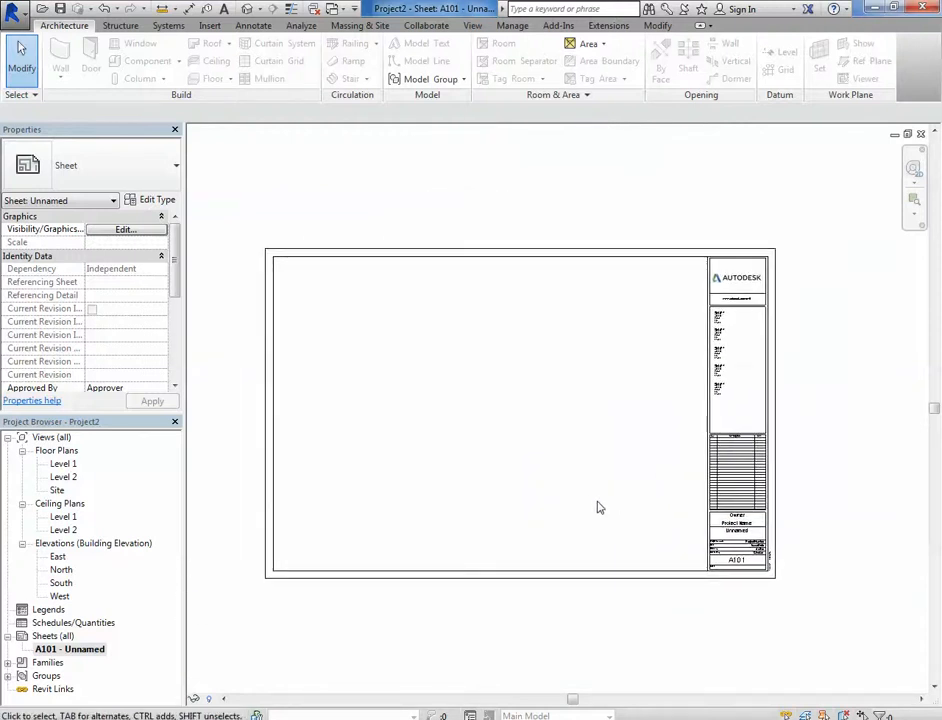
middle_drag(469, 361, 483, 373)
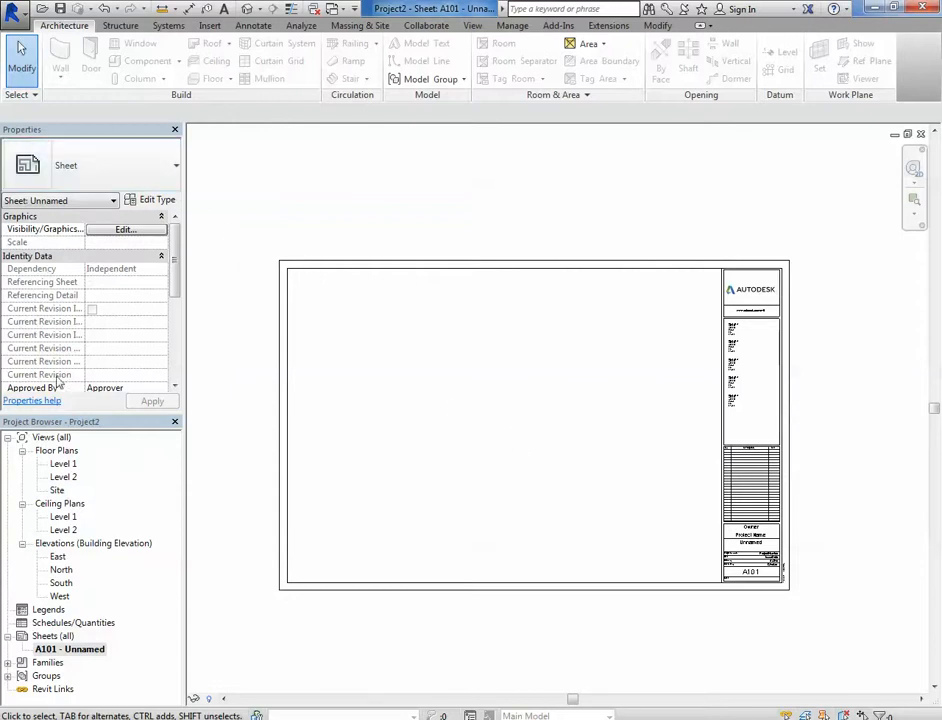
Step: Open the Level 1 floor plan and draw one slanted straight Generic - 8" wall between the elevation markers
double_click(63, 465)
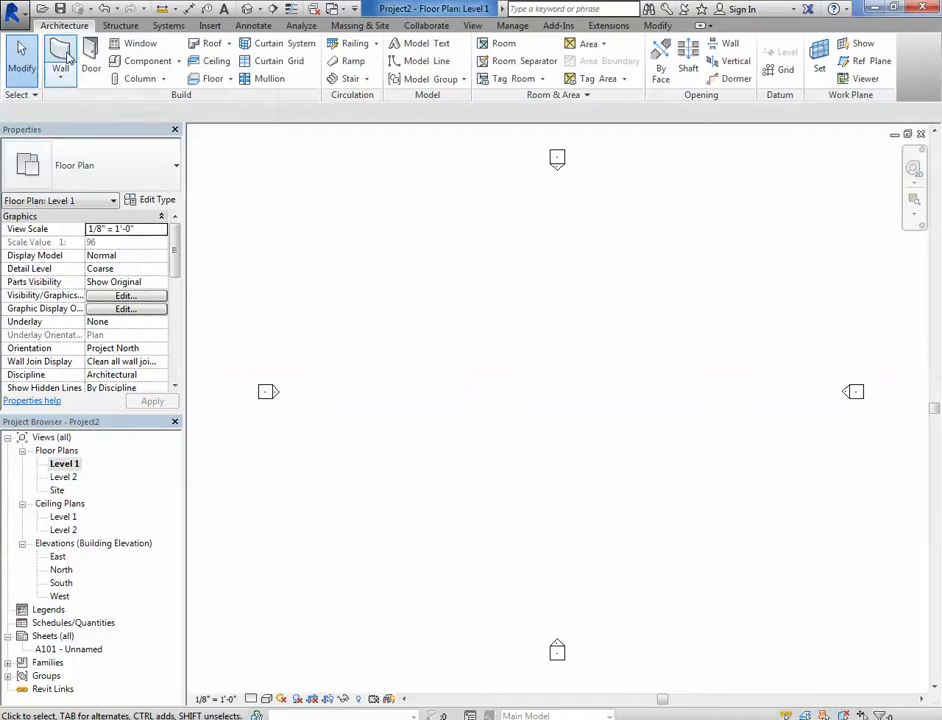
click(64, 58)
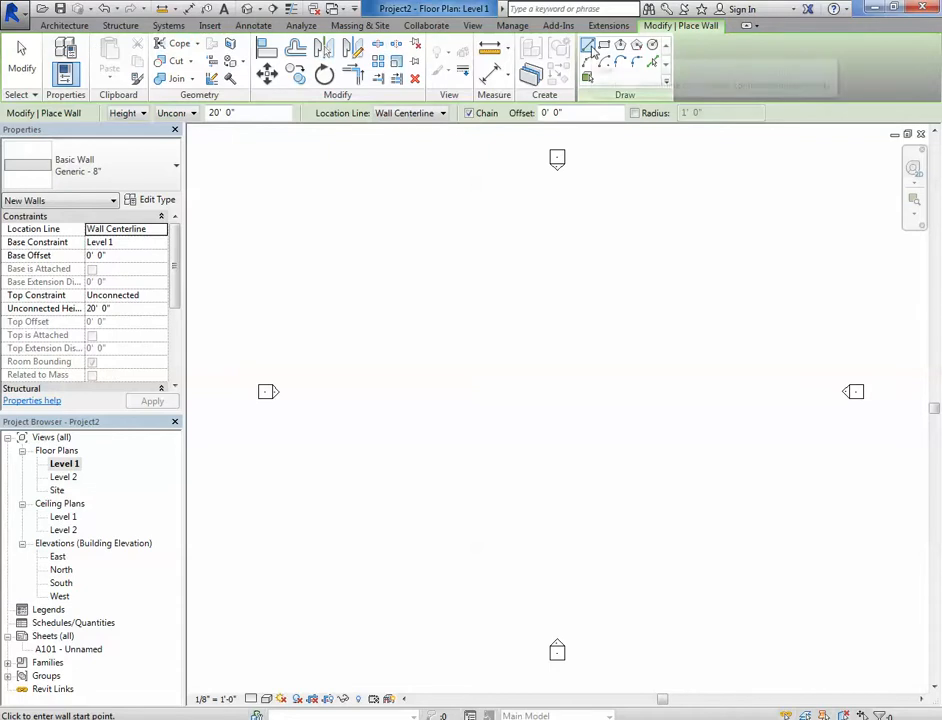
click(406, 467)
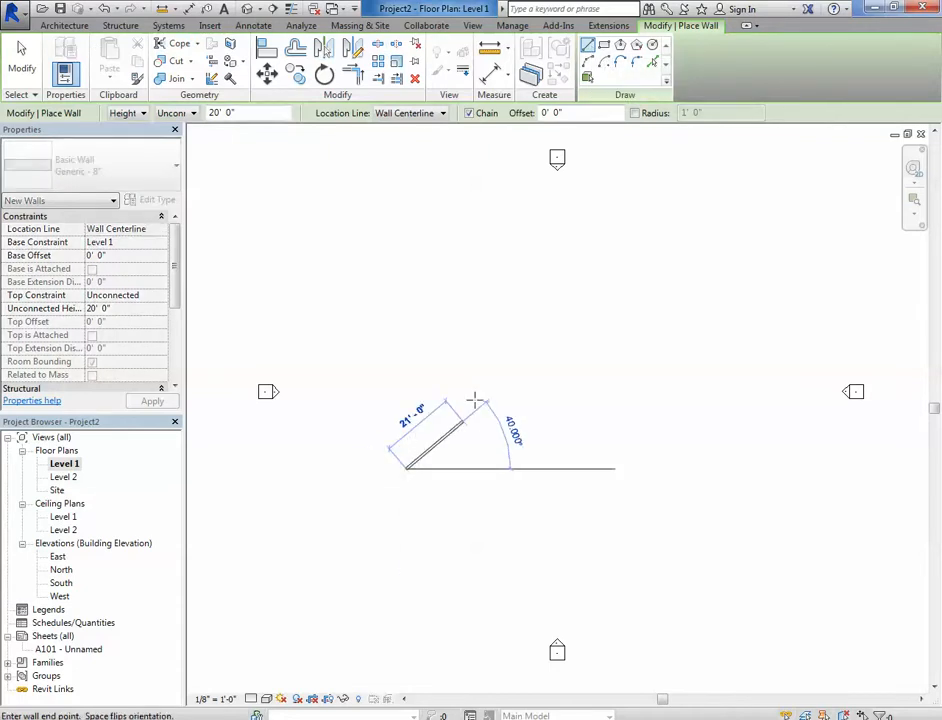
click(525, 298)
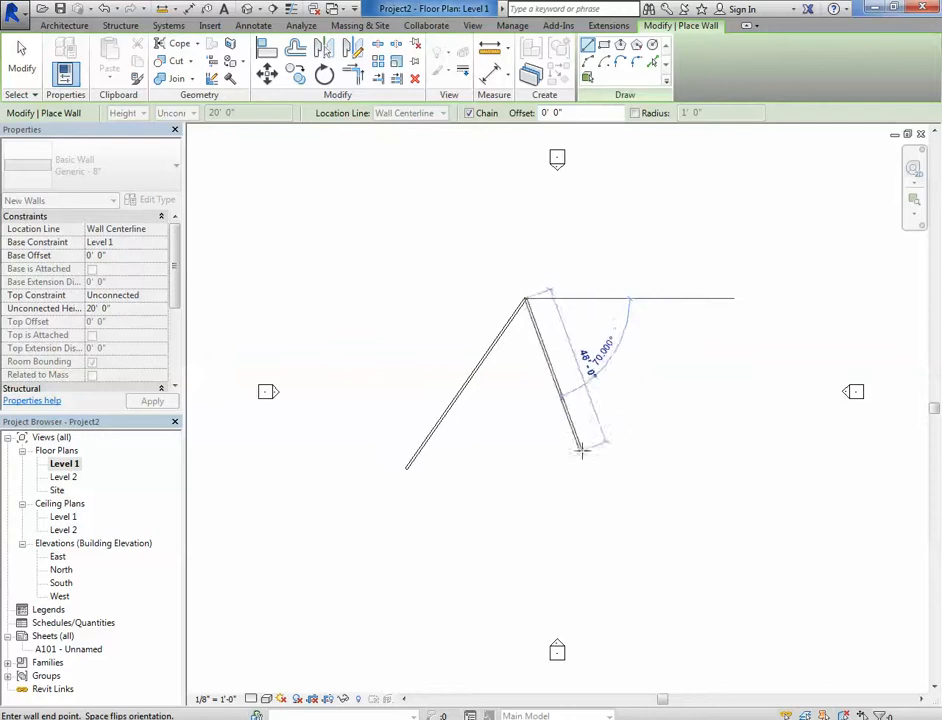
key(Escape)
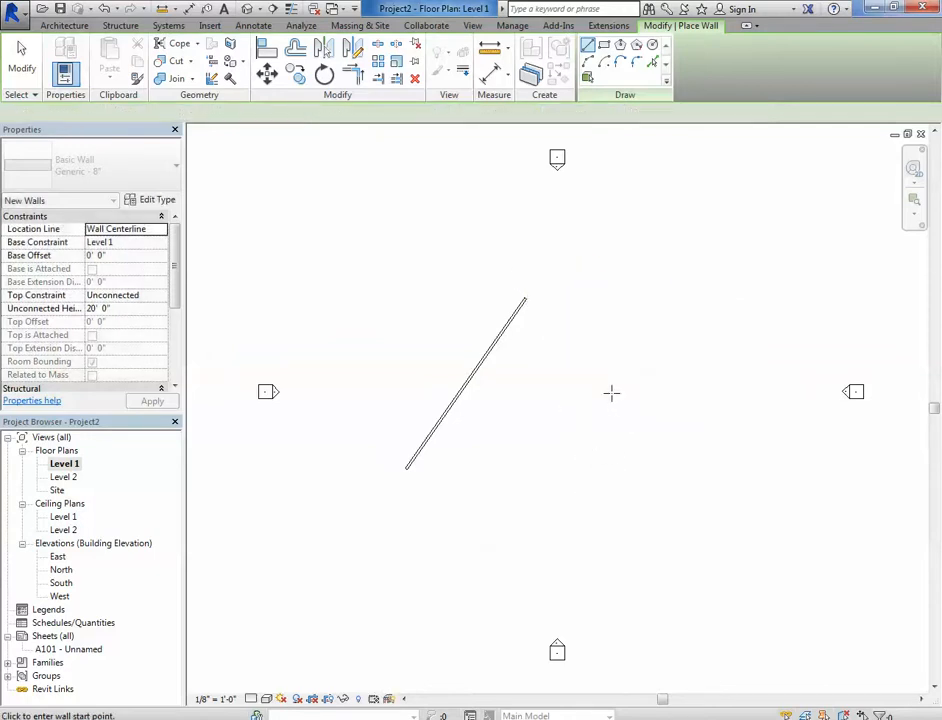
Step: Draw a rectangle of Generic - 8" walls to the right of the slanted wall, and leave the wall tool
click(604, 45)
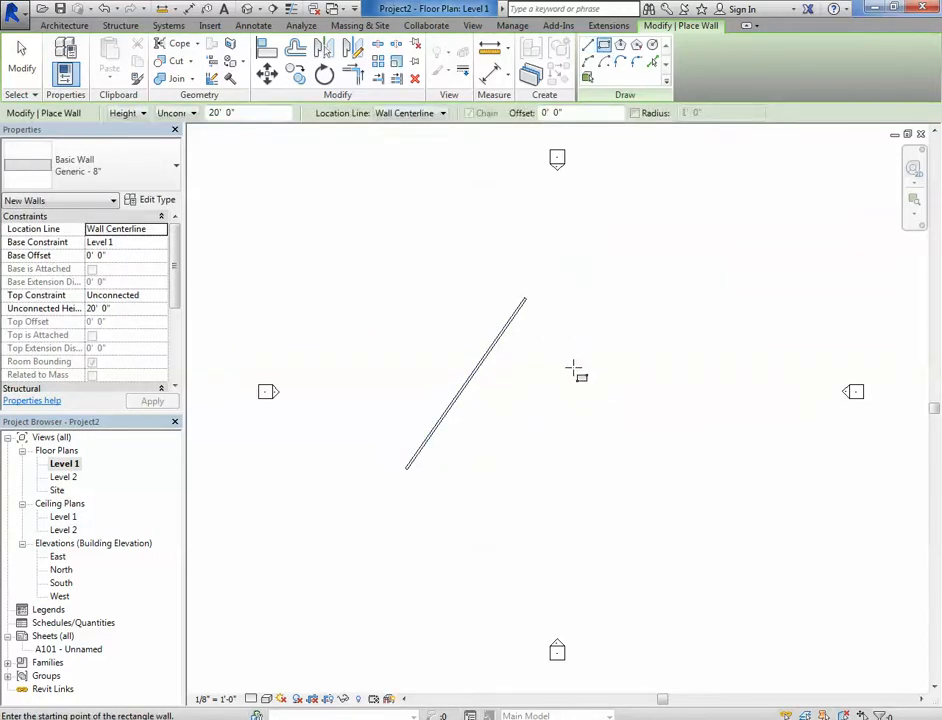
click(573, 368)
key(Escape)
key(Escape)
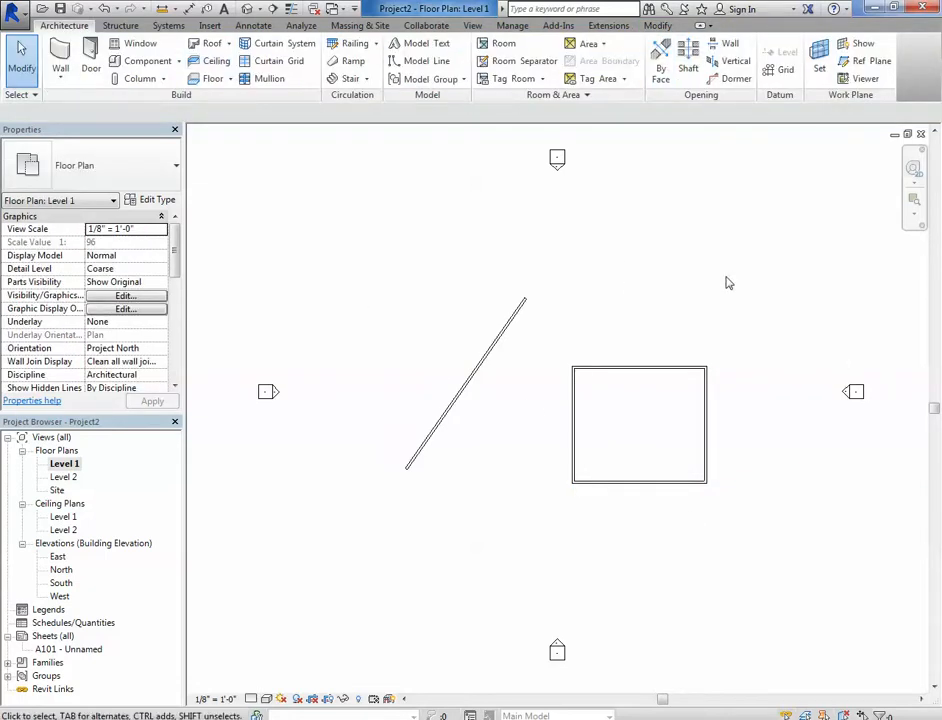
Step: Draw a six-sided inscribed polygon of Generic - 8" walls above the rectangular walls
click(60, 55)
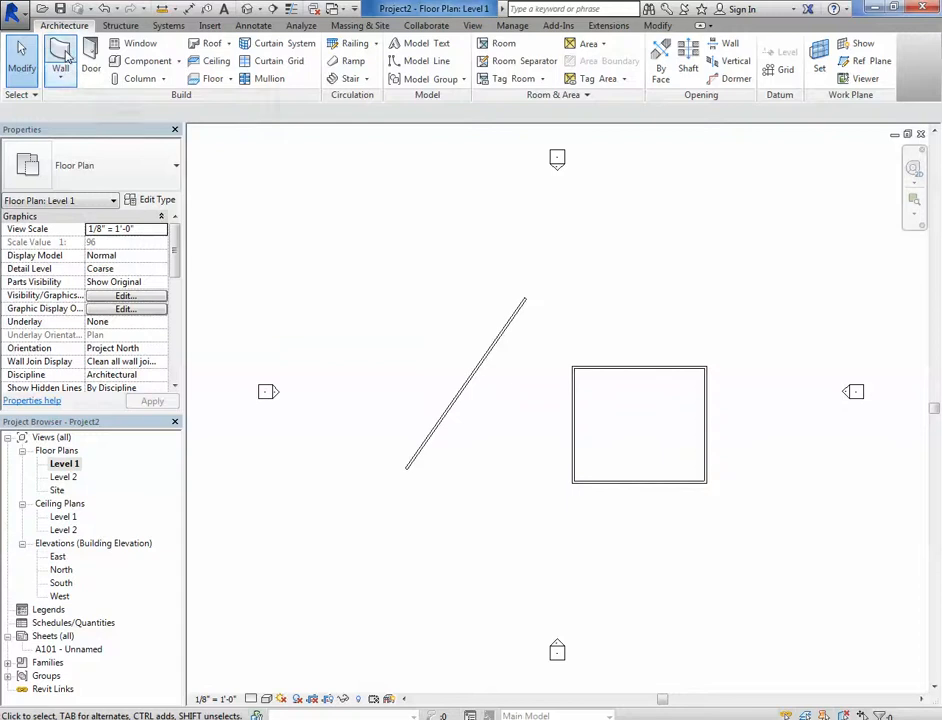
click(620, 44)
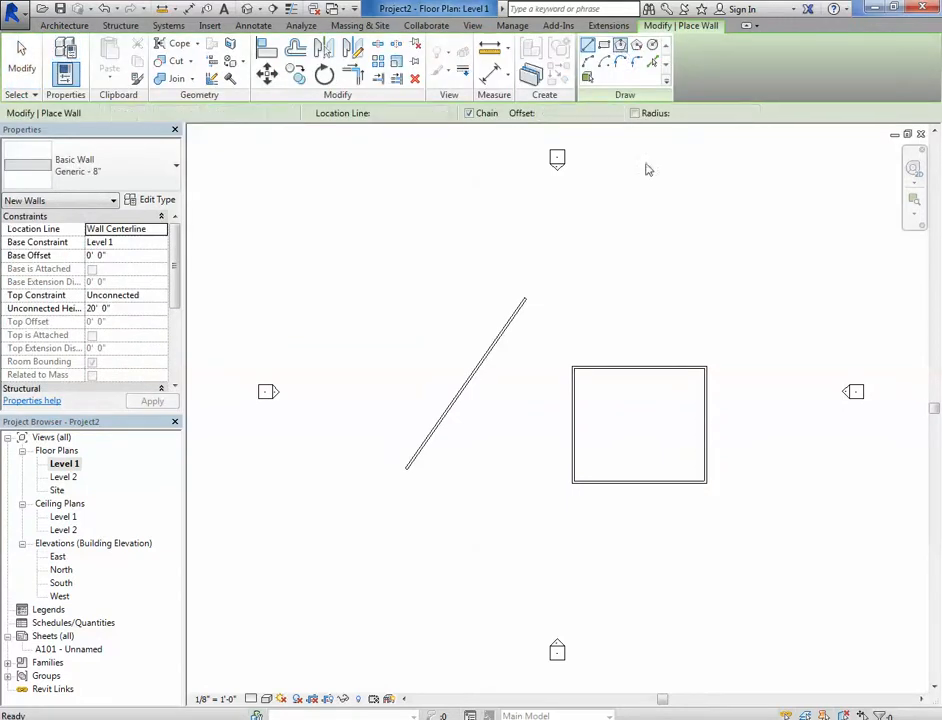
click(645, 242)
click(683, 308)
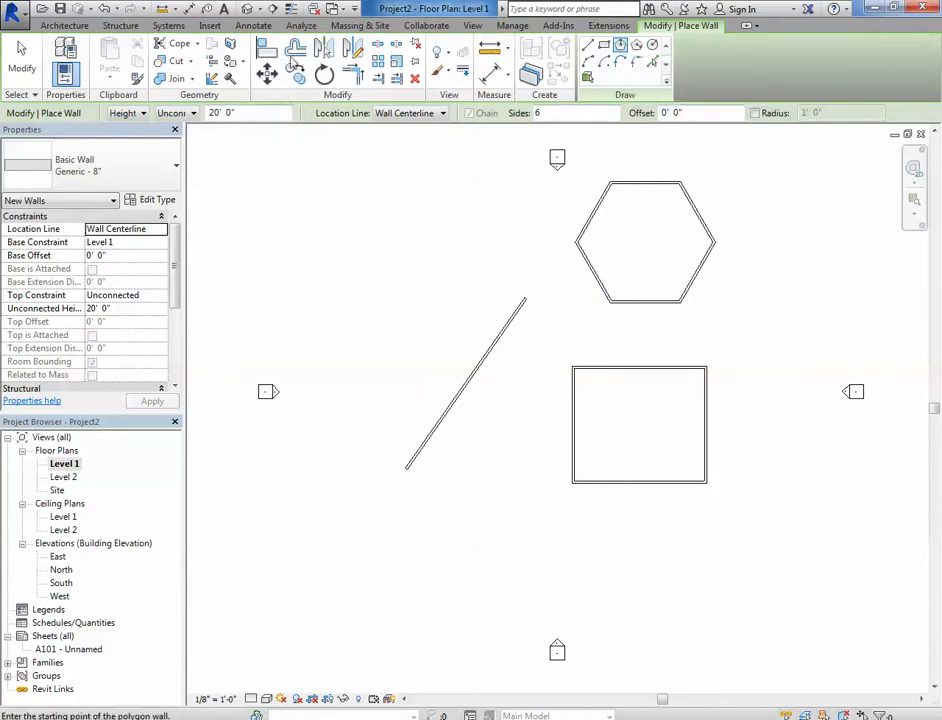
click(324, 76)
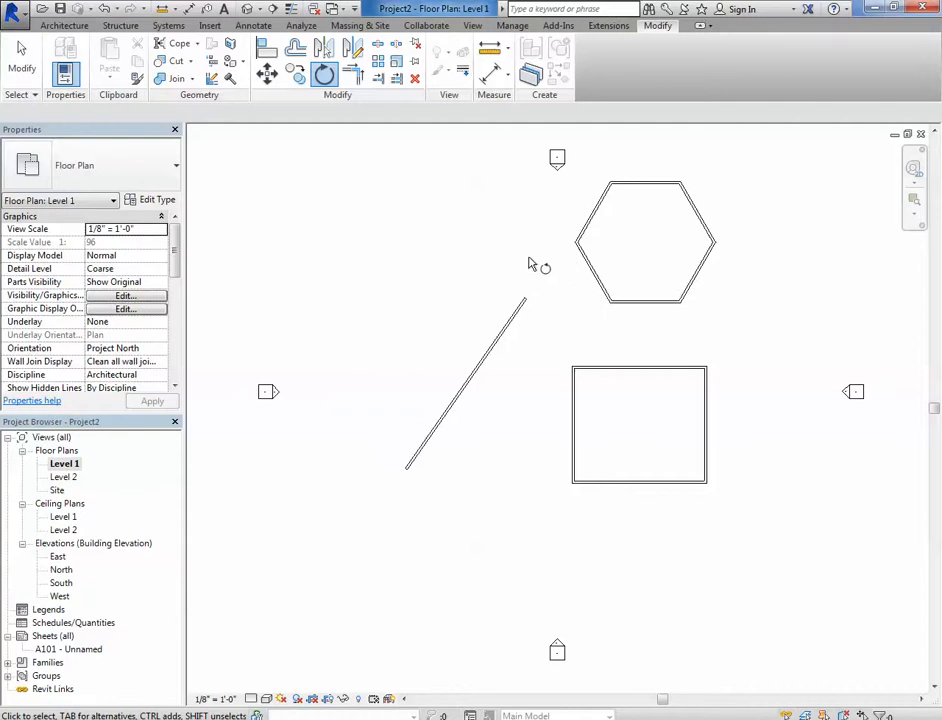
key(Escape)
key(Escape)
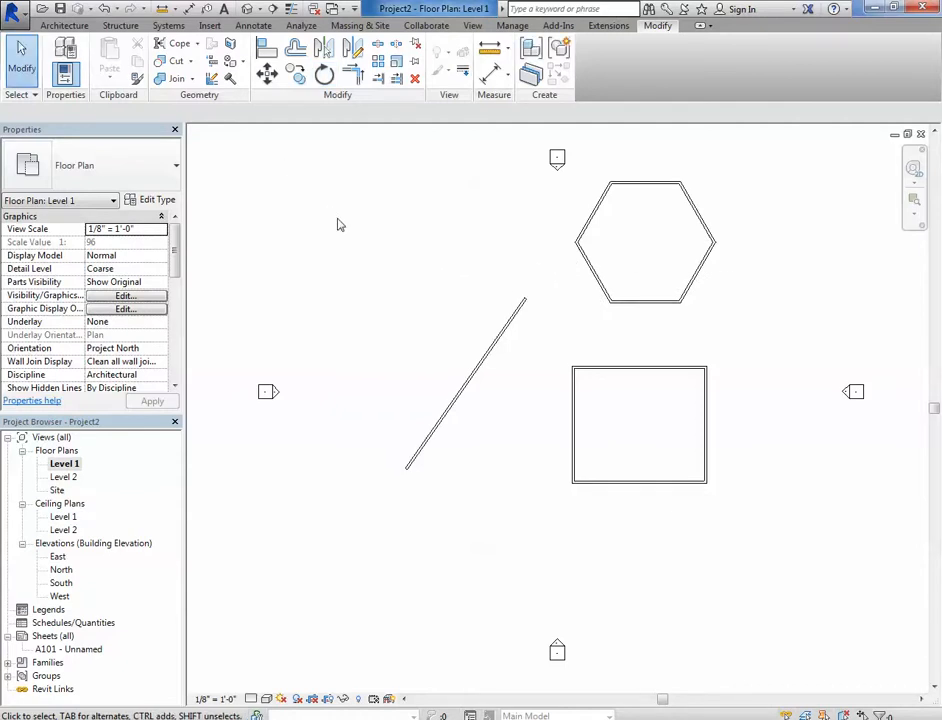
Step: Draw a slanted Generic - 8" wall about 43' long to the left of the existing slanted wall, and delete it
click(62, 25)
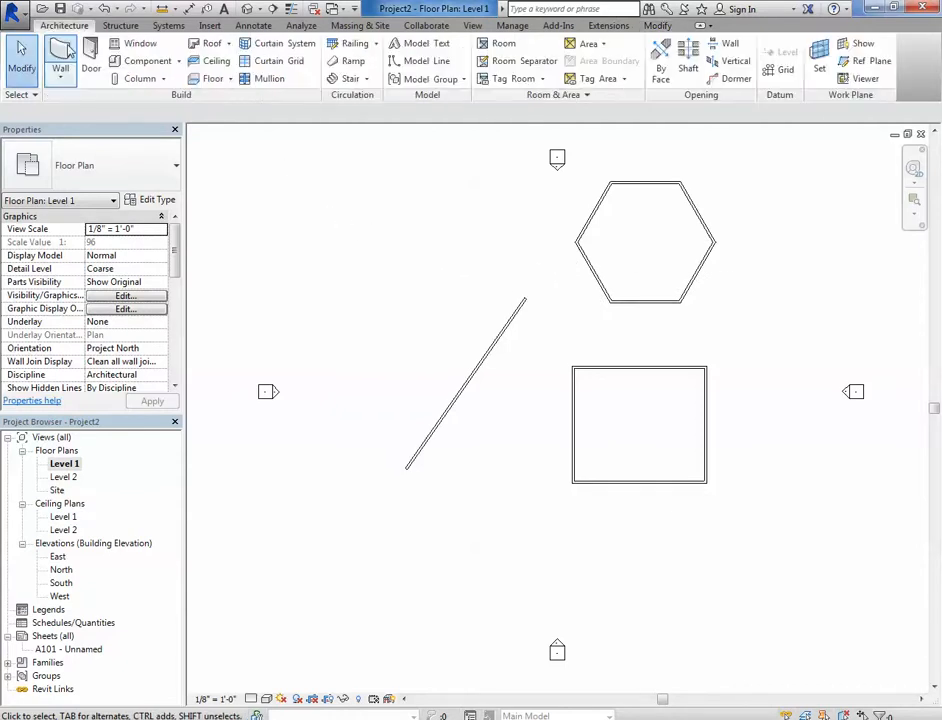
click(62, 55)
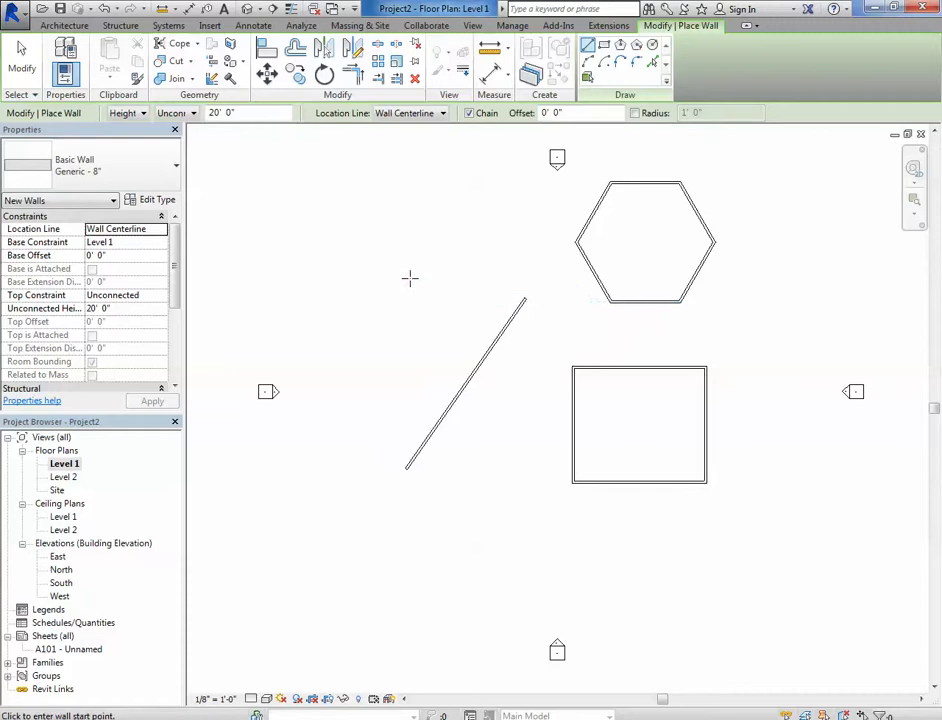
click(361, 408)
click(400, 265)
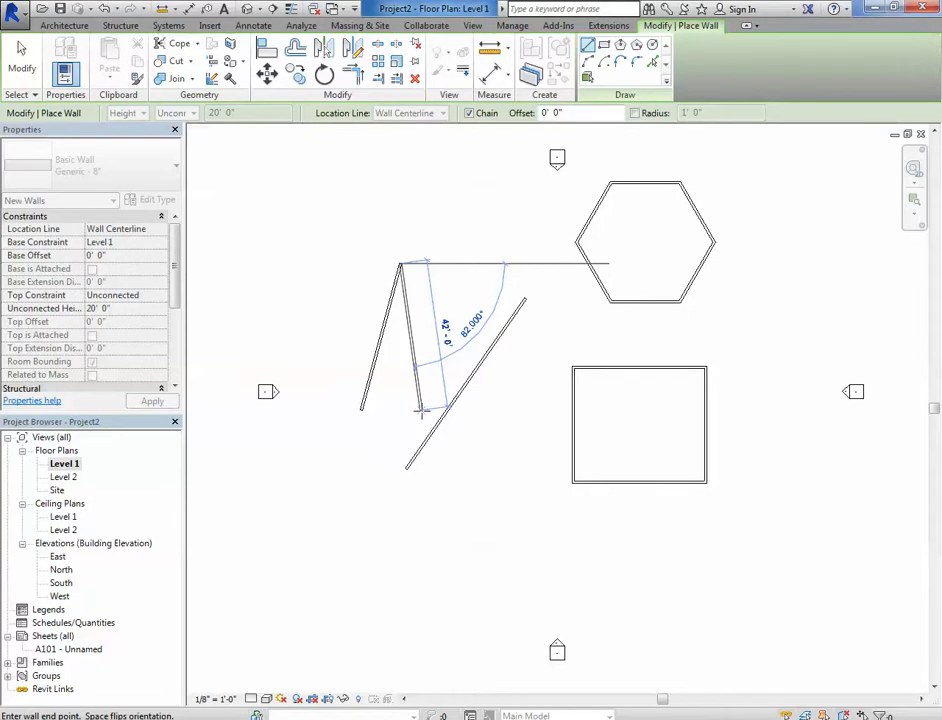
key(Escape)
key(Escape)
click(395, 300)
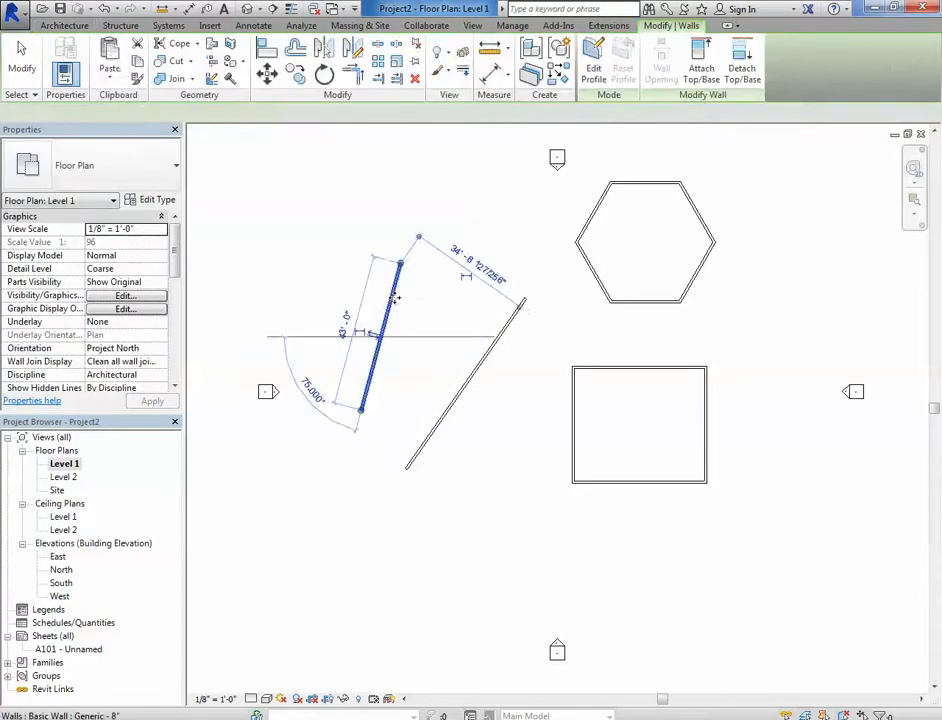
key(Delete)
Step: Browse the available wall types, choose Exterior - Brick and CMU on MTL. Stud for new walls, and leave the wall tool
click(76, 58)
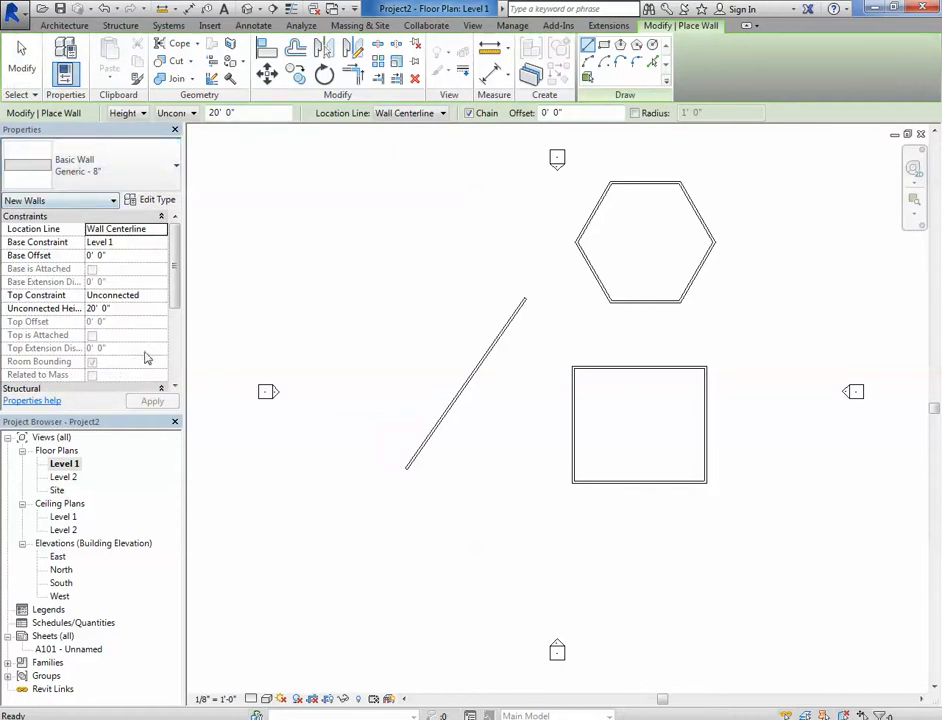
click(90, 168)
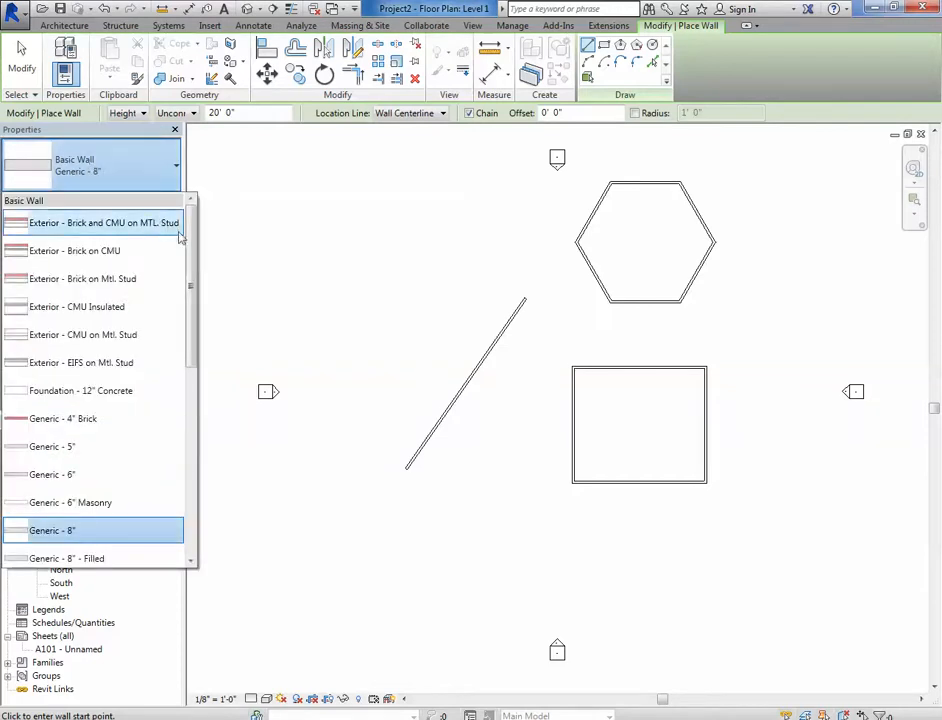
scroll(181, 400, down, 5)
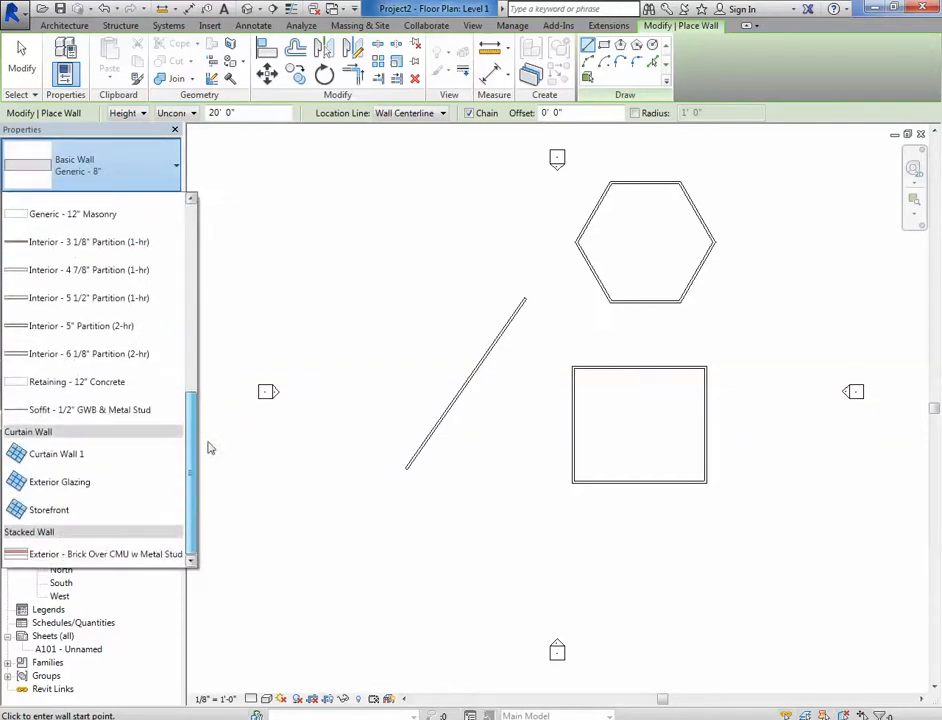
scroll(210, 448, up, 5)
scroll(265, 238, down, 5)
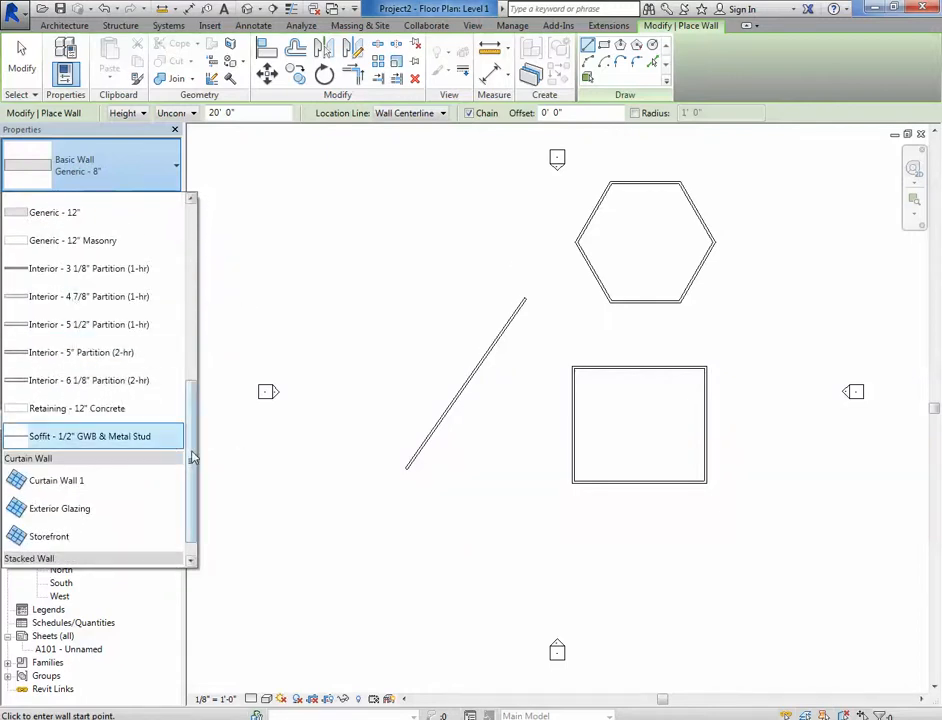
drag(193, 451, 138, 482)
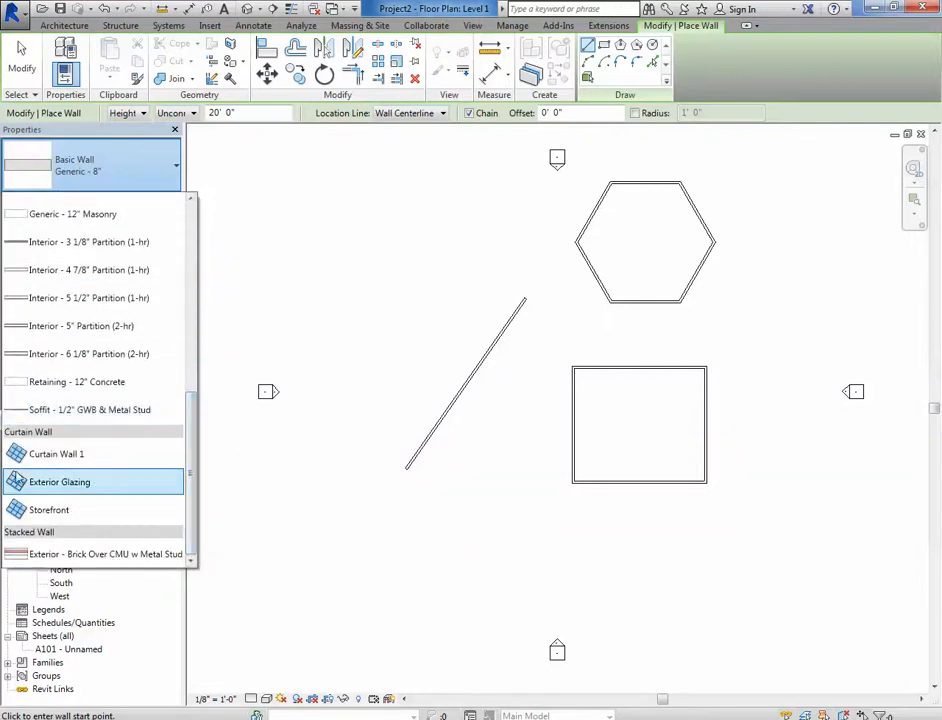
drag(193, 468, 201, 284)
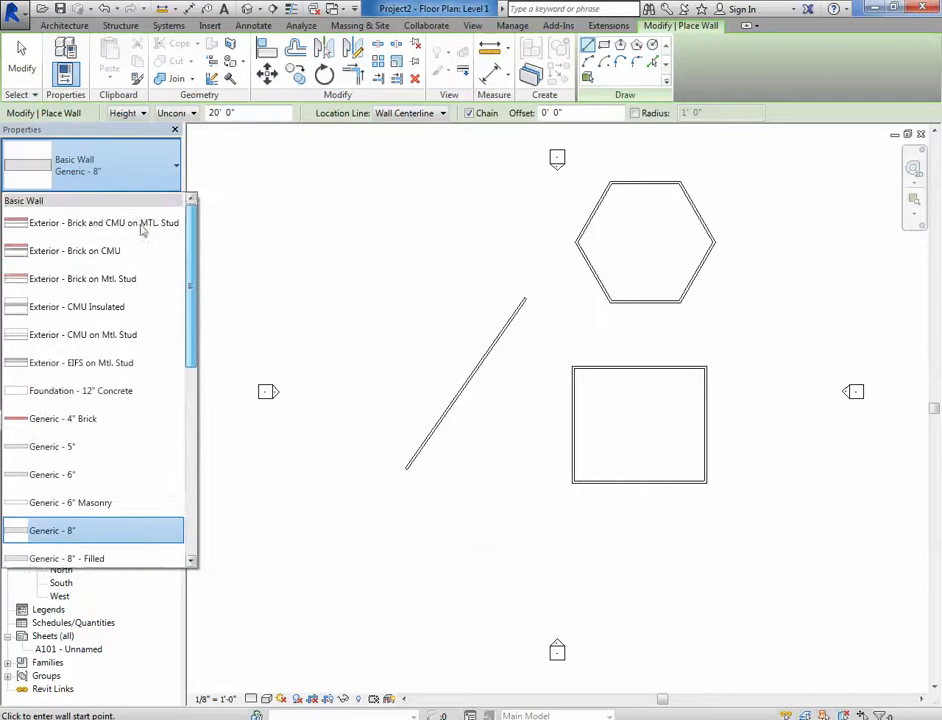
click(79, 224)
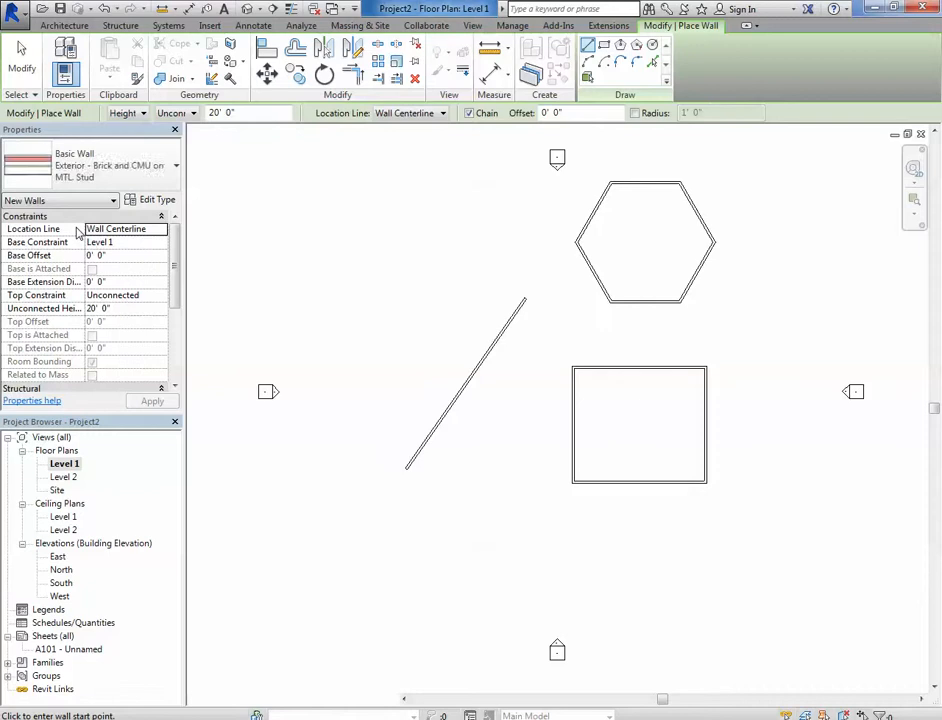
middle_drag(396, 295, 433, 349)
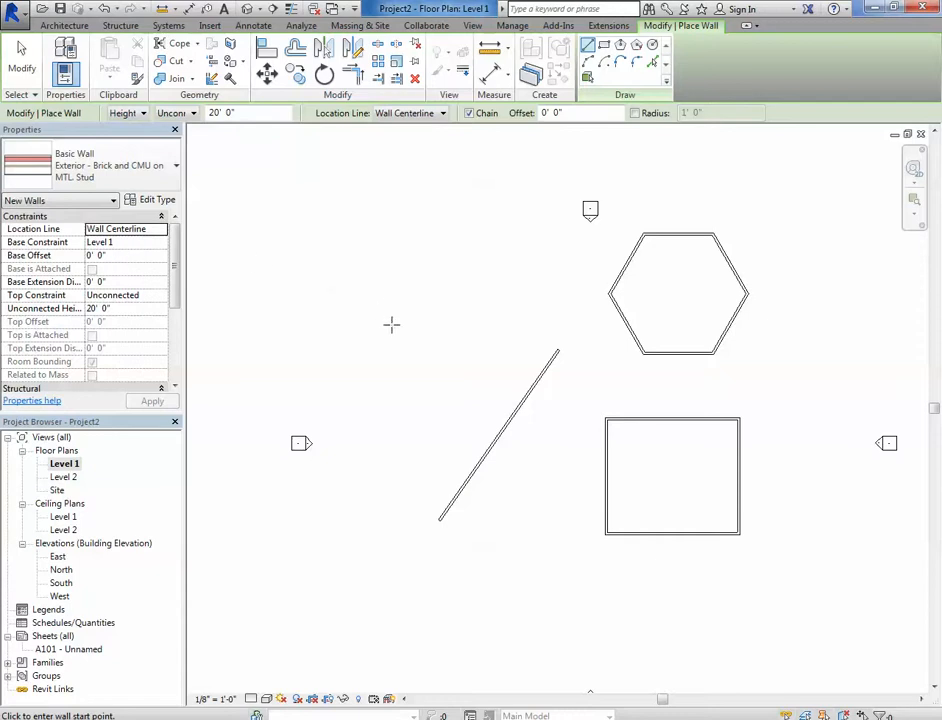
key(Escape)
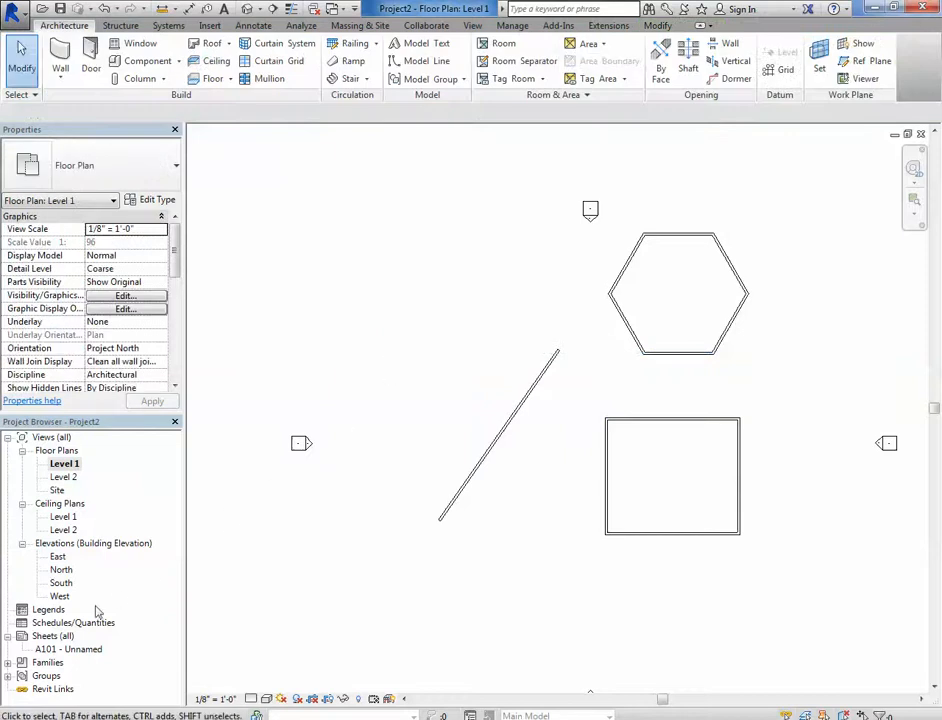
Step: Open the East elevation and examine the wall heights against the Level 1 and Level 2 lines
double_click(58, 557)
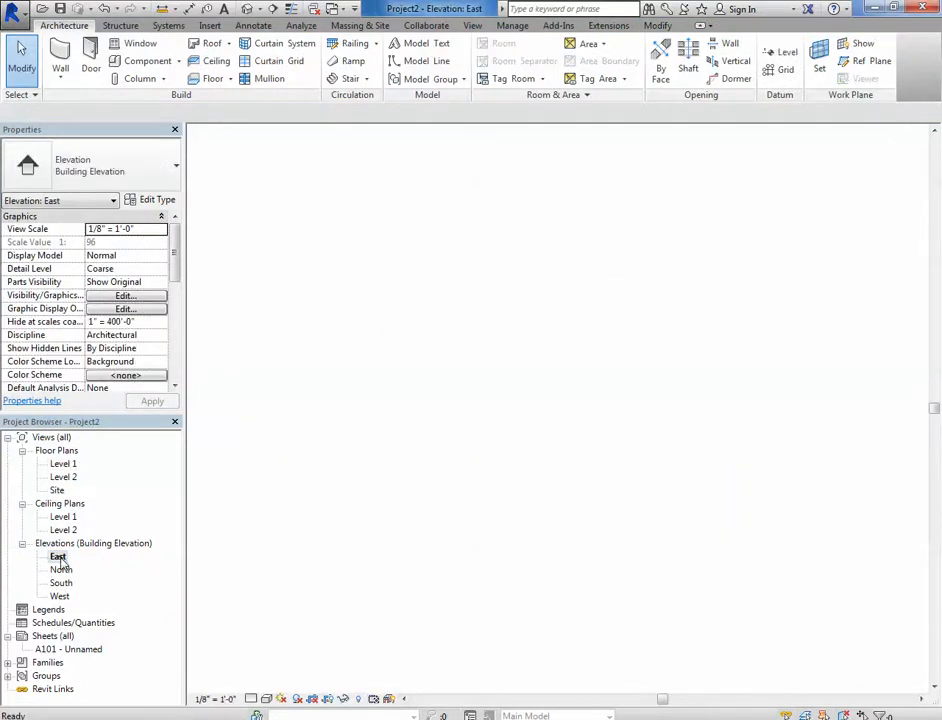
middle_drag(751, 541, 536, 562)
scroll(602, 437, up, 5)
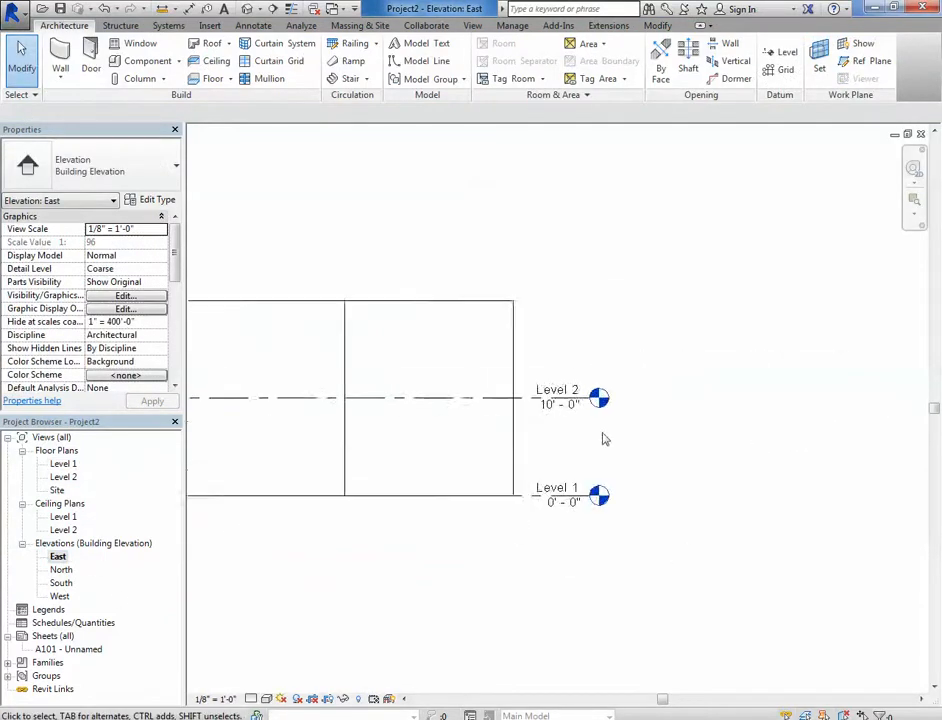
scroll(603, 436, down, 2)
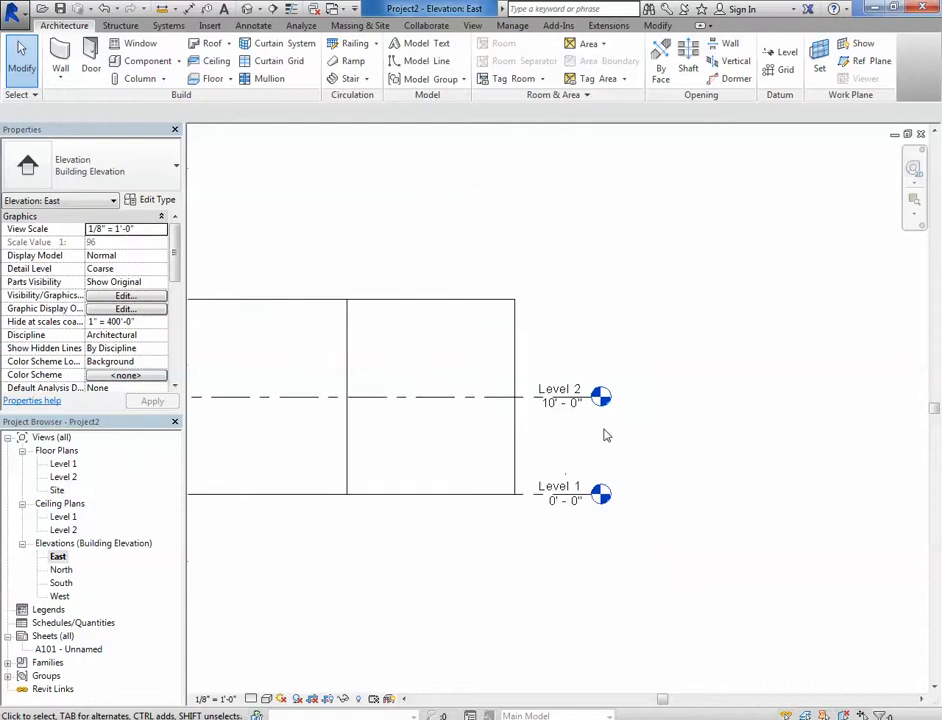
scroll(561, 337, down, 2)
middle_drag(578, 443, 850, 478)
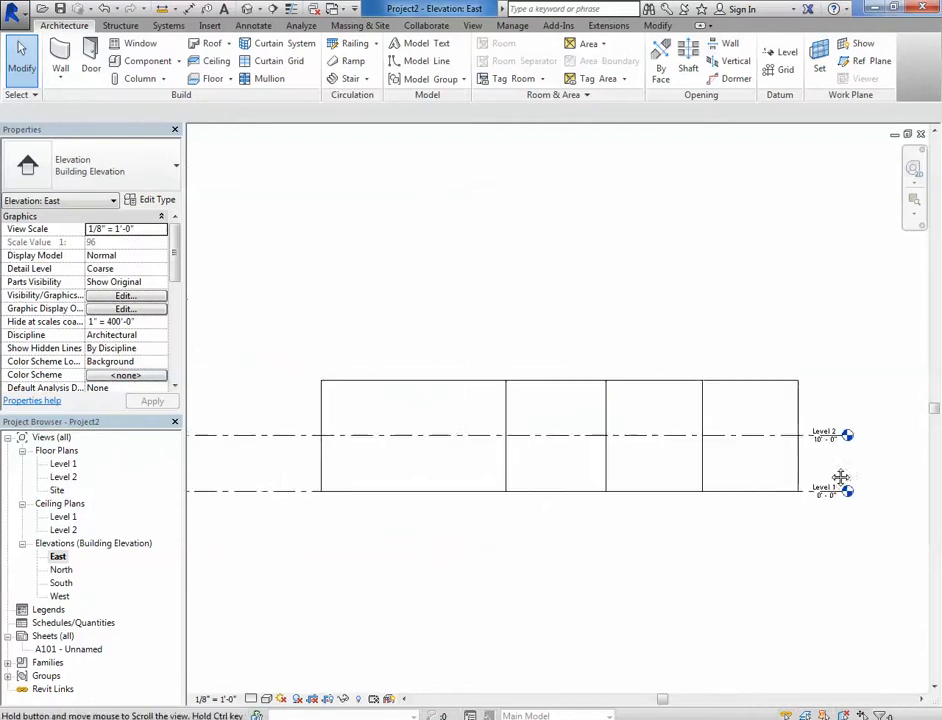
click(799, 396)
click(616, 316)
middle_drag(673, 314, 356, 246)
scroll(525, 409, up, 2)
scroll(495, 405, up, 3)
middle_drag(583, 408, 612, 429)
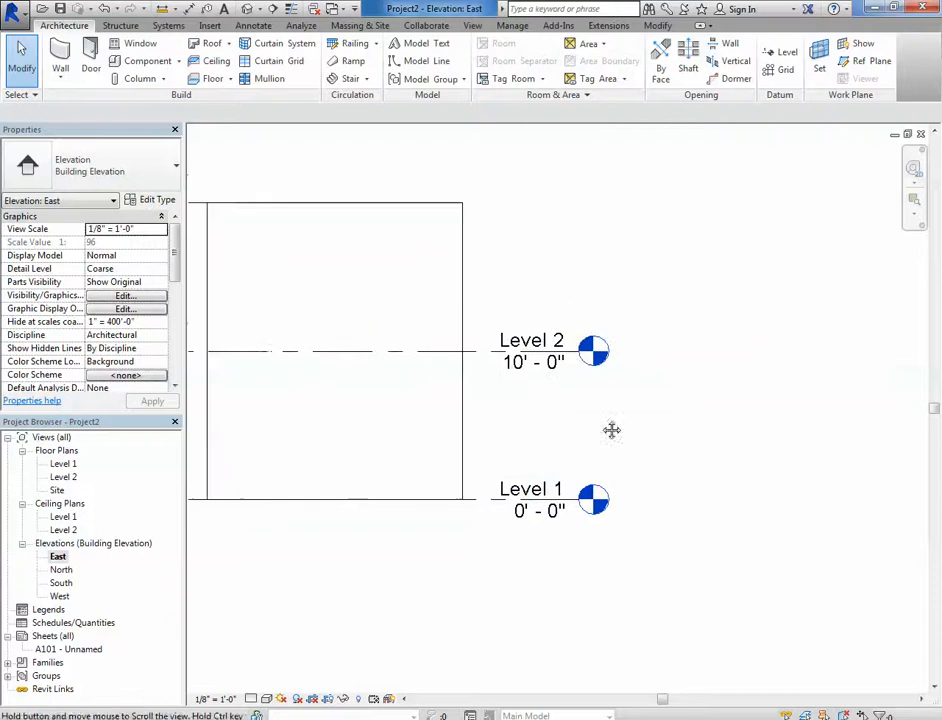
scroll(611, 277, down, 2)
scroll(577, 293, down, 1)
middle_drag(585, 293, 713, 396)
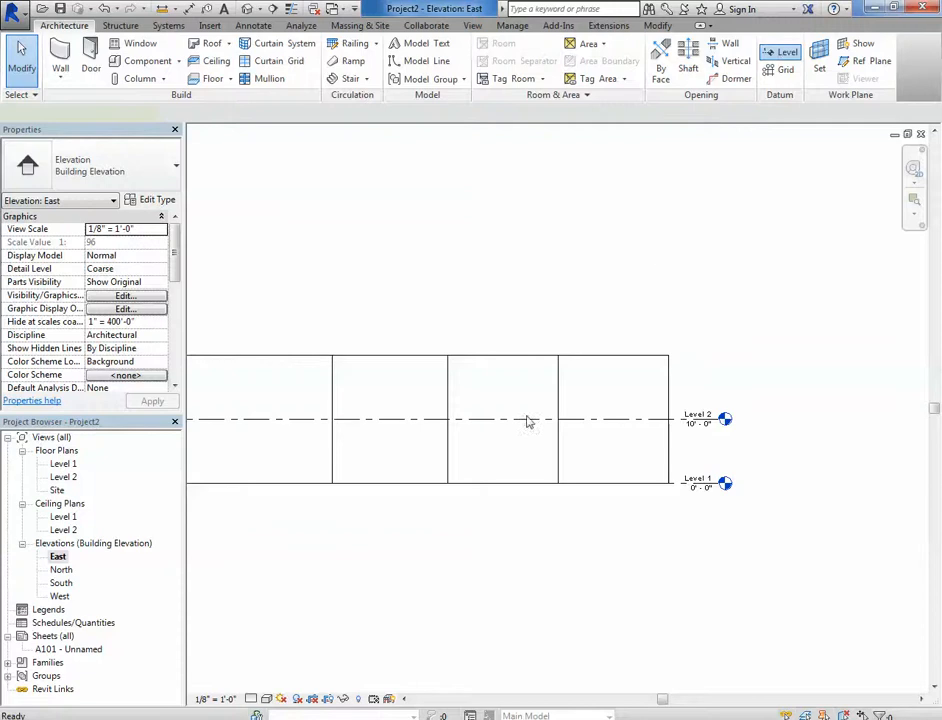
Step: Draw a new level line above the walls at about 27' elevation, aligned with the ends of the existing level lines
click(785, 52)
middle_drag(626, 482, 640, 481)
scroll(312, 401, down, 1)
middle_drag(307, 402, 450, 415)
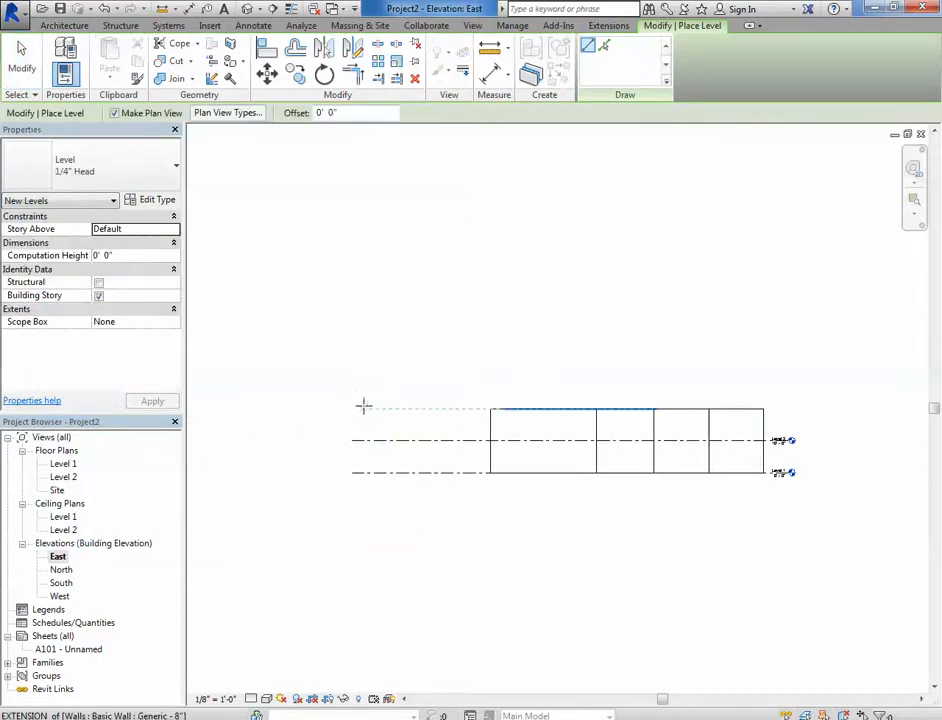
click(353, 386)
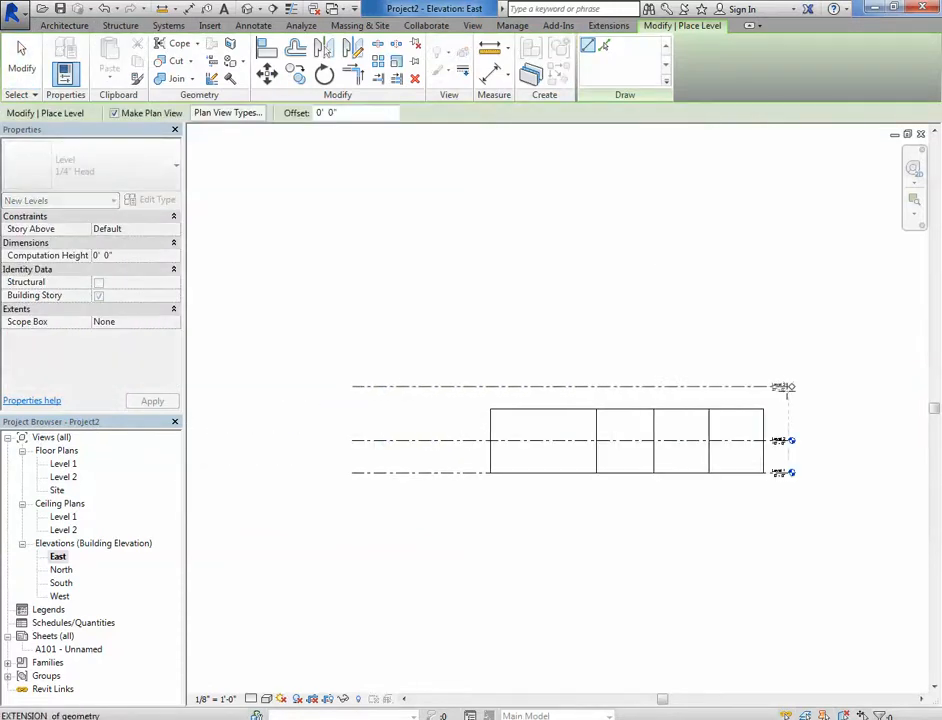
click(786, 386)
scroll(752, 510, up, 2)
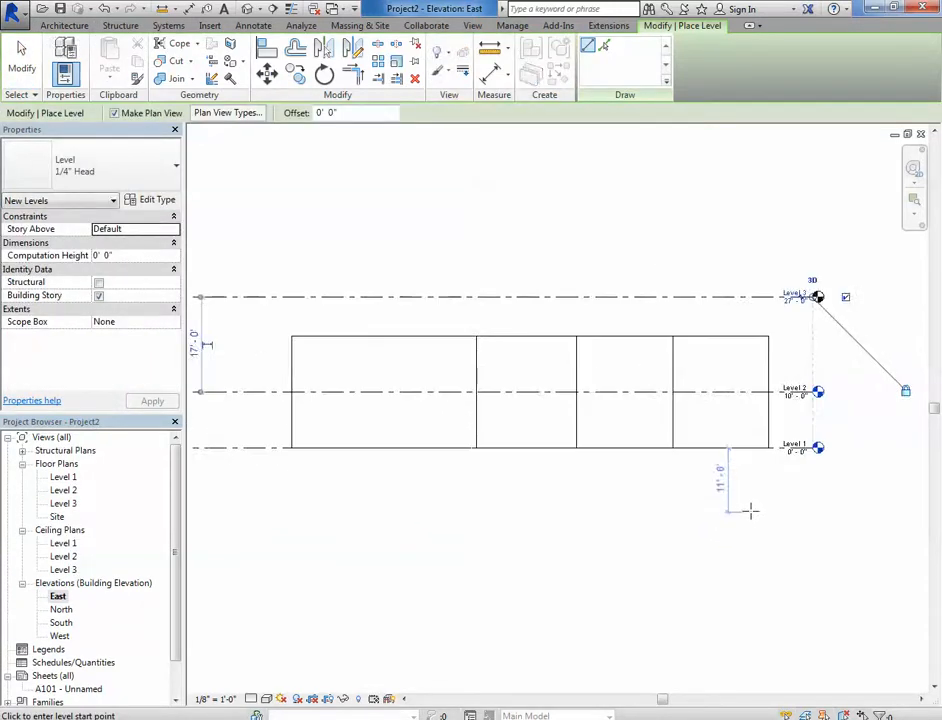
key(Escape)
key(Escape)
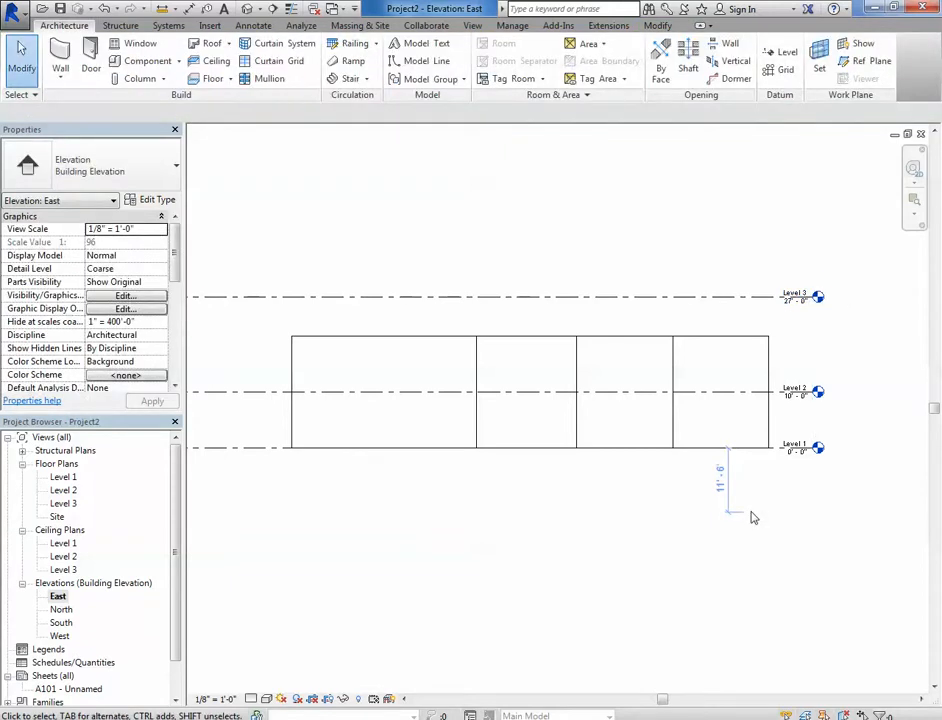
scroll(528, 563, down, 1)
middle_drag(528, 563, 573, 570)
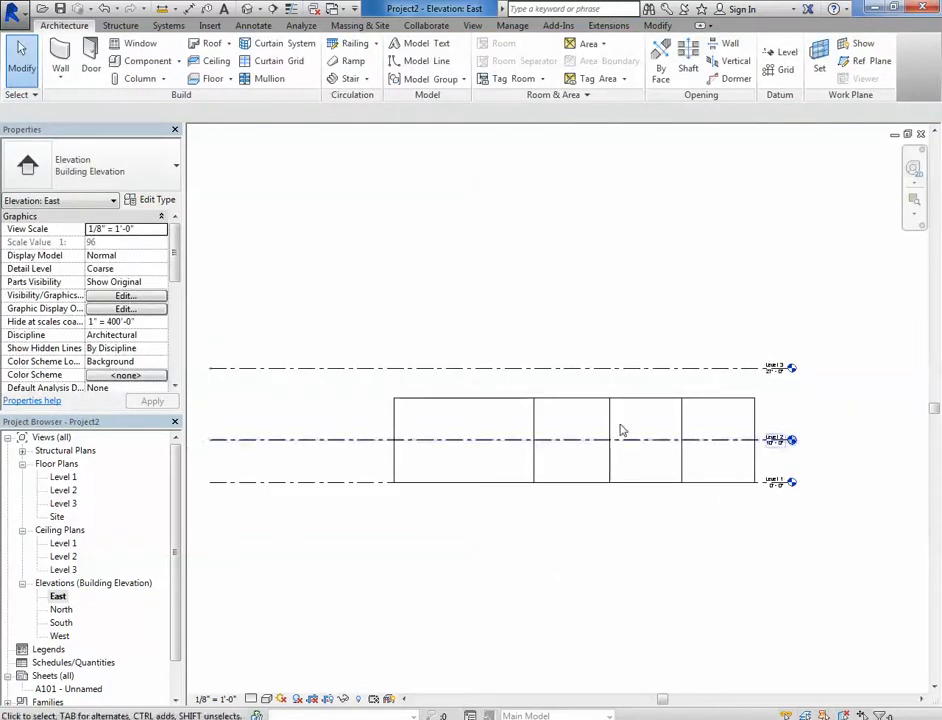
Step: View the new Level 3 floor plan and return to the Level 1 floor plan
double_click(63, 503)
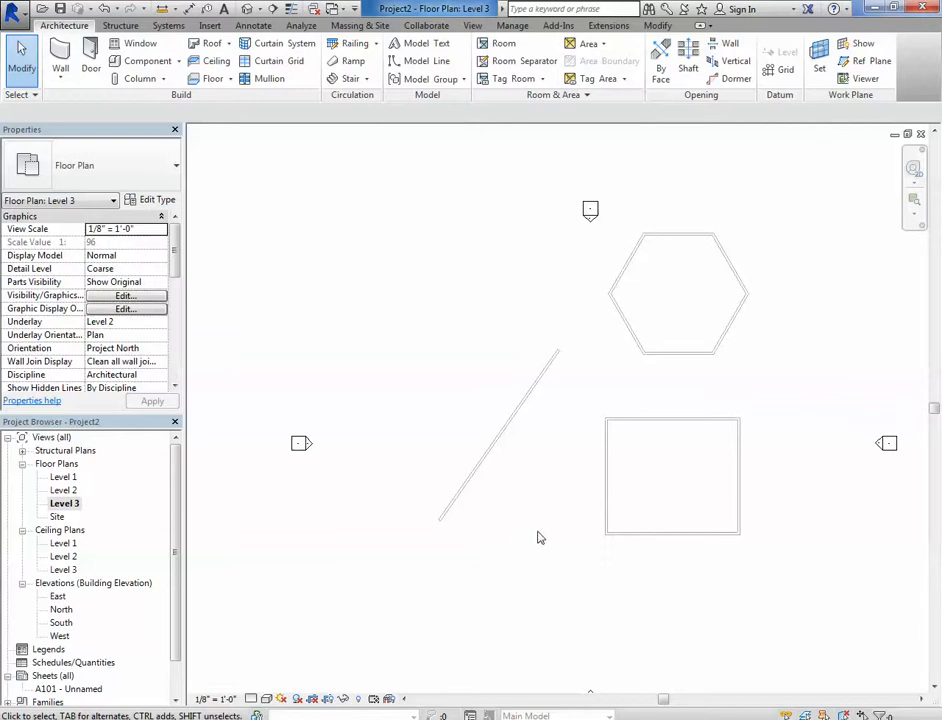
double_click(70, 477)
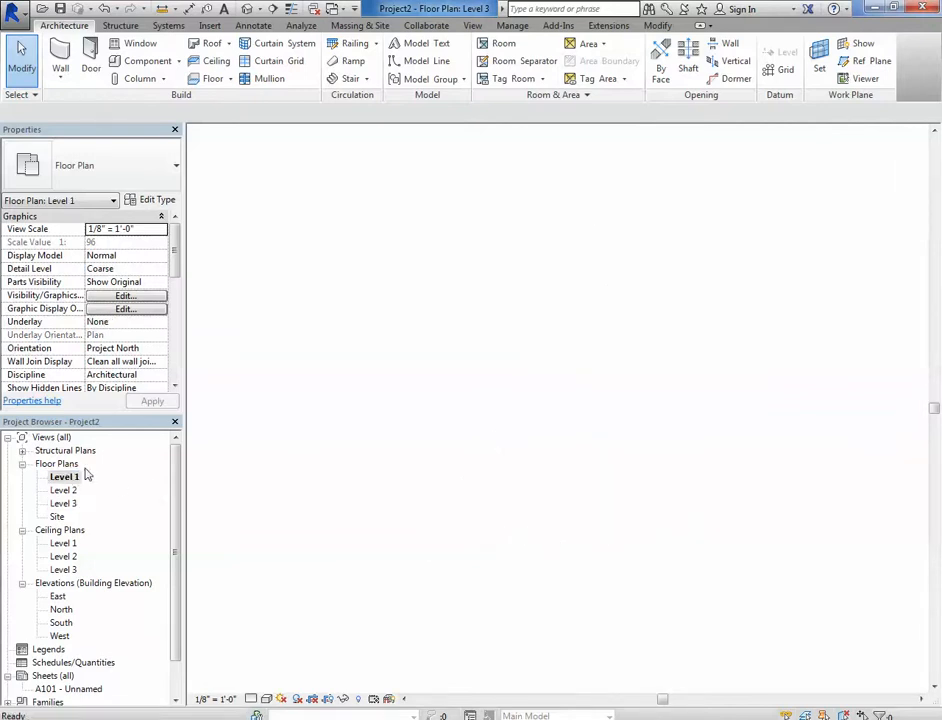
middle_drag(450, 401, 420, 393)
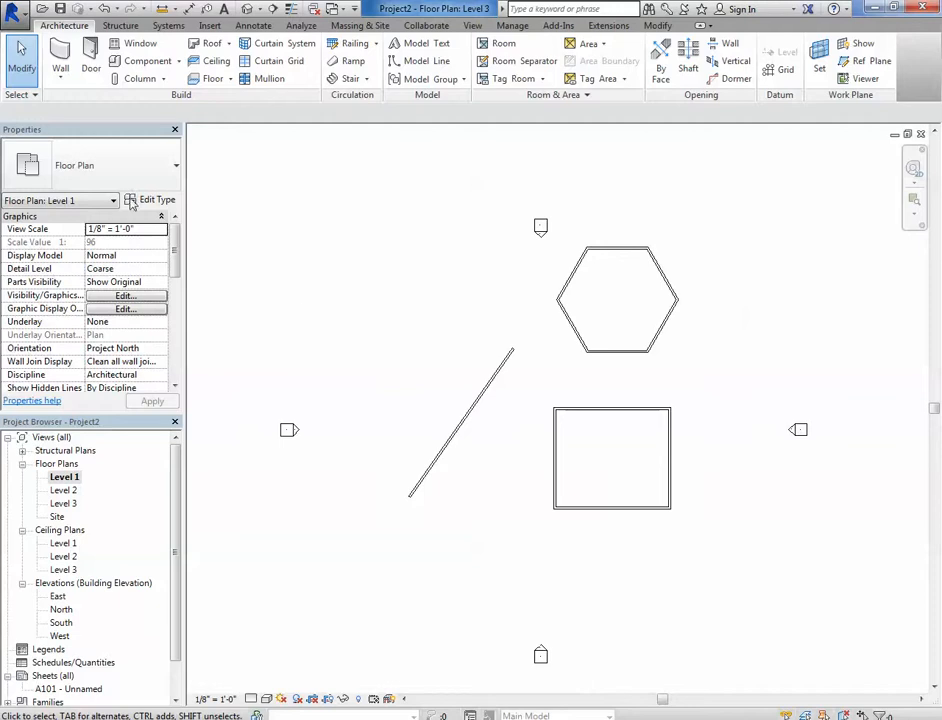
Step: Examine the instance and type properties of the Exterior - Brick and CMU on MTL. Stud wall without drawing one
click(60, 55)
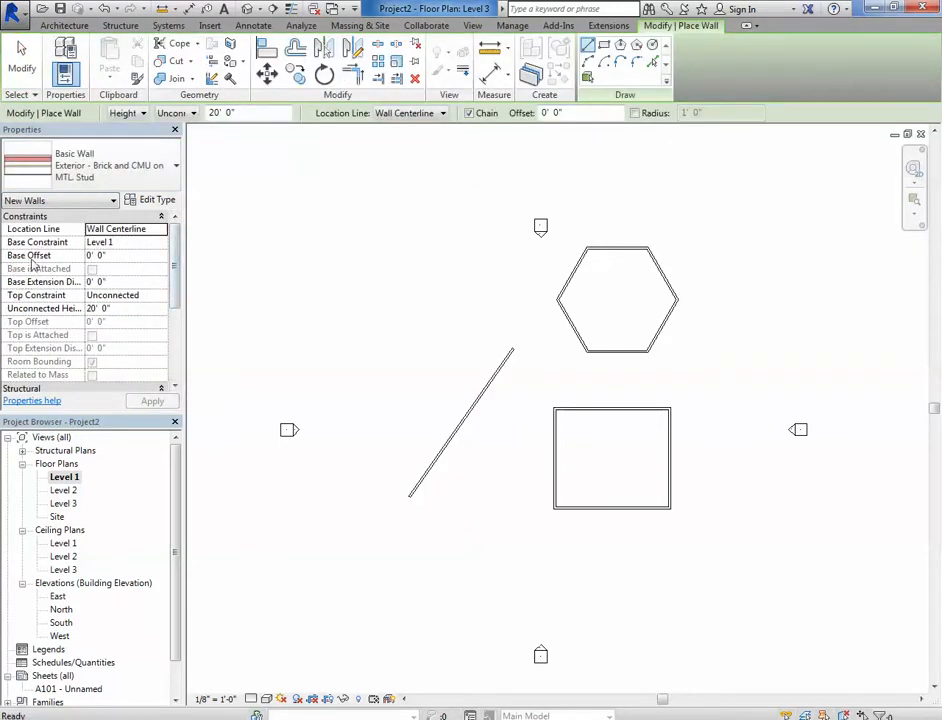
mouse_move(175, 266)
mouse_down()
mouse_move(183, 361)
mouse_move(182, 286)
mouse_up()
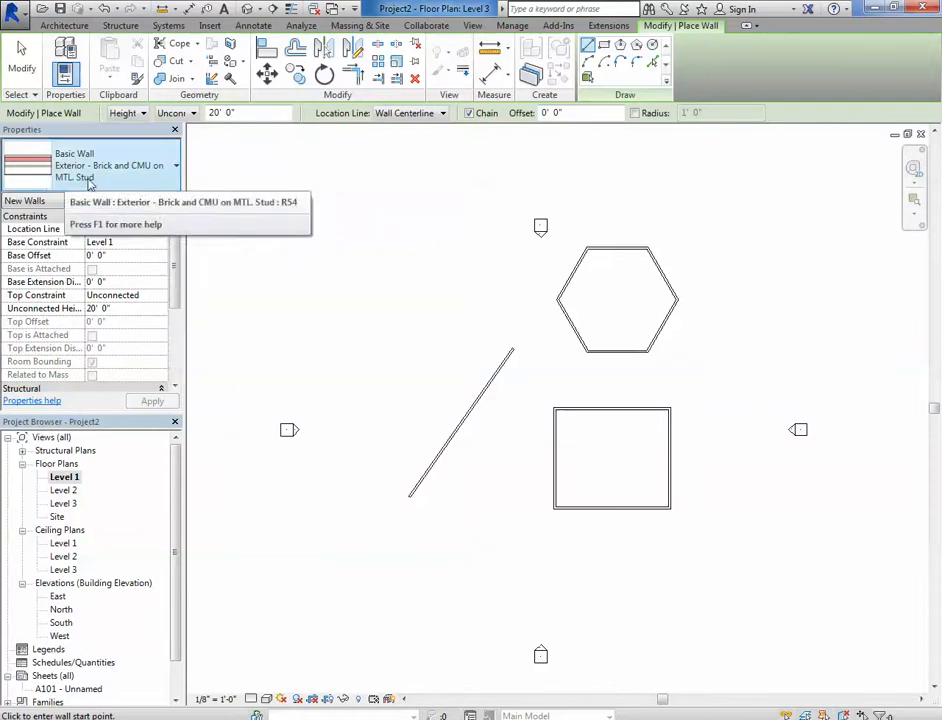
click(150, 201)
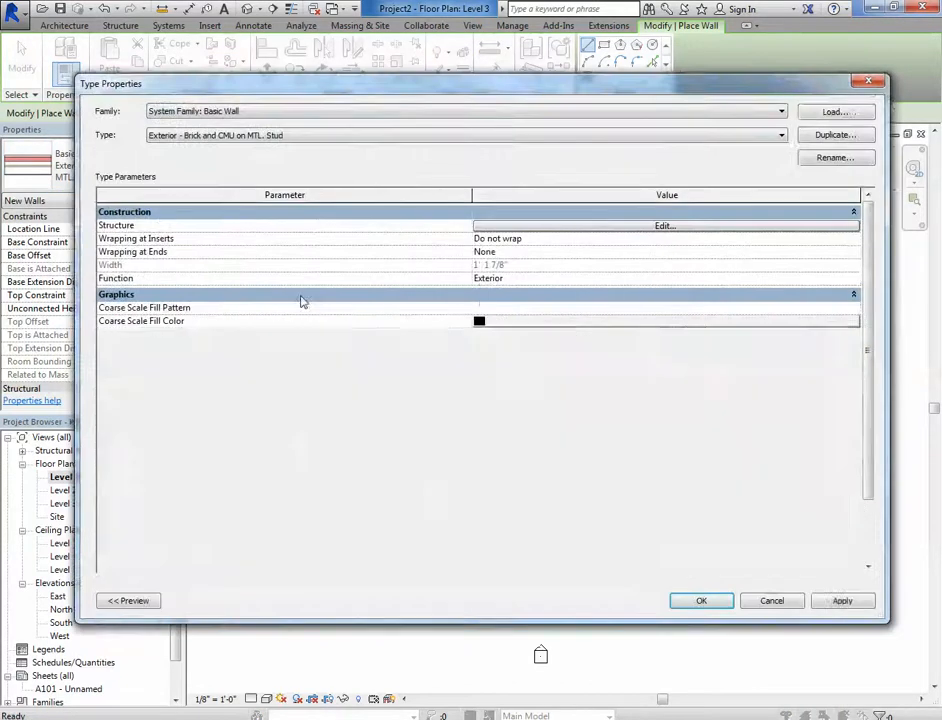
mouse_move(500, 107)
mouse_down()
mouse_move(526, 147)
mouse_move(435, 93)
mouse_move(526, 122)
mouse_move(517, 108)
mouse_up()
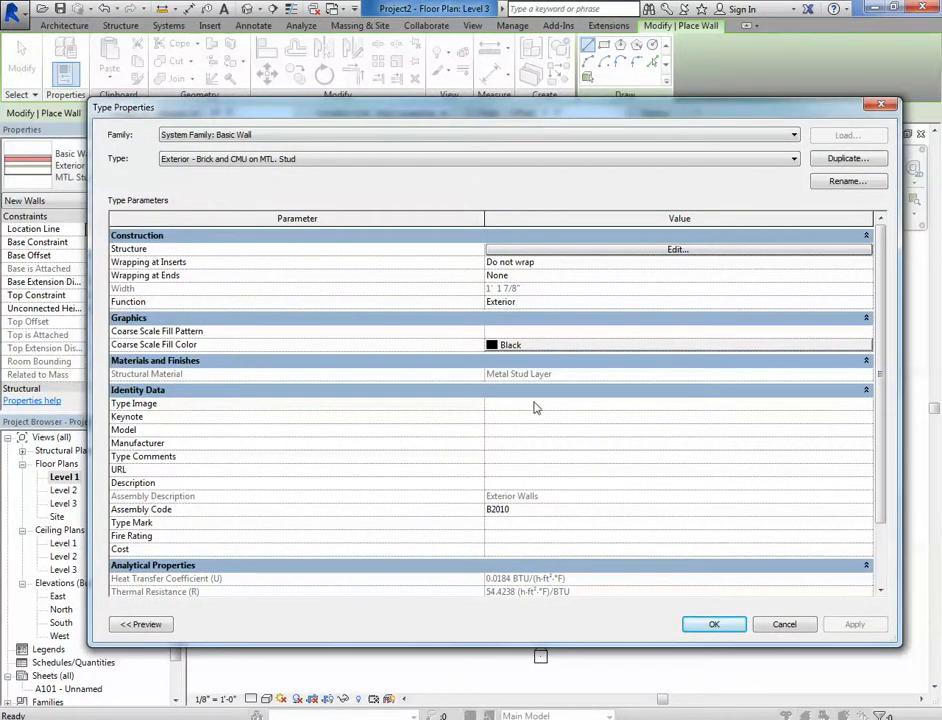
click(881, 104)
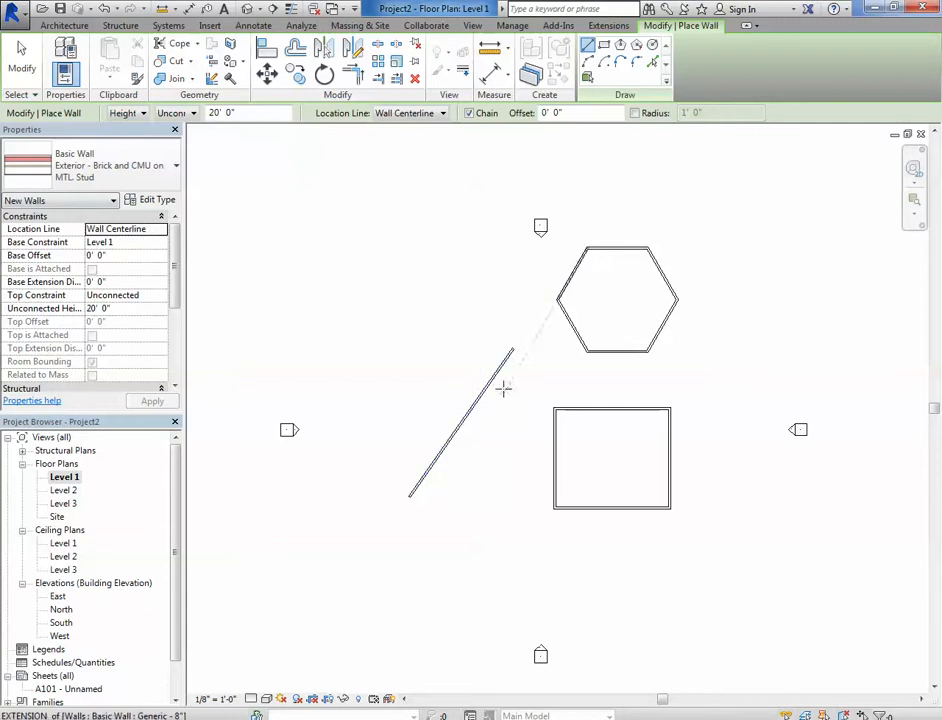
key(Escape)
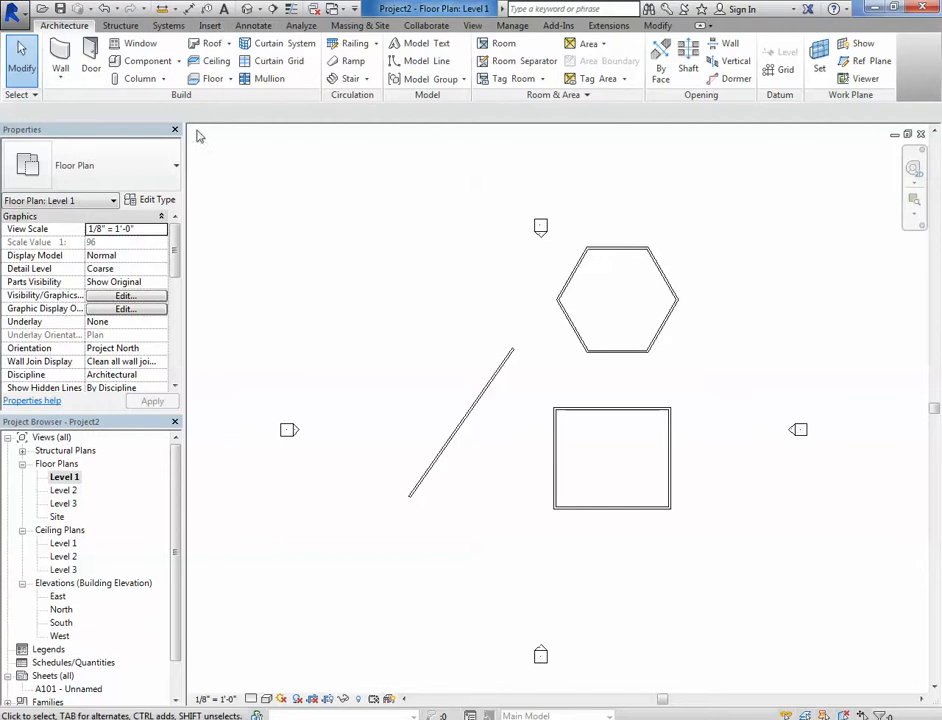
Step: Display the massing and site tools and examine the Toposurface command
click(360, 25)
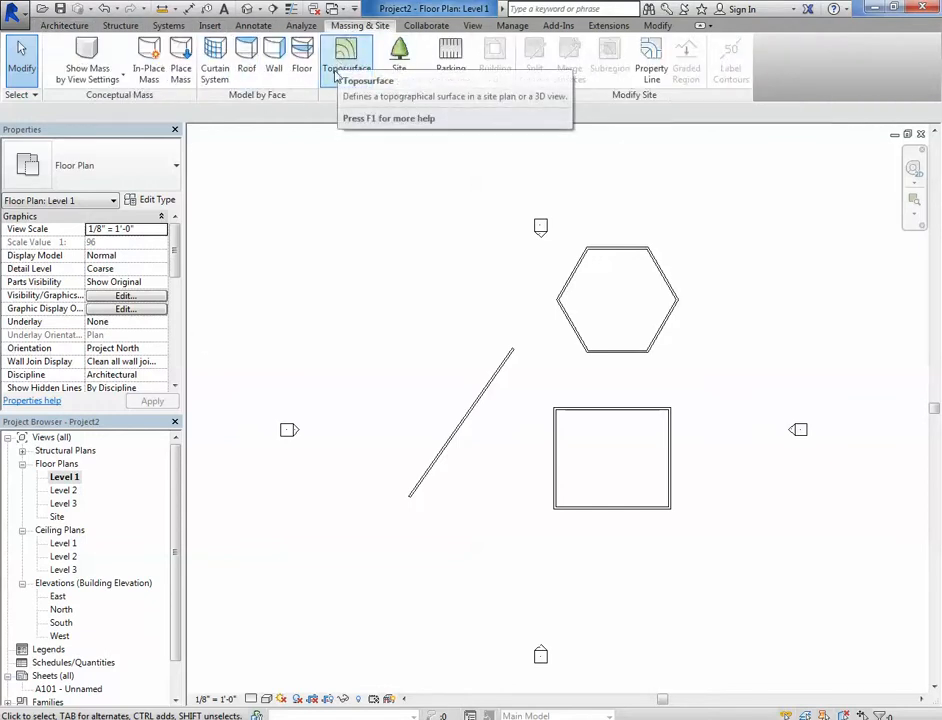
middle_drag(436, 349, 410, 351)
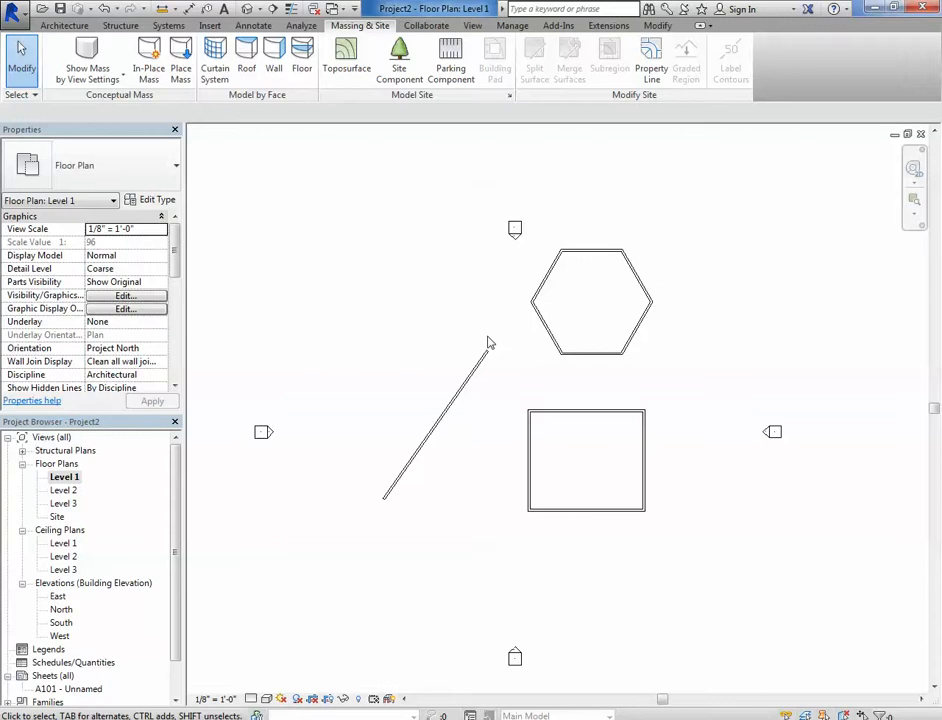
Step: Examine the RPC Tree - Deciduous types available for the Site Component command without placing one
click(400, 68)
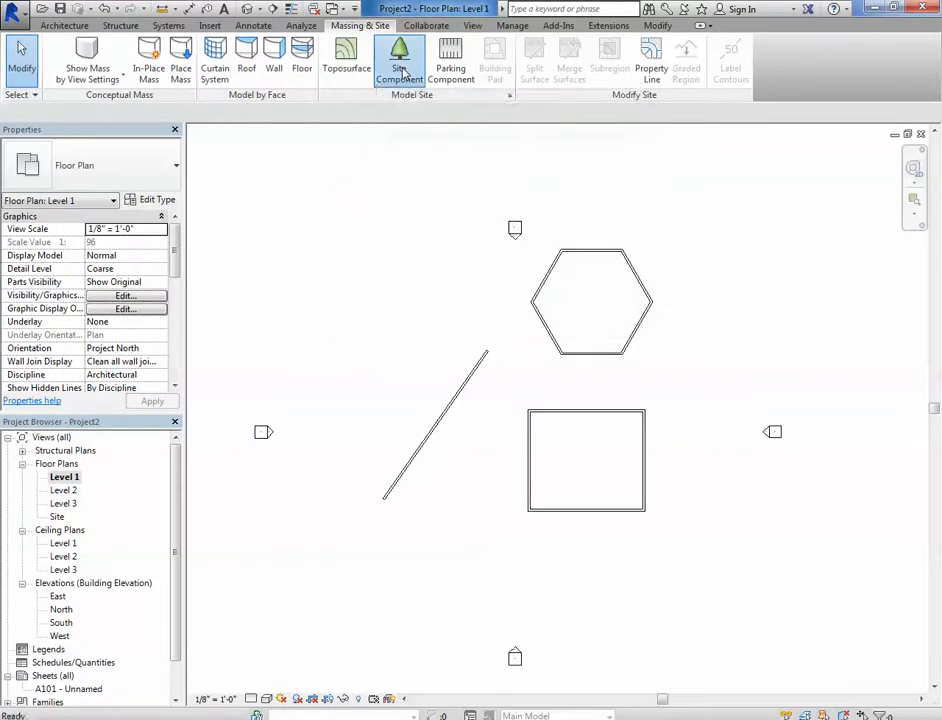
click(112, 168)
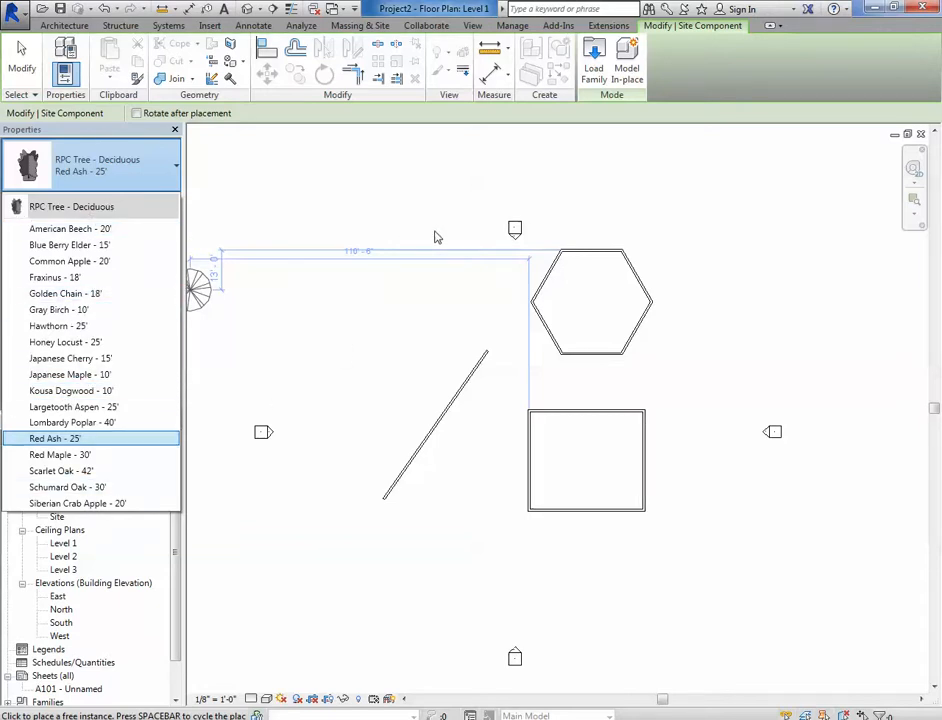
click(465, 244)
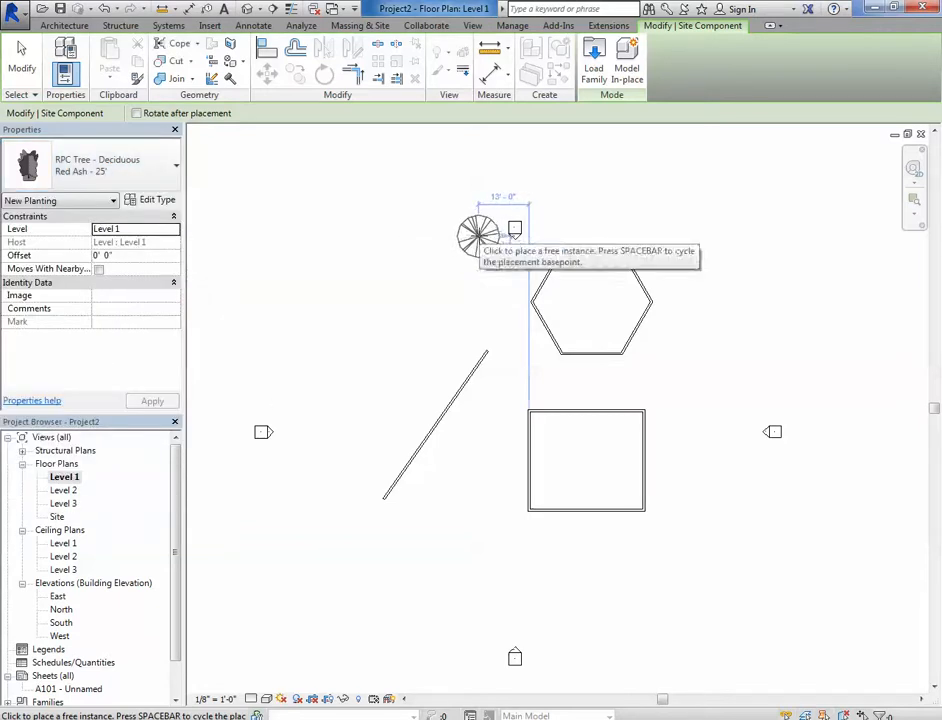
key(Escape)
key(Escape)
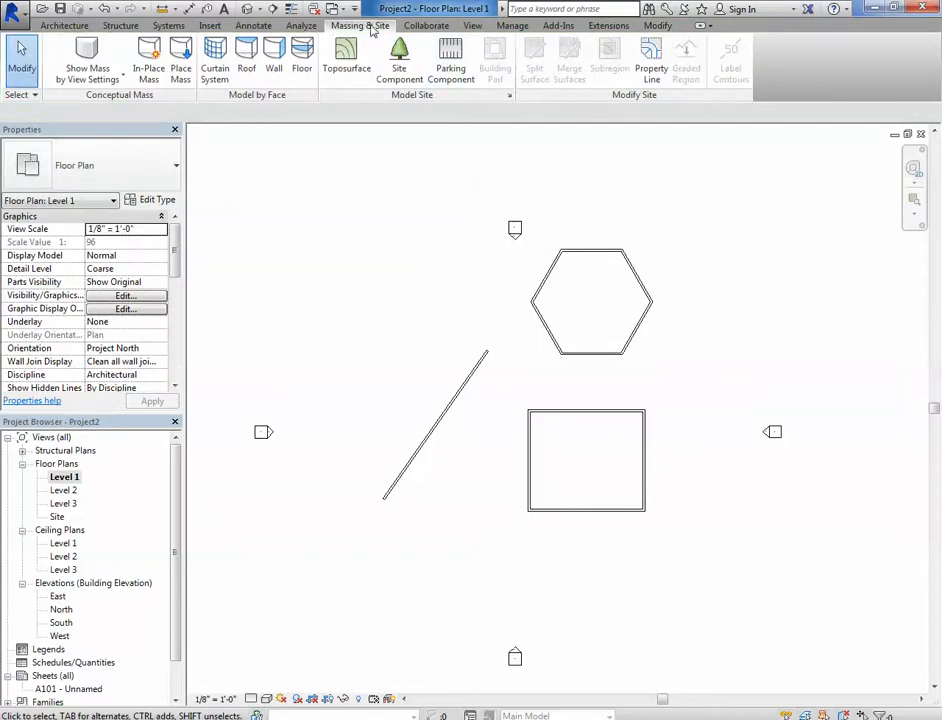
Step: Draw a diagonal building section line through the slanted wall and the rectangular walls, sloping down to beyond the rectangle's lower-right side
click(472, 25)
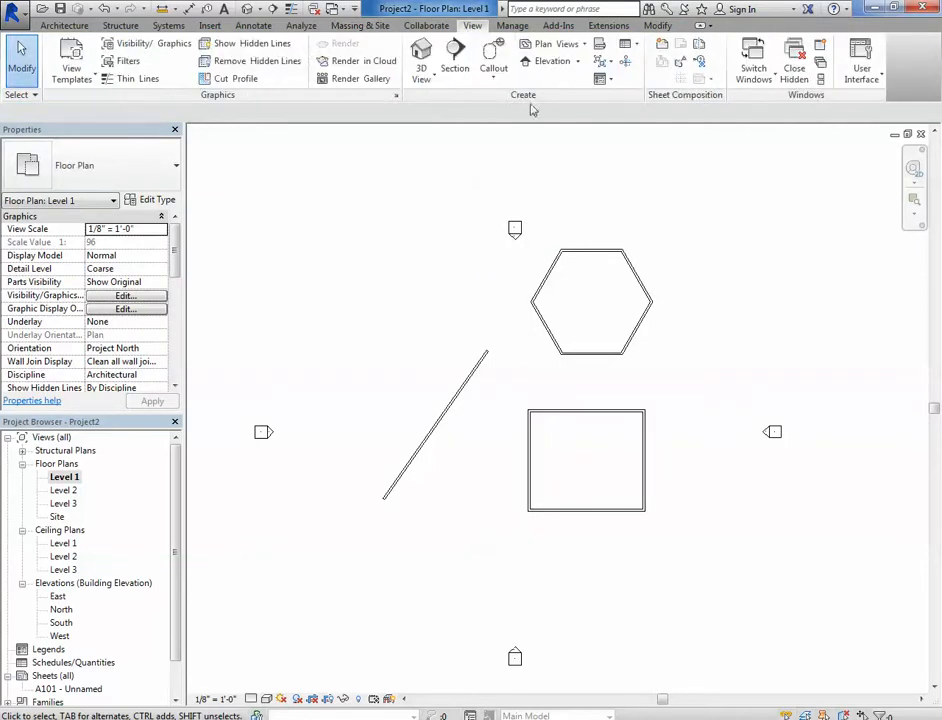
click(457, 62)
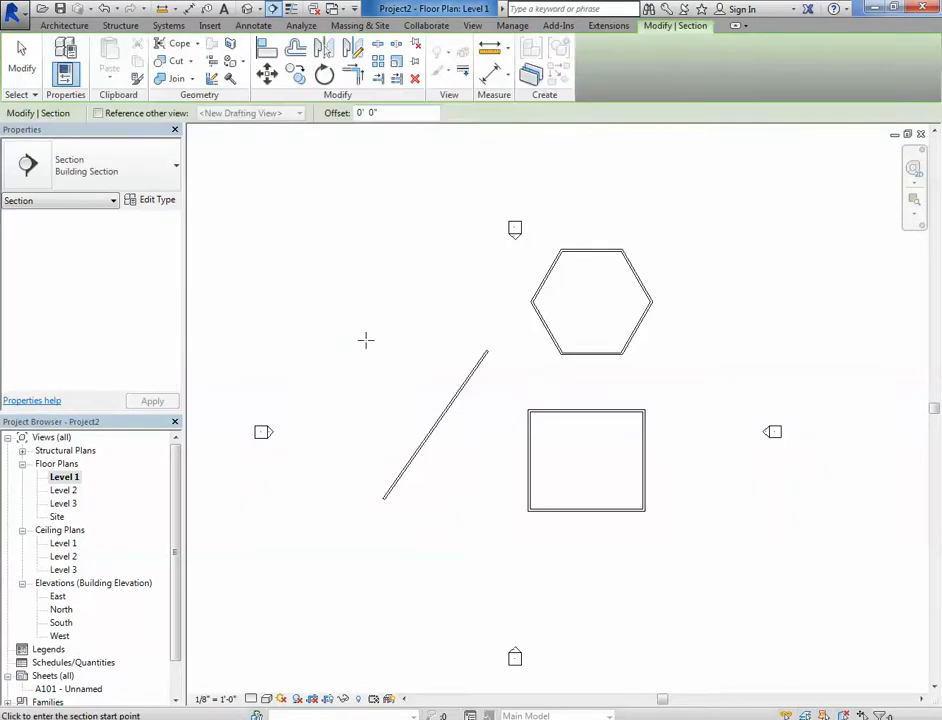
click(360, 336)
click(722, 519)
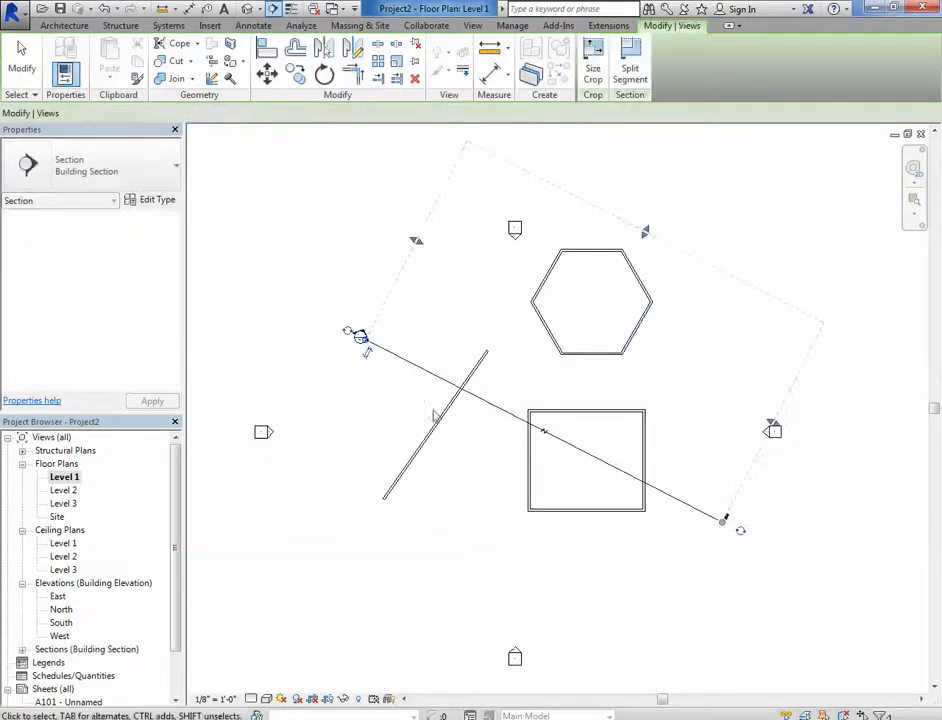
click(372, 370)
scroll(370, 368, up, 1)
scroll(374, 374, up, 1)
scroll(378, 372, down, 3)
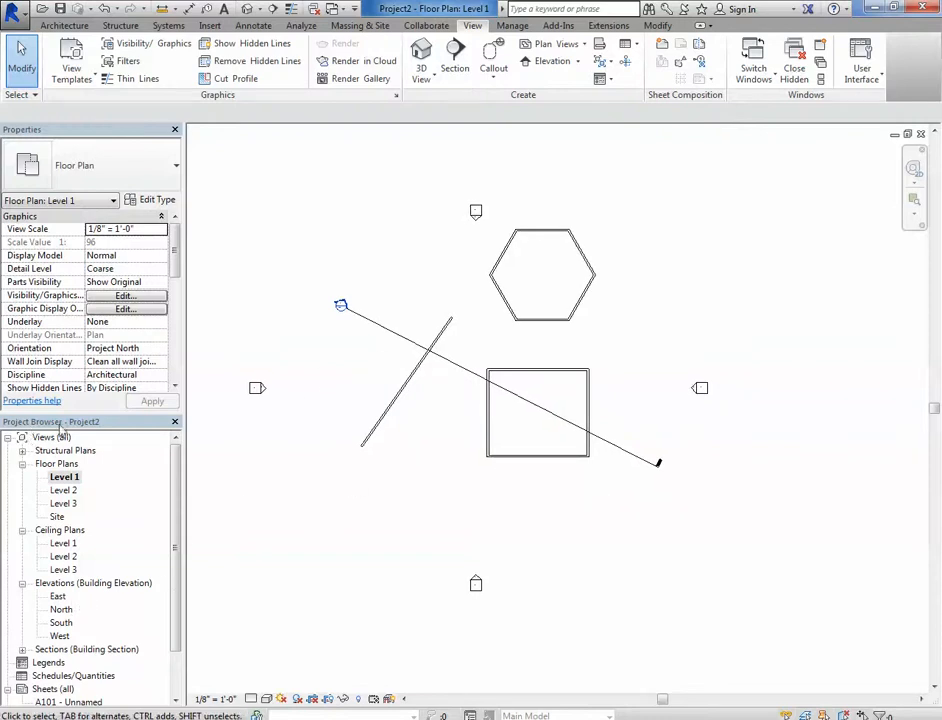
Step: Find the new section view under Sections in the project browser and examine its available view commands
scroll(172, 560, down, 1)
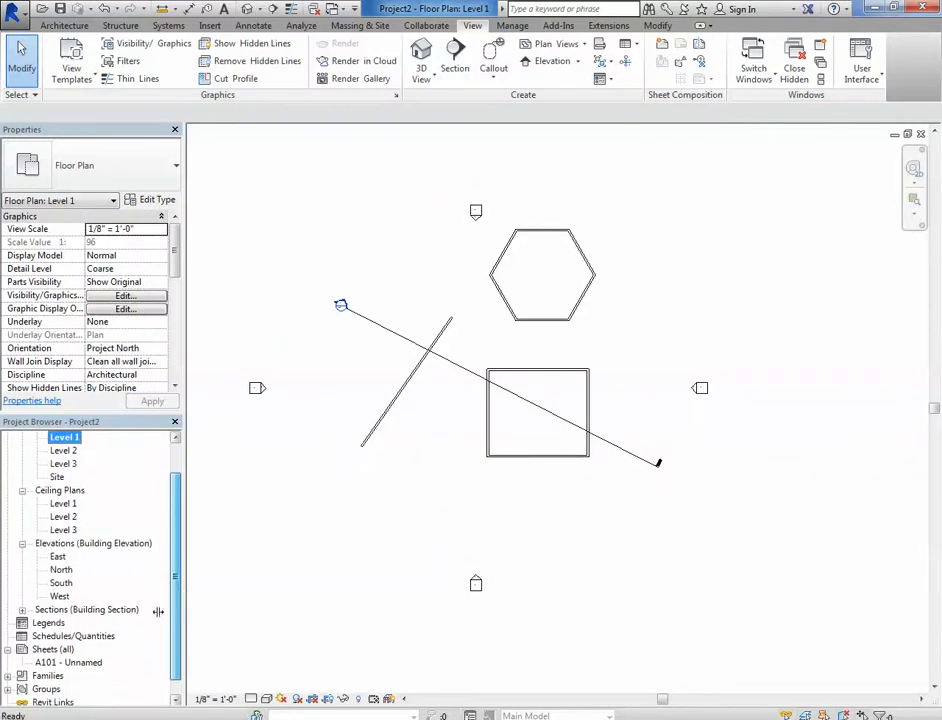
click(22, 610)
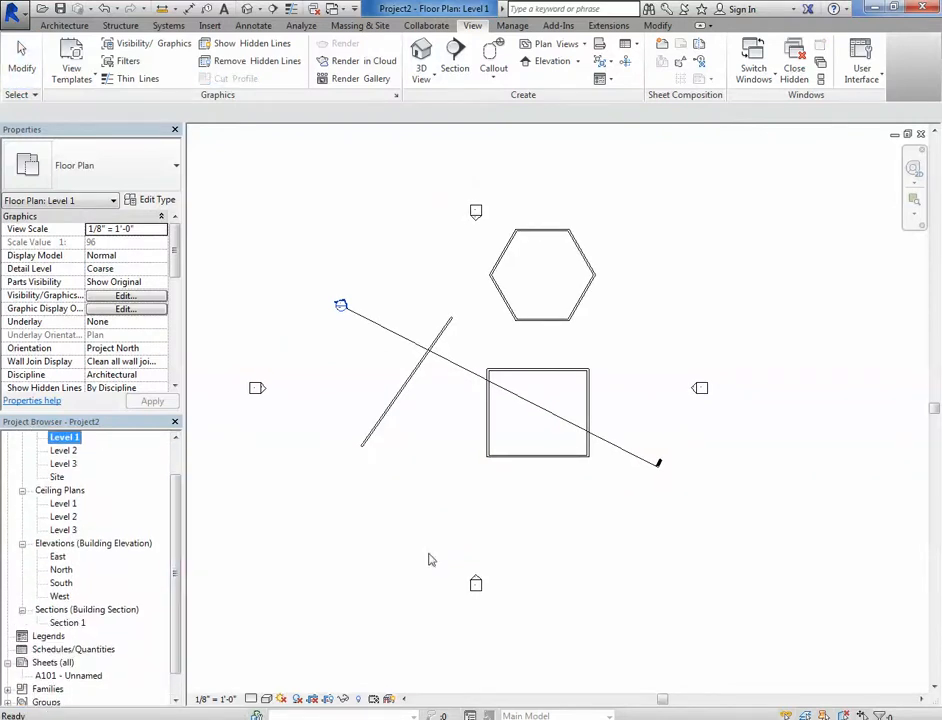
click(68, 623)
right_click(70, 624)
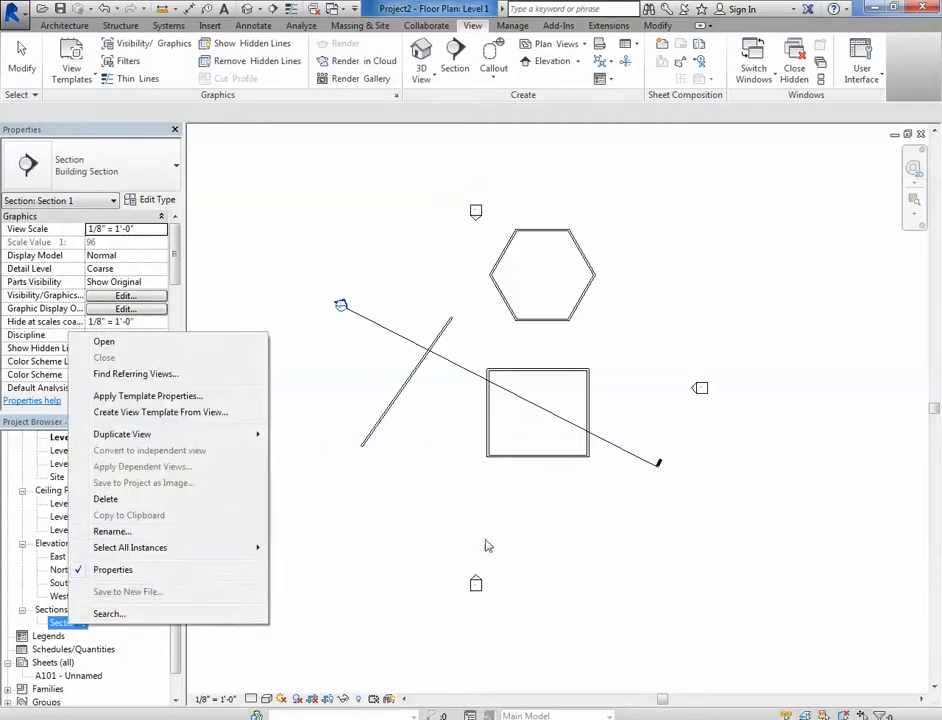
click(487, 545)
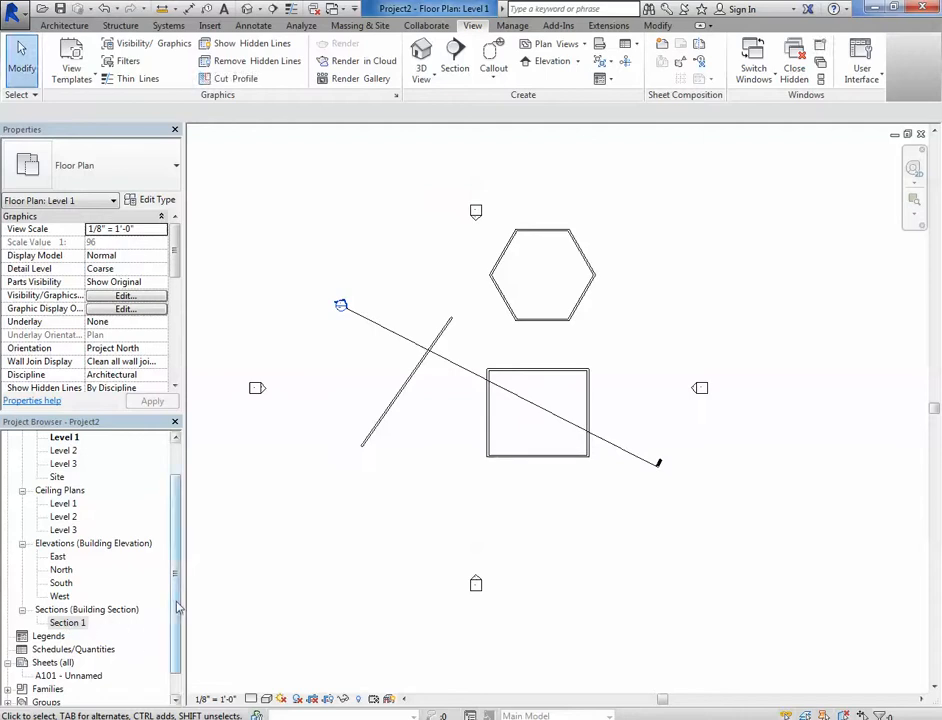
drag(178, 605, 179, 628)
click(398, 514)
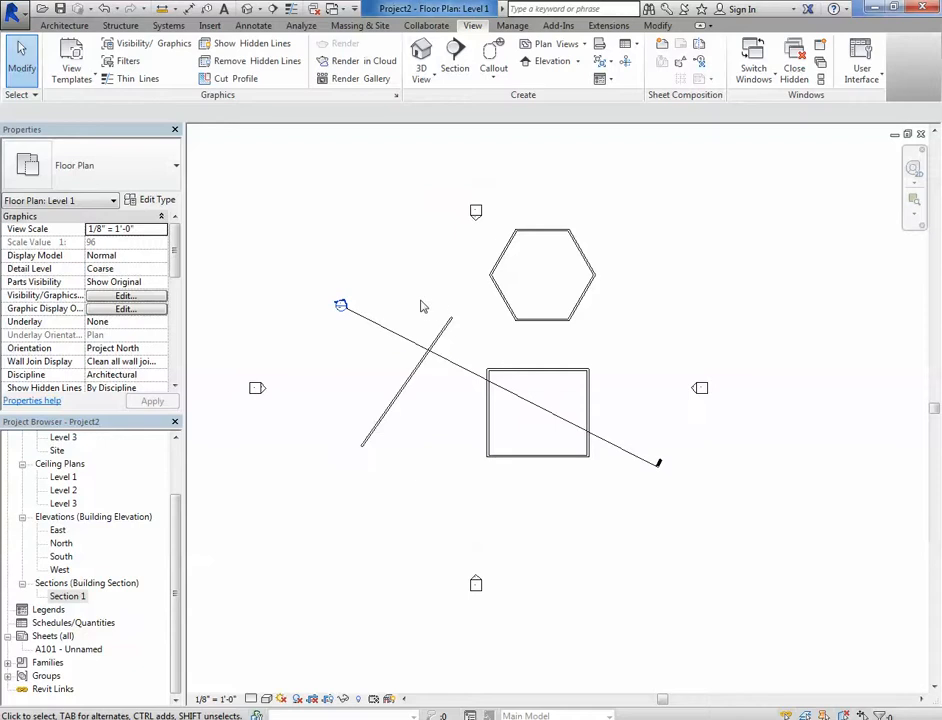
Step: Draw a rectangular callout around the right-hand and lower-right corners of the hexagonal walls
scroll(421, 306, up, 3)
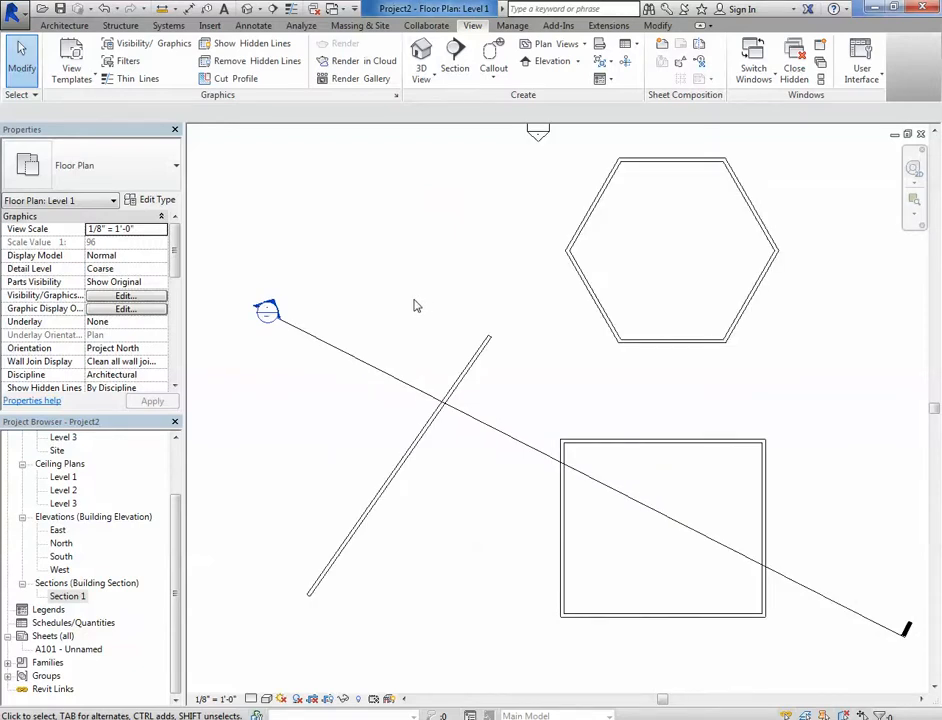
scroll(416, 306, down, 2)
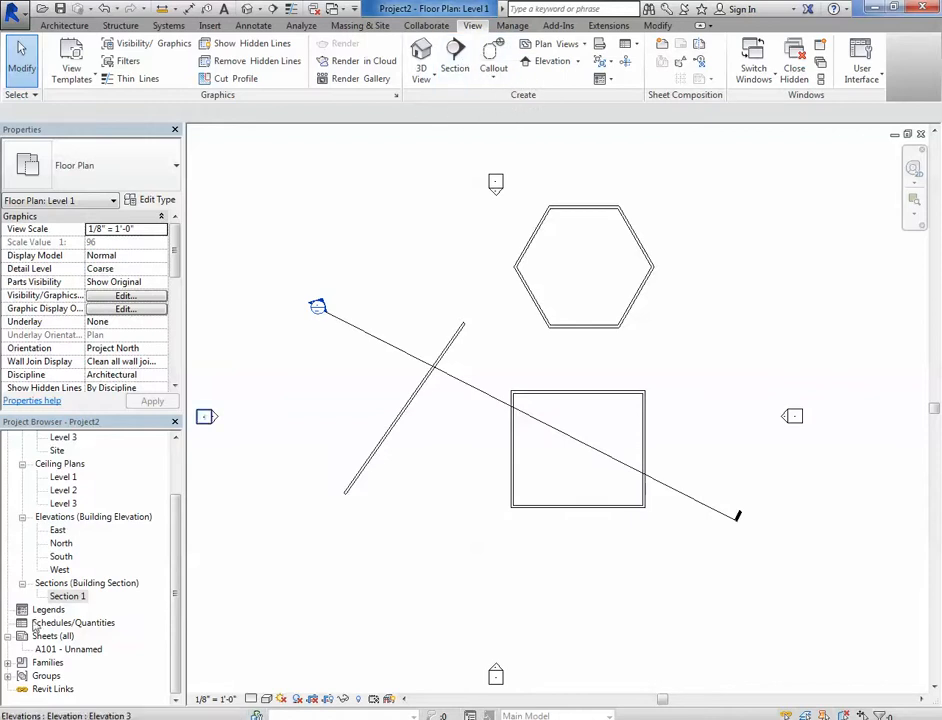
scroll(367, 210, down, 2)
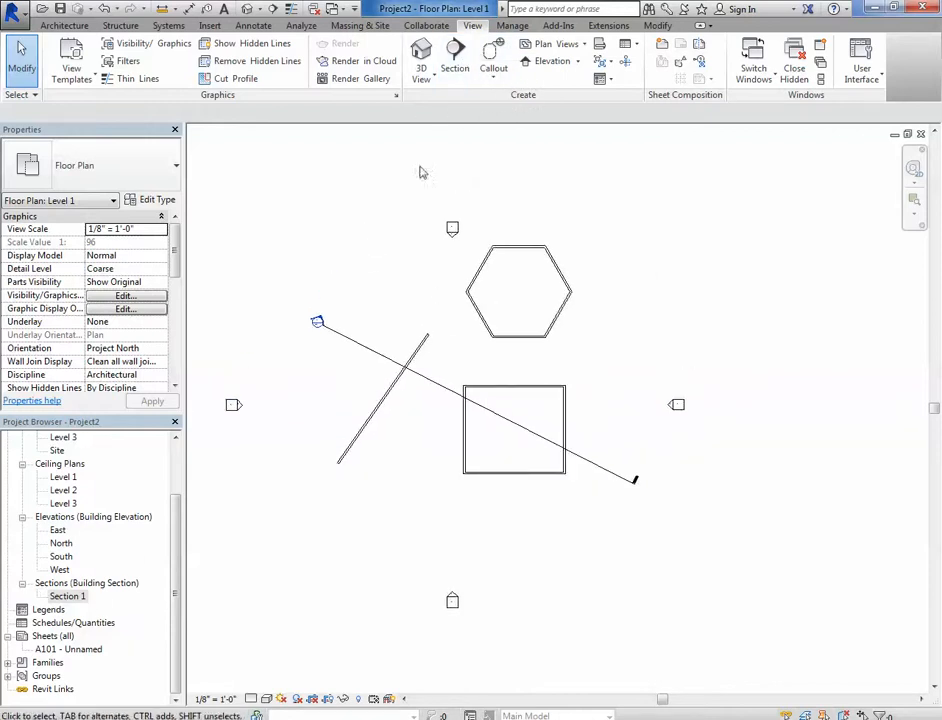
click(492, 55)
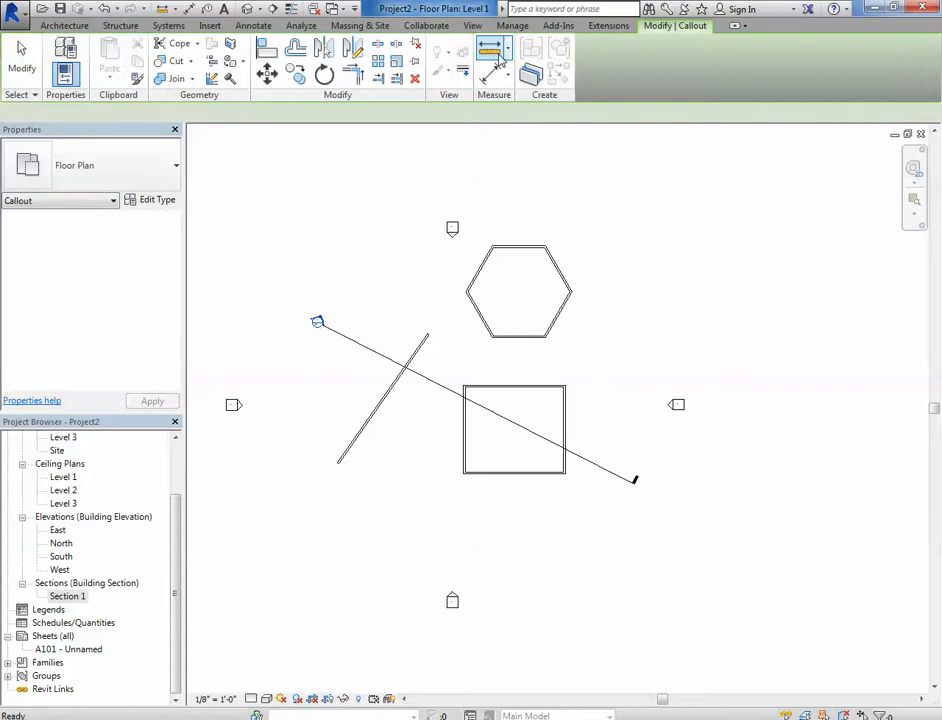
click(525, 270)
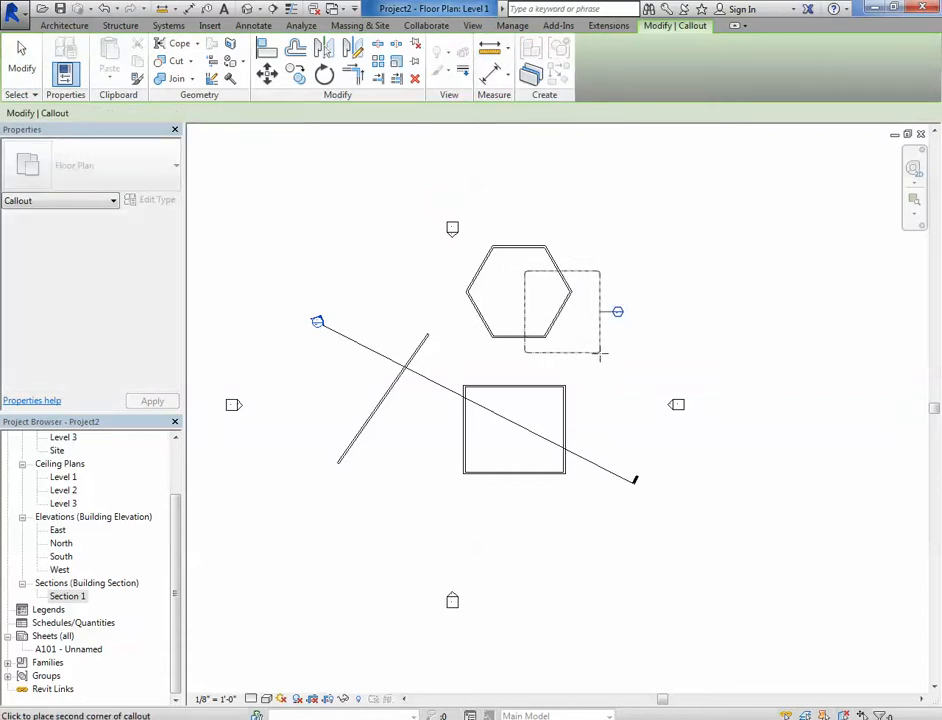
click(602, 354)
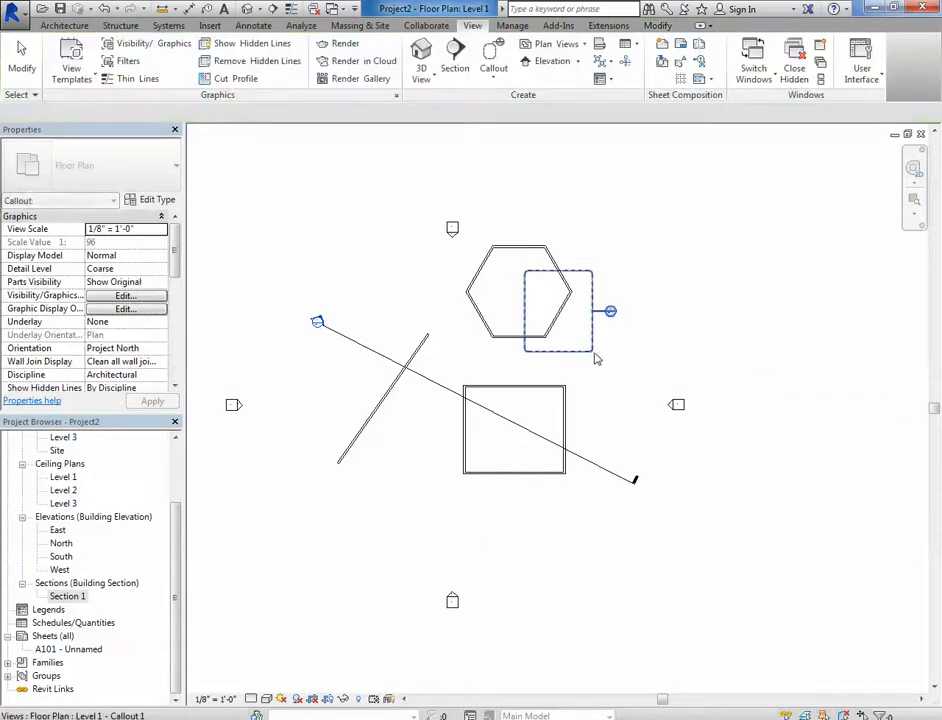
Step: View the new callout's floor plan and return to the Level 1 floor plan
scroll(595, 360, up, 1)
scroll(590, 270, up, 4)
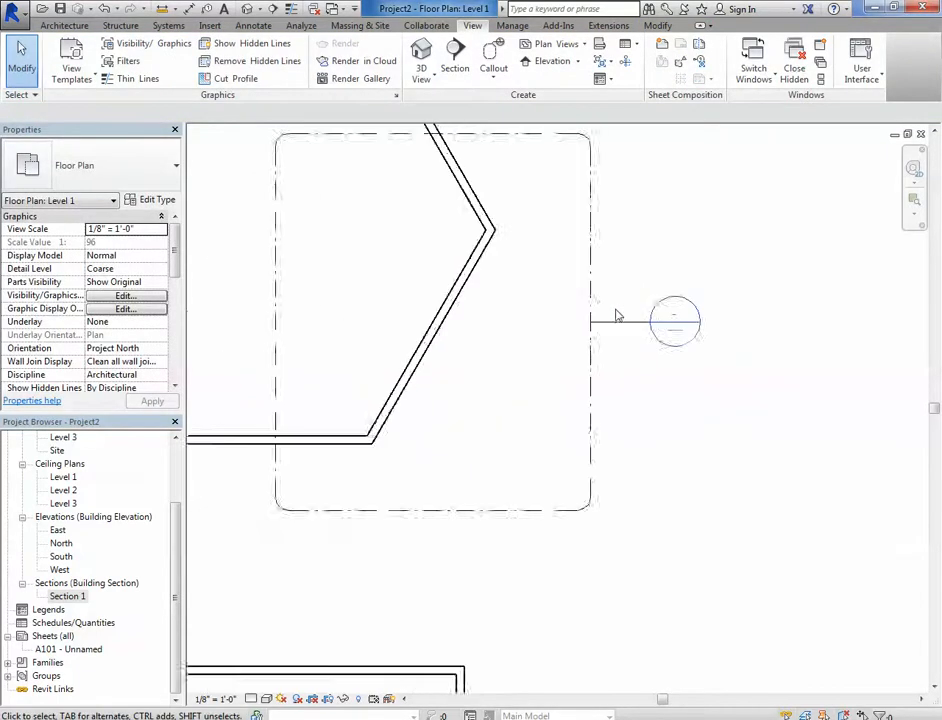
scroll(615, 310, down, 1)
middle_drag(593, 325, 613, 367)
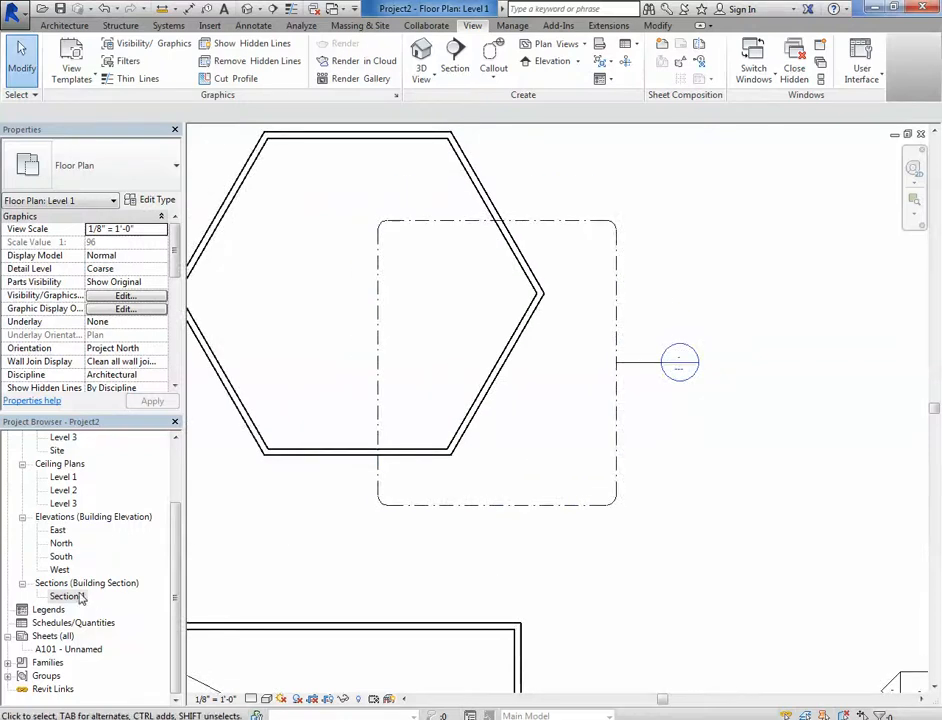
drag(178, 550, 174, 470)
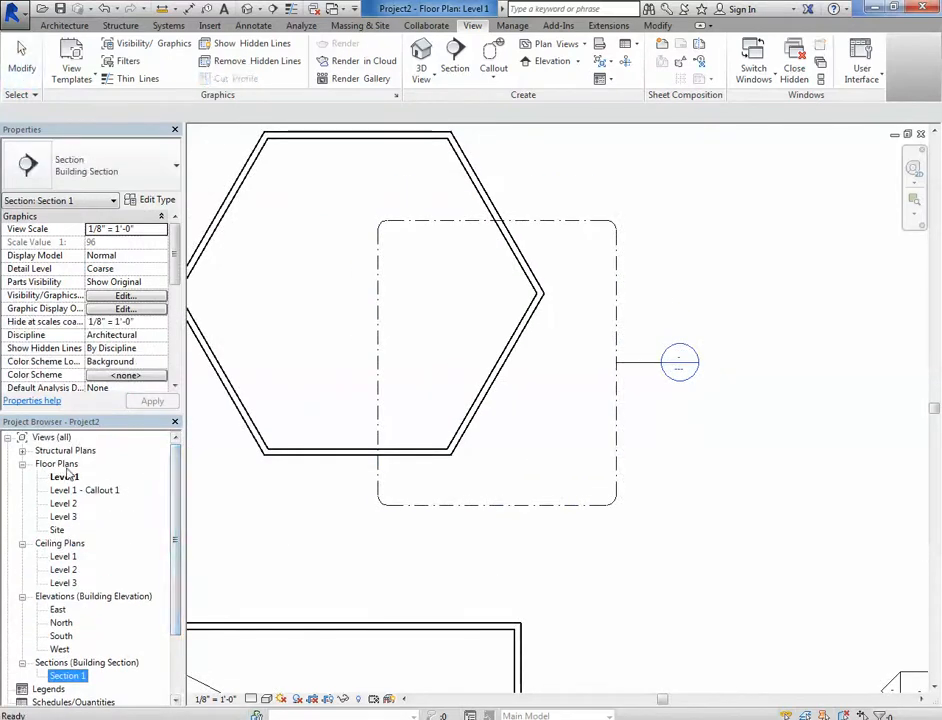
click(80, 491)
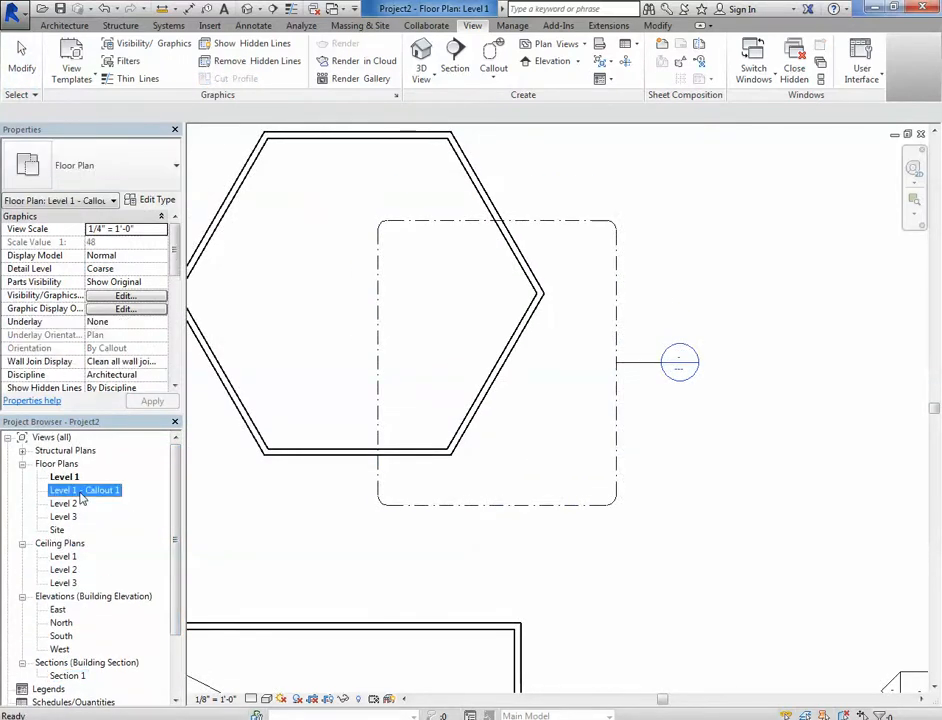
double_click(82, 492)
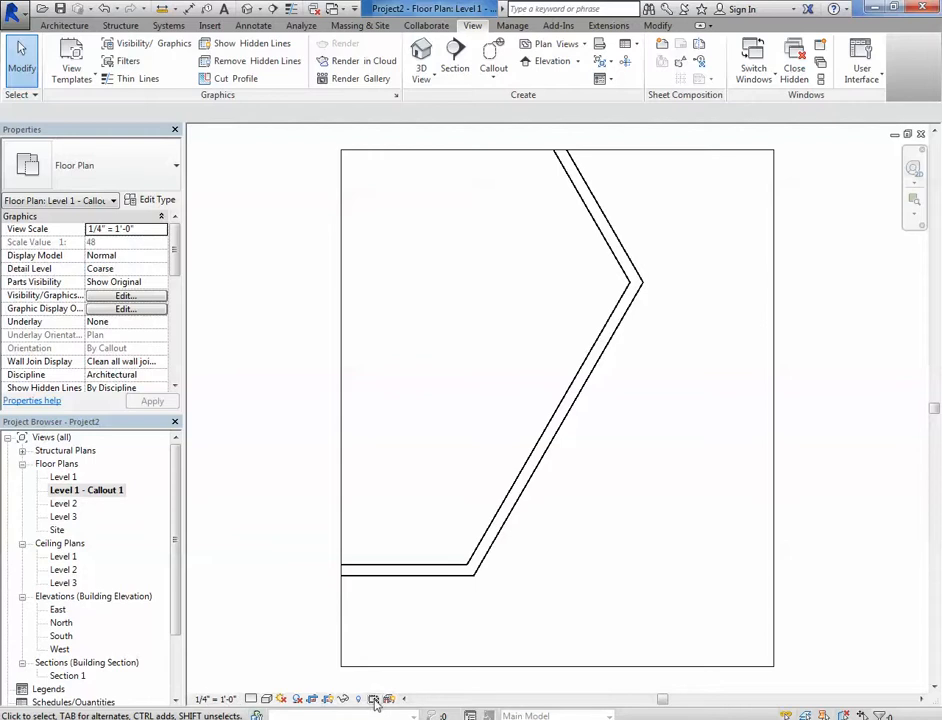
double_click(63, 478)
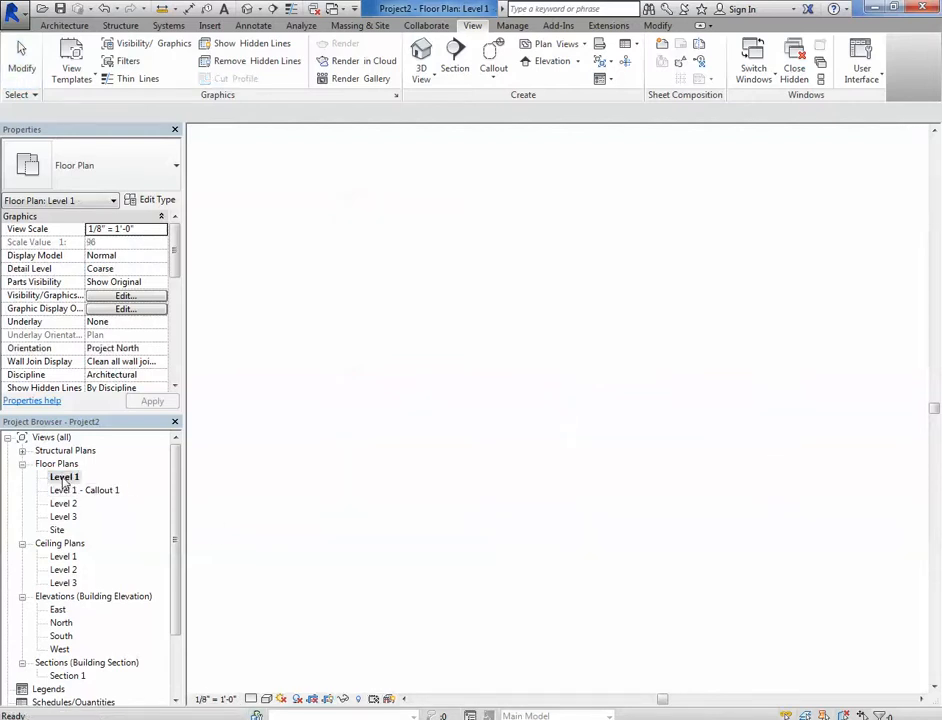
Step: Set the Level 1 floor plan's view scale to 3/64" = 1'-0" and inspect the annotation symbols
scroll(555, 522, down, 2)
middle_drag(555, 522, 751, 358)
scroll(751, 358, down, 2)
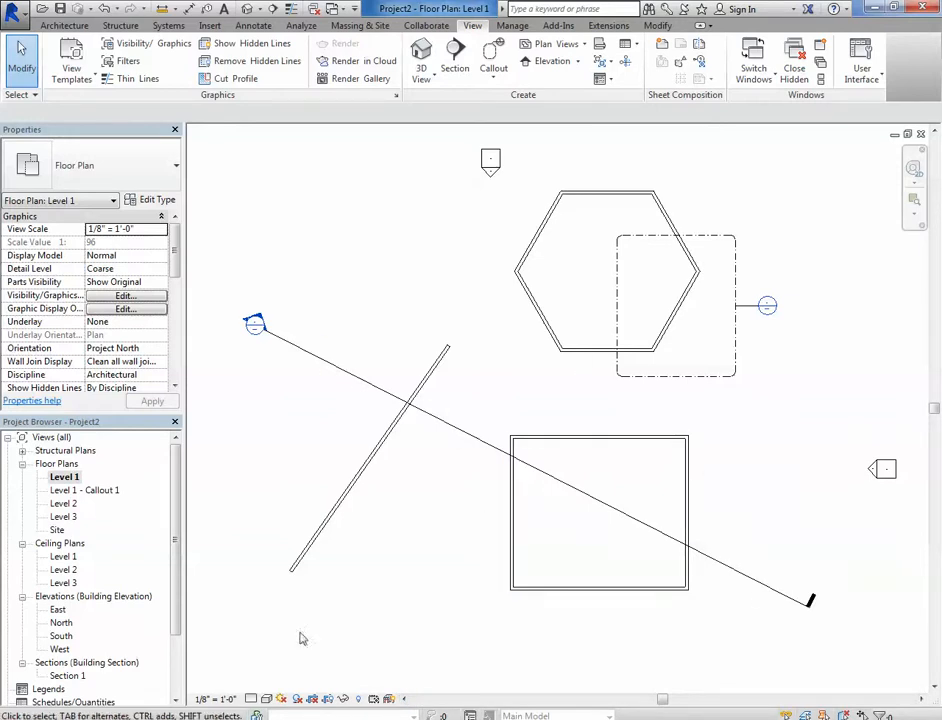
middle_drag(300, 636, 327, 607)
click(215, 698)
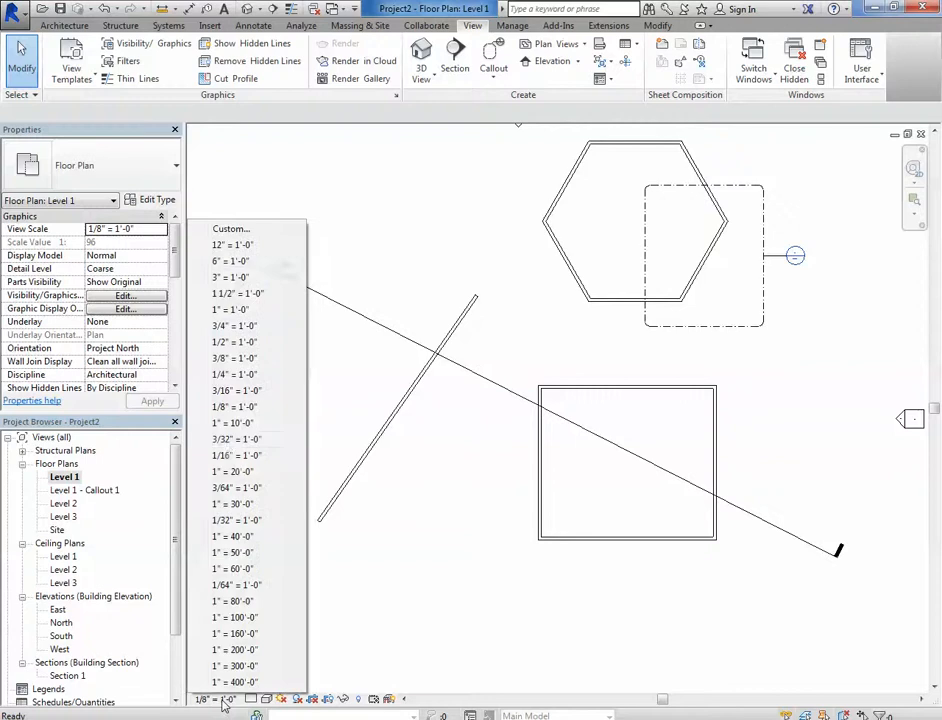
click(238, 488)
scroll(540, 429, down, 3)
scroll(740, 292, up, 6)
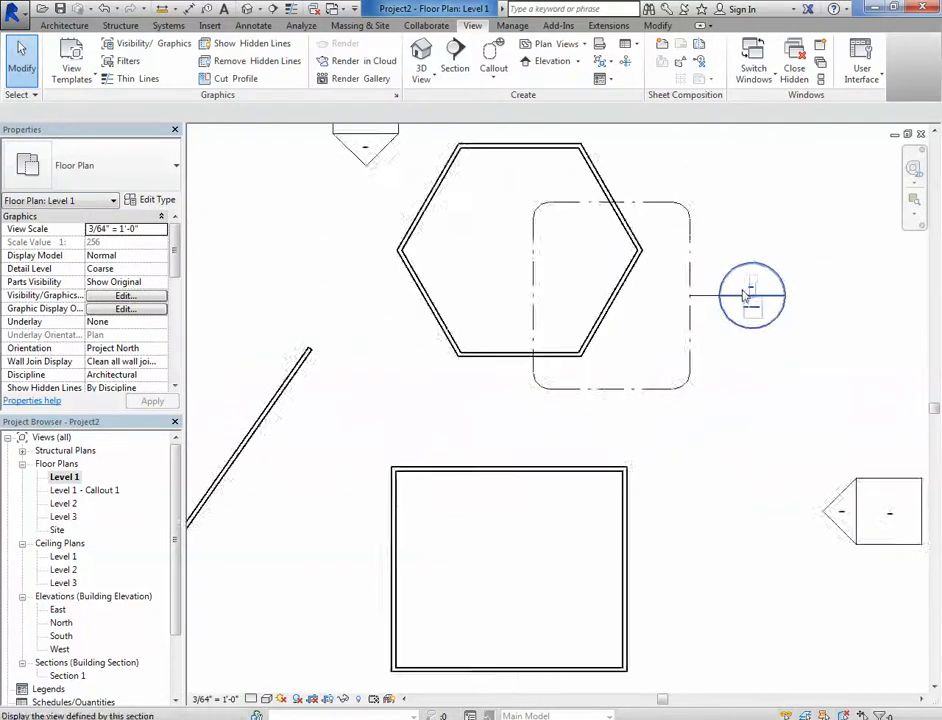
scroll(746, 437, down, 2)
scroll(608, 500, up, 2)
scroll(608, 500, down, 2)
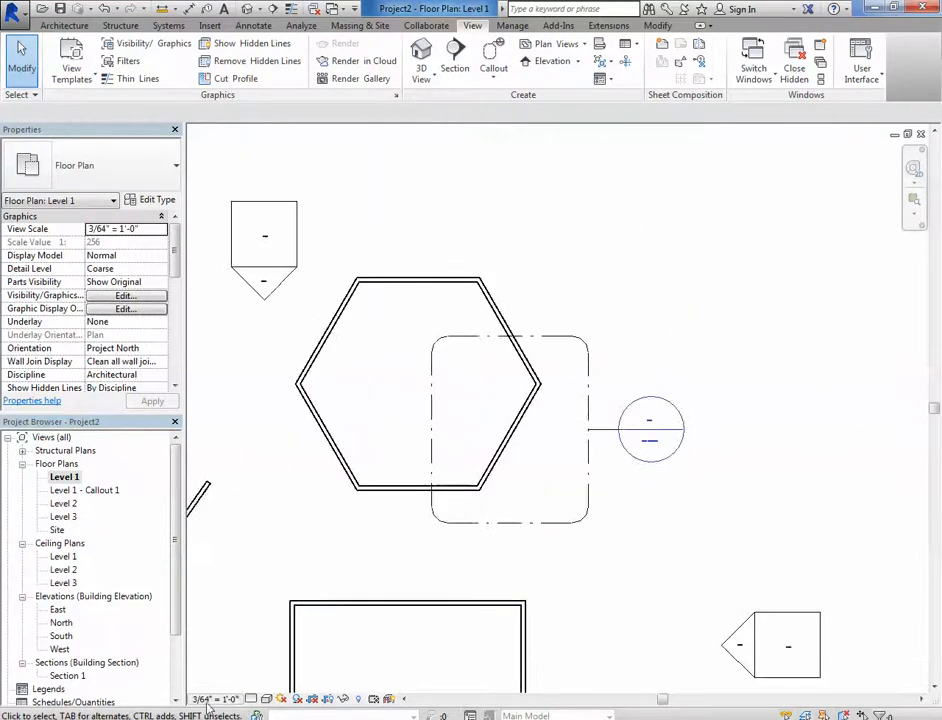
Step: Set the Level 1 floor plan's view scale to 1/2" = 1'-0" and inspect the section head
click(206, 699)
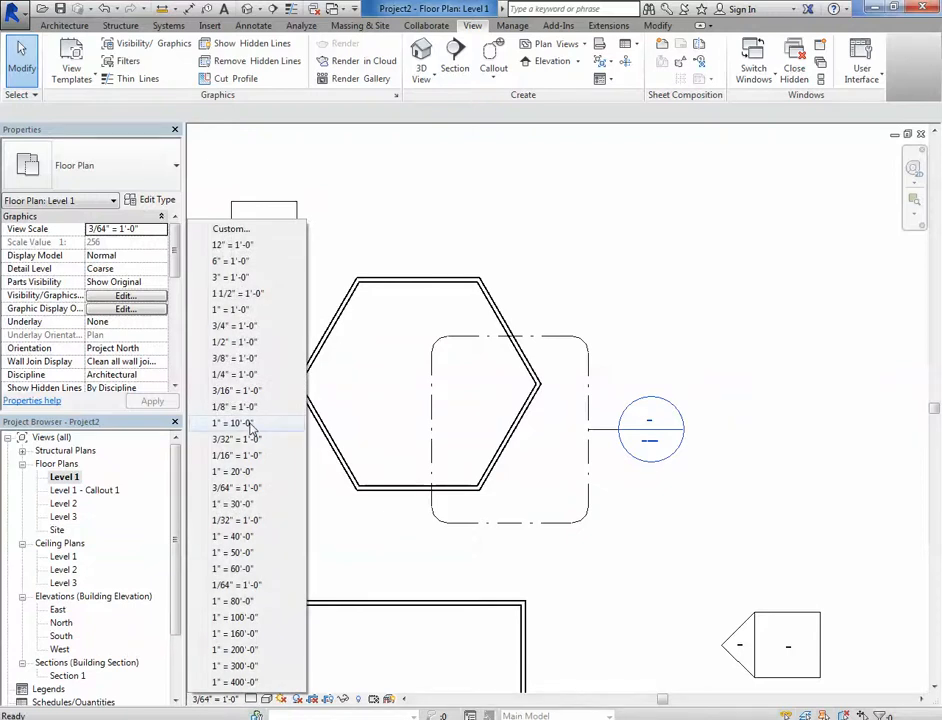
click(238, 342)
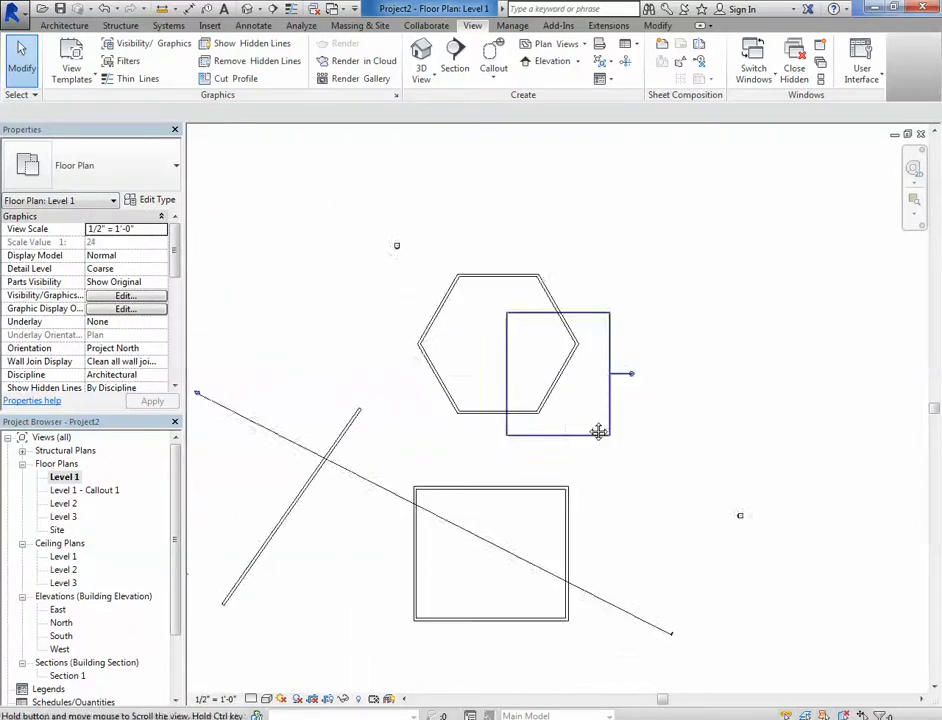
middle_drag(598, 431, 631, 393)
scroll(218, 349, up, 6)
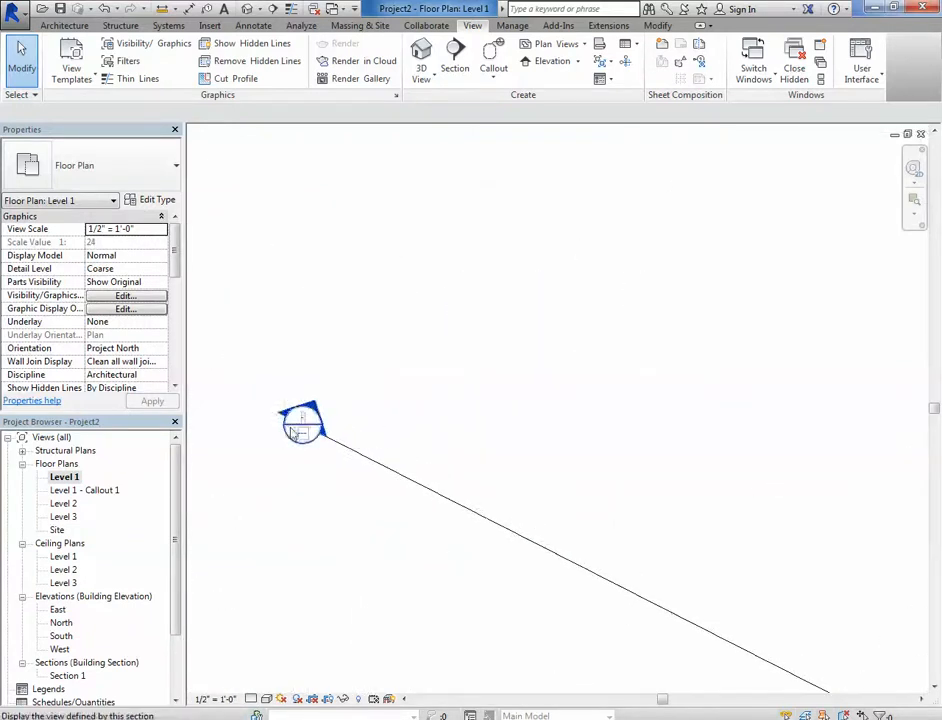
Step: Set the Level 1 floor plan's view scale to 1" = 20'-0"
scroll(305, 436, down, 8)
middle_drag(645, 405, 580, 519)
click(215, 698)
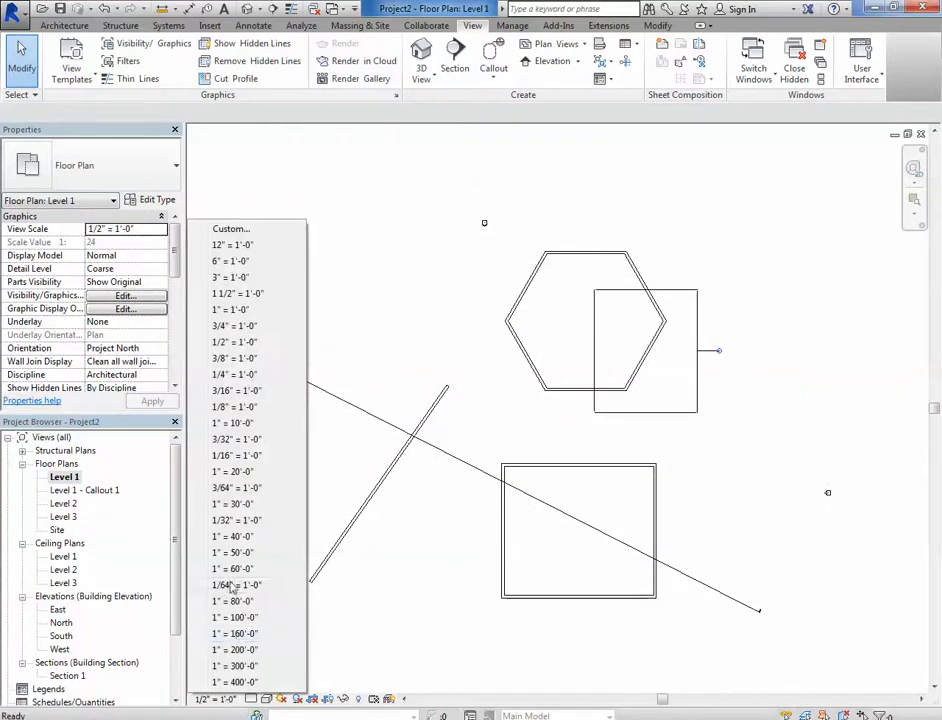
click(236, 474)
Step: Set the Level 1 floor plan's detail level to Fine and inspect the hexagonal walls
click(252, 699)
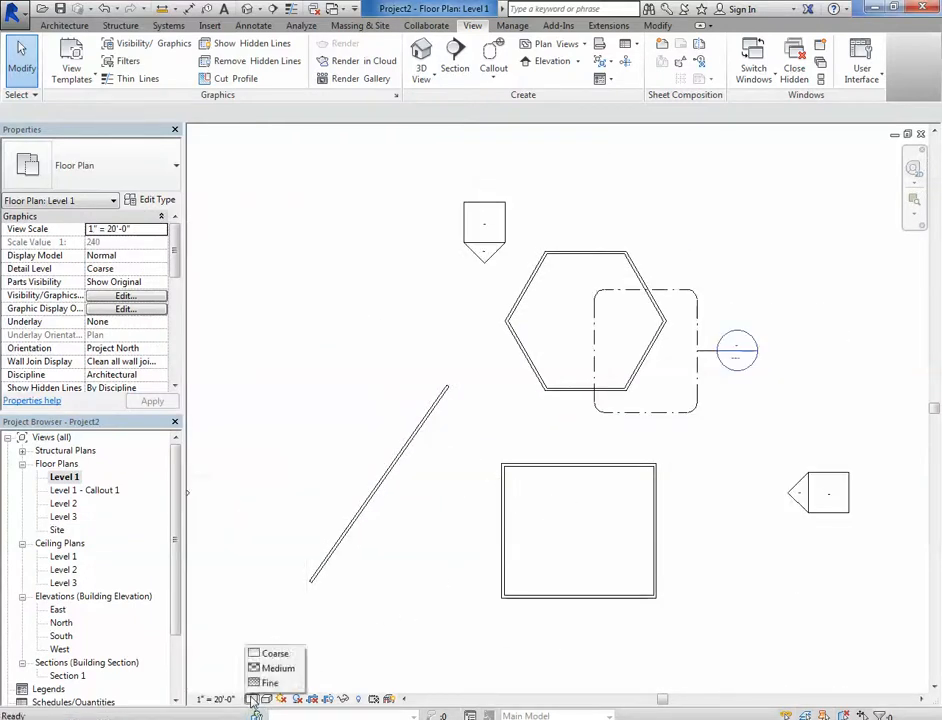
scroll(534, 350, up, 5)
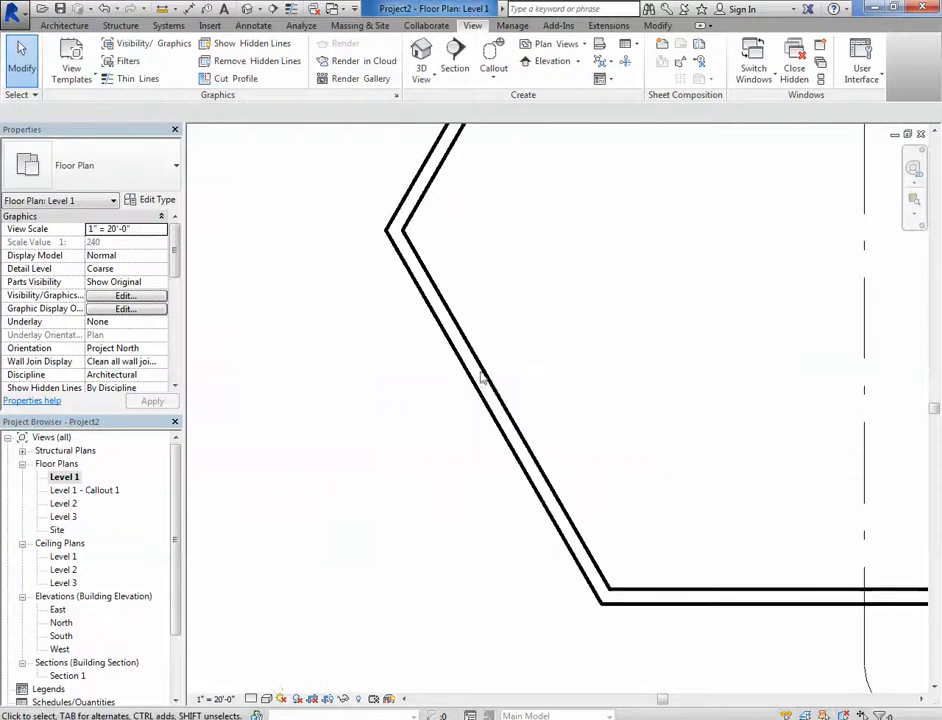
click(253, 699)
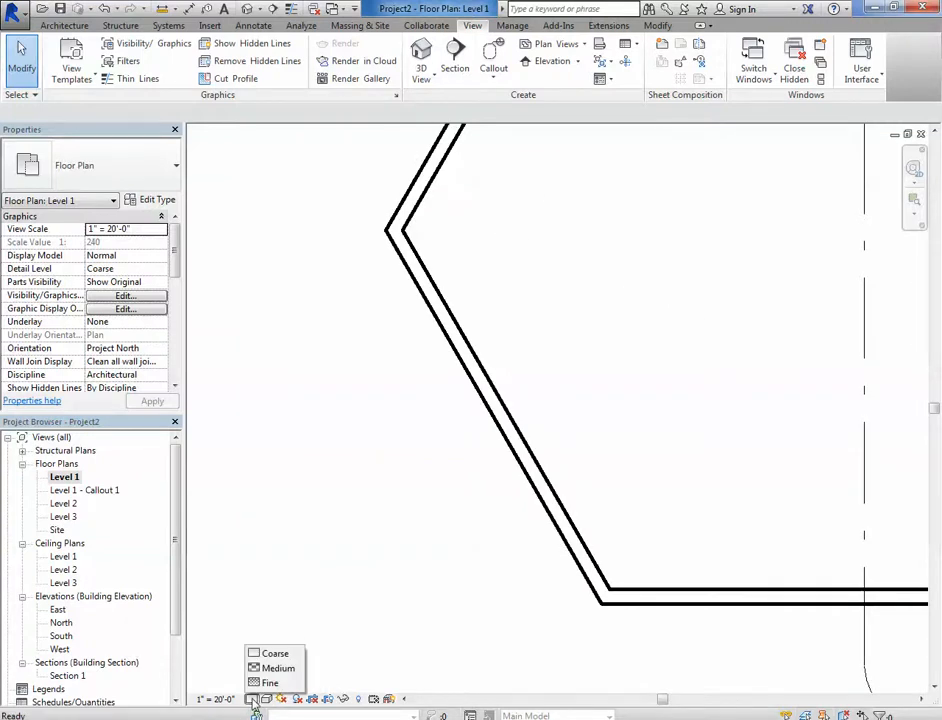
click(270, 682)
scroll(440, 551, down, 3)
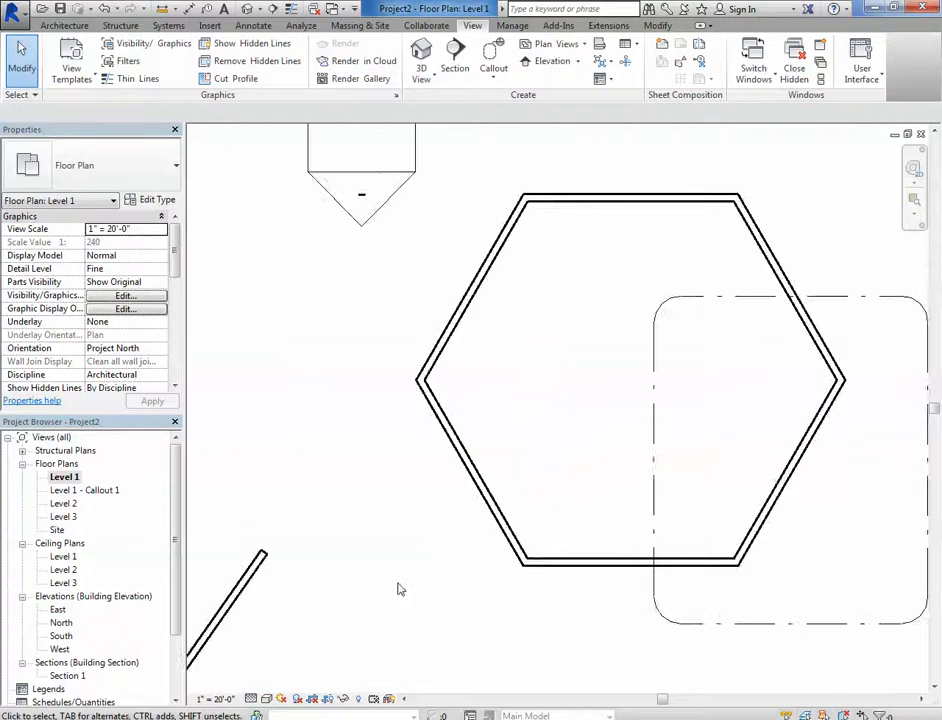
scroll(672, 400, up, 3)
scroll(437, 326, down, 3)
scroll(553, 362, up, 3)
scroll(330, 305, down, 3)
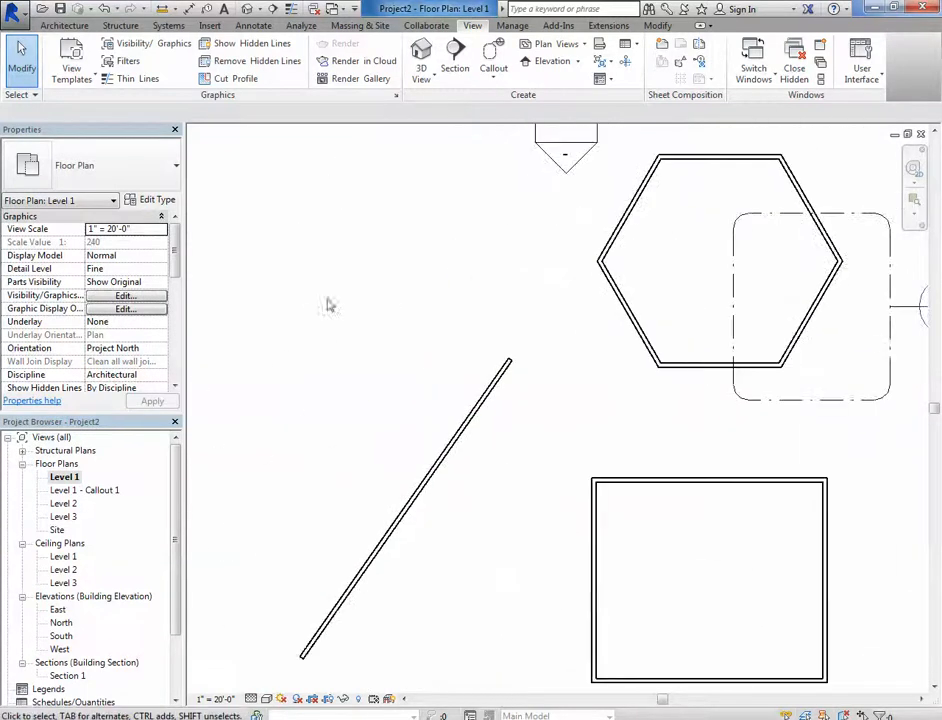
Step: Draw one sloping Exterior - Brick and CMU on MTL. Stud wall, 20' 0" high, between the long diagonal wall's upper end and the north elevation marker
click(58, 26)
click(44, 50)
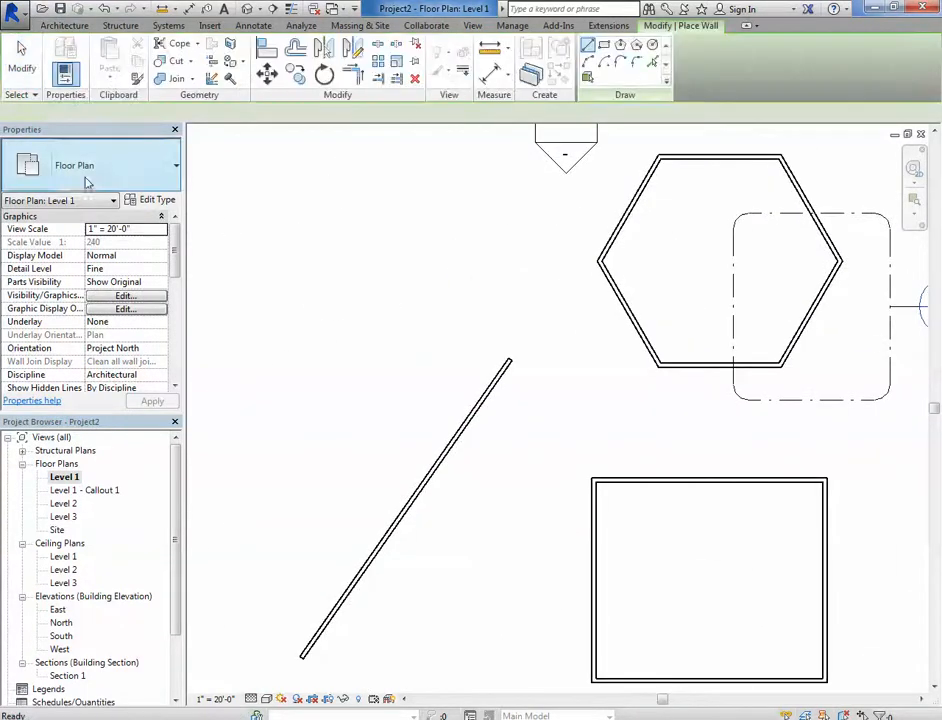
click(107, 173)
click(86, 226)
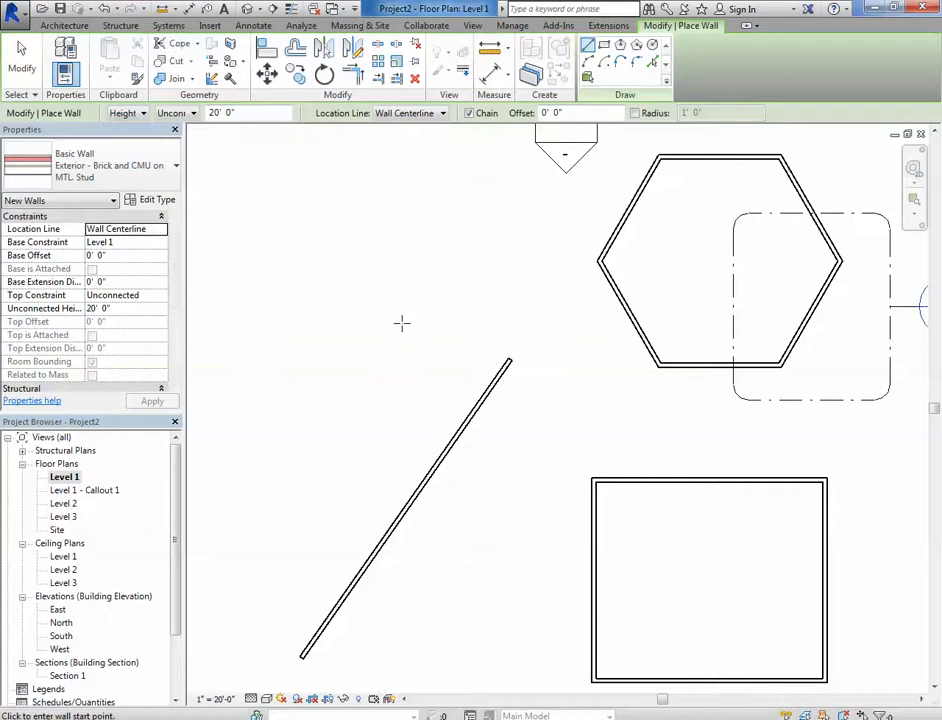
click(402, 321)
click(510, 253)
key(Escape)
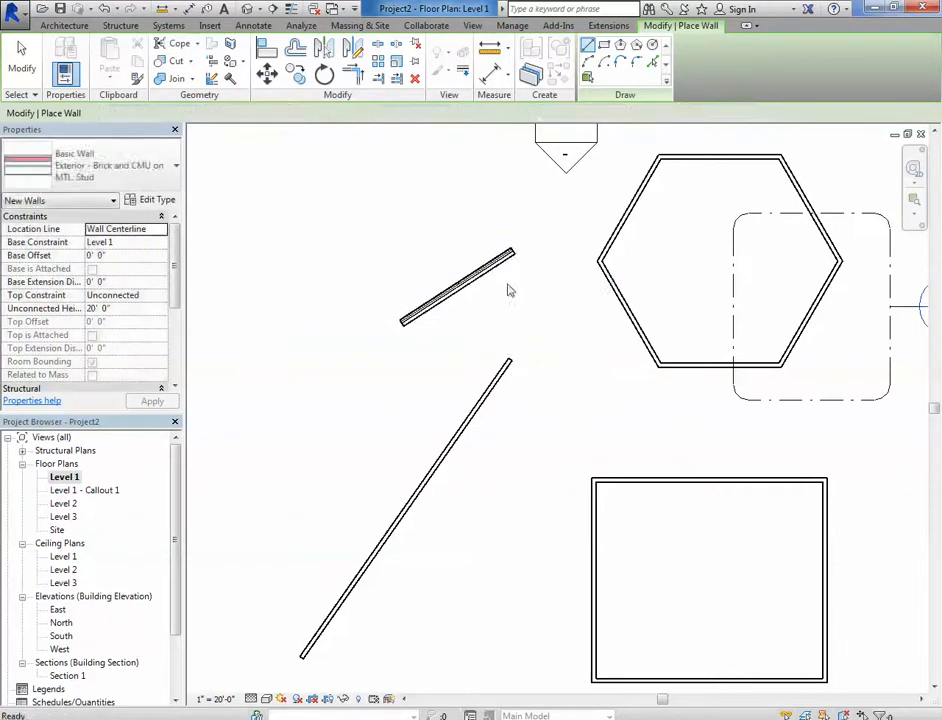
key(Escape)
Step: Inspect the brick wall's layers, then set the Level 1 floor plan's detail level to Coarse and compare its display
scroll(507, 256, up, 3)
scroll(502, 272, up, 5)
middle_drag(567, 342, 658, 532)
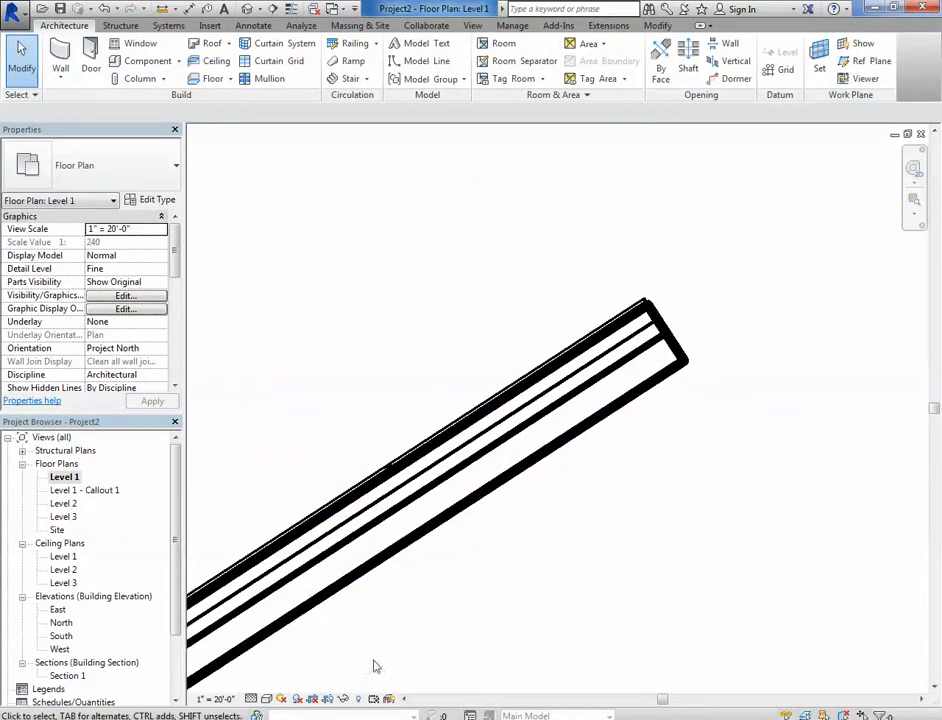
click(253, 700)
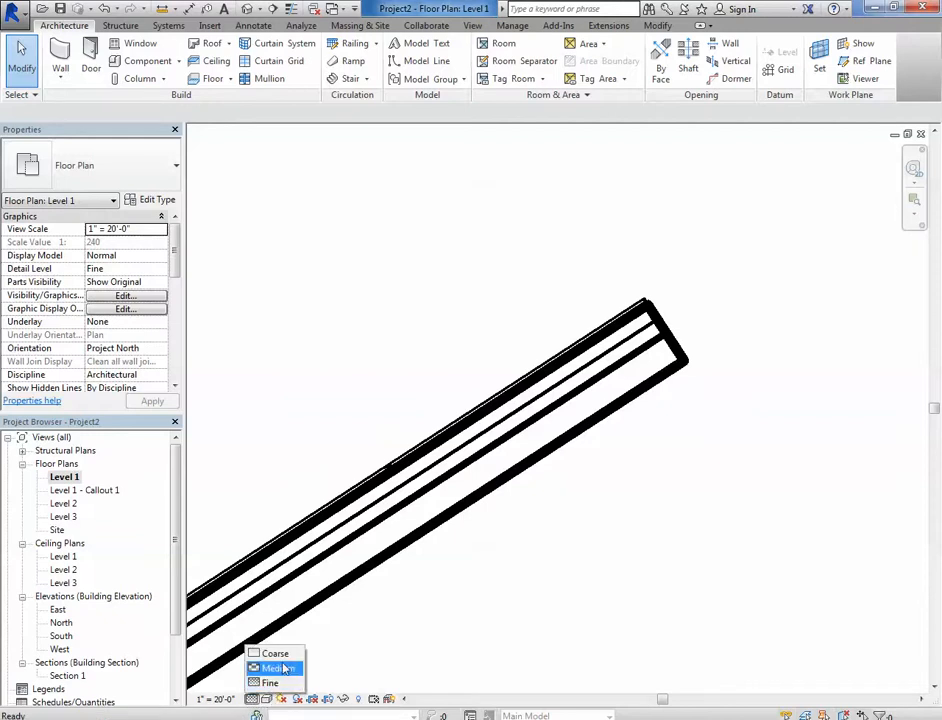
click(276, 654)
scroll(489, 525, down, 3)
middle_drag(489, 525, 700, 290)
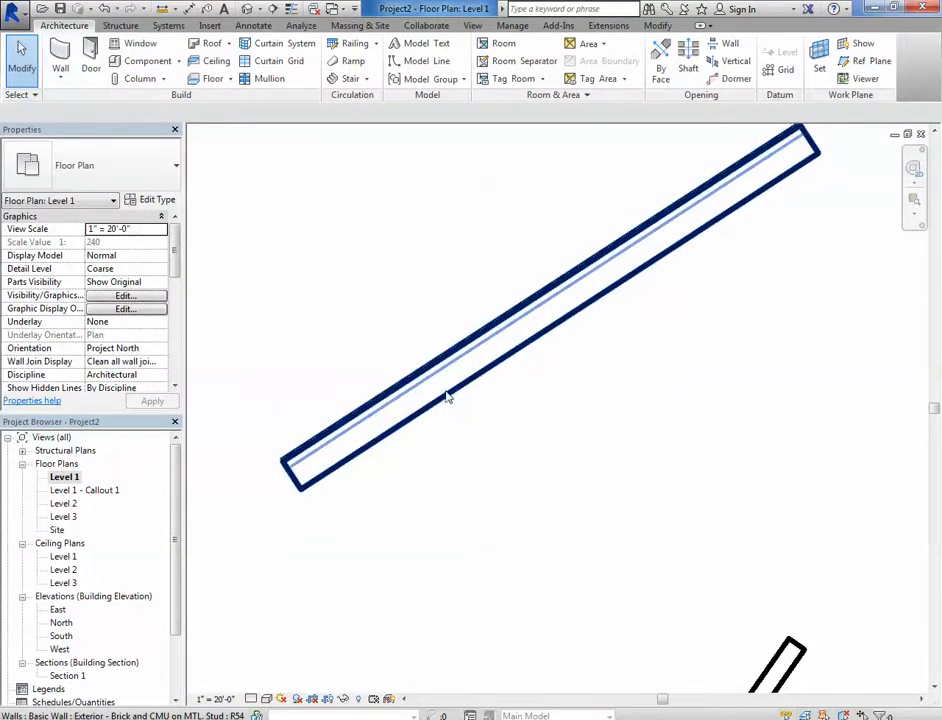
scroll(448, 397, down, 2)
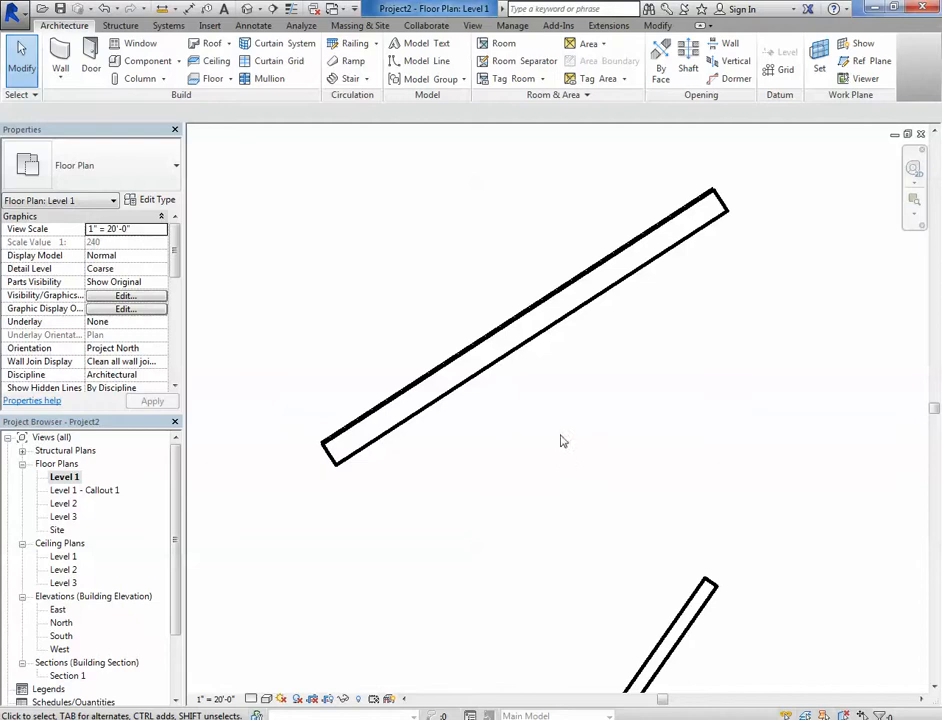
scroll(562, 440, down, 3)
middle_drag(600, 437, 361, 436)
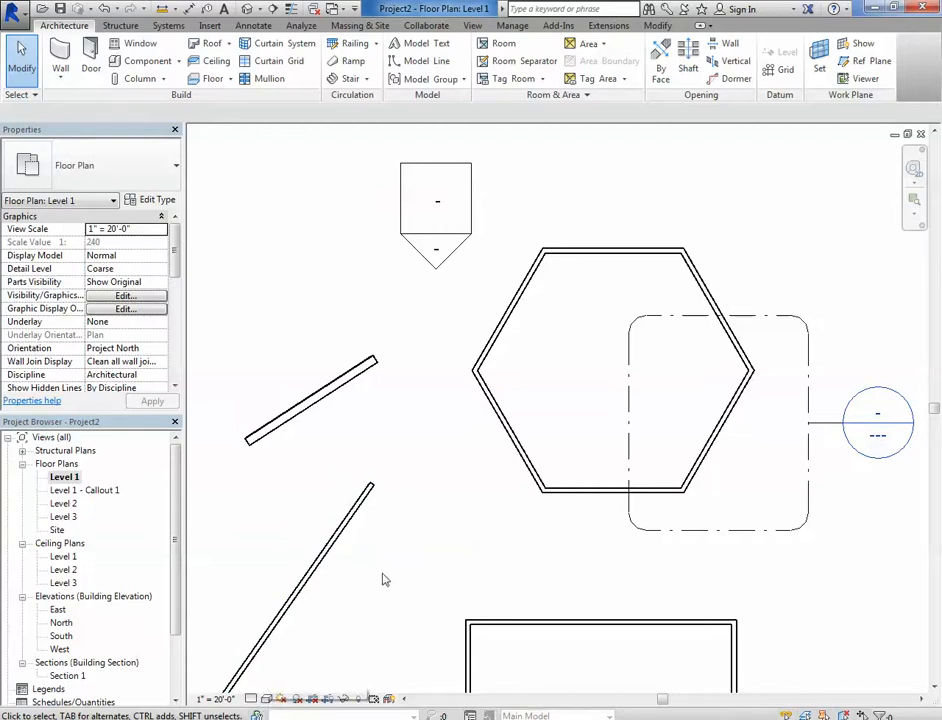
Step: Open the default 3D view and orbit around the walls to view them all from above
scroll(414, 486, down, 4)
scroll(424, 488, down, 1)
middle_drag(424, 488, 490, 452)
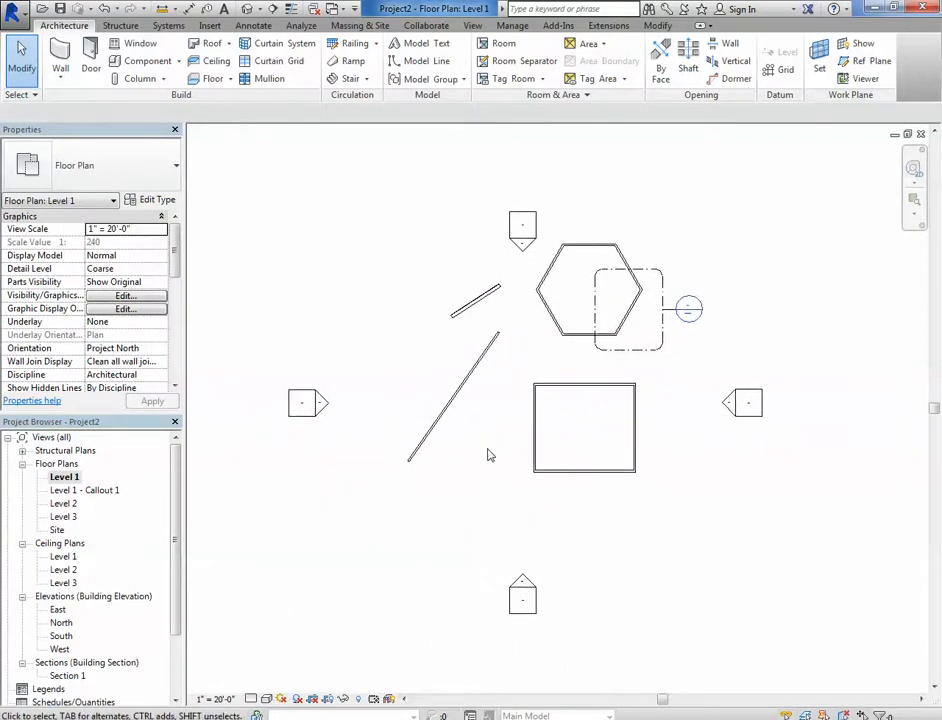
click(248, 9)
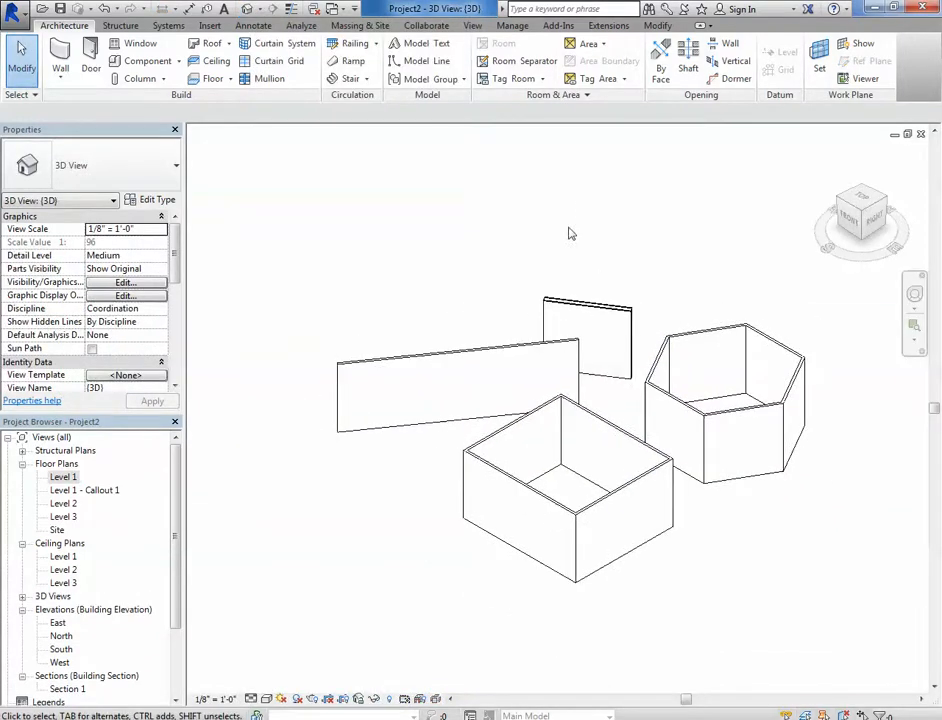
shift+middle_drag(571, 233, 510, 375)
scroll(510, 375, down, 3)
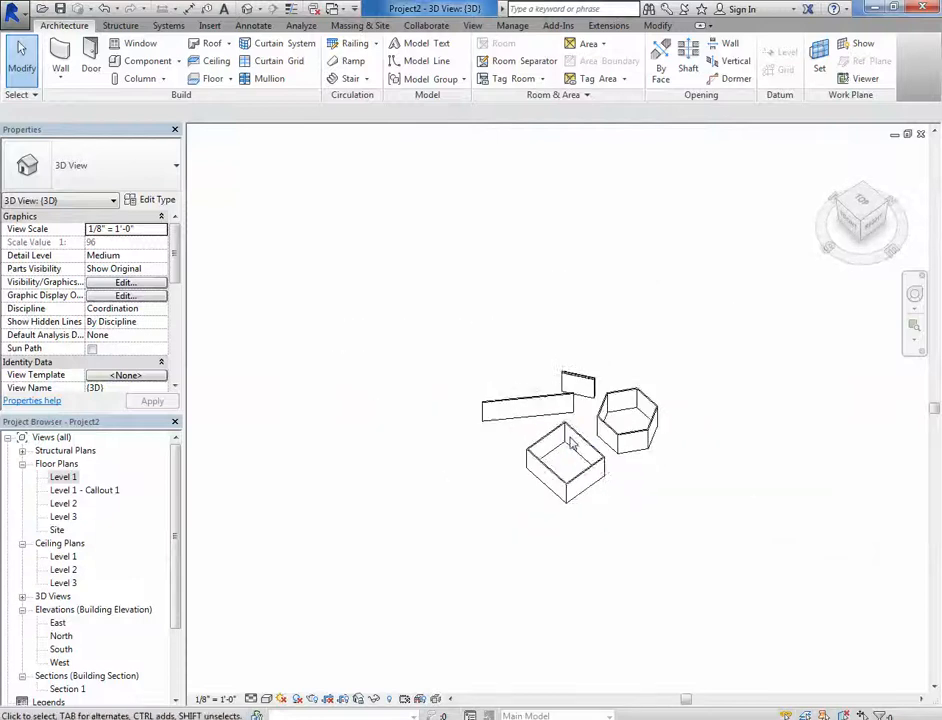
scroll(571, 428, up, 5)
scroll(571, 428, down, 5)
scroll(584, 410, up, 3)
middle_drag(584, 410, 571, 375)
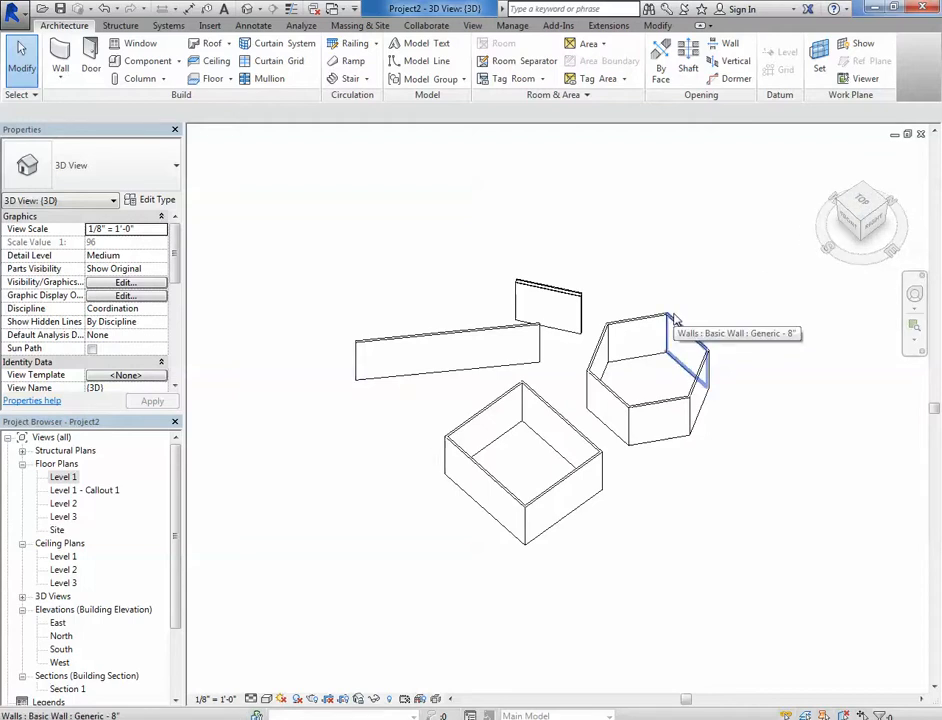
Step: Look at the sun path options, and switch the 3D view's shadows on and off again
click(282, 699)
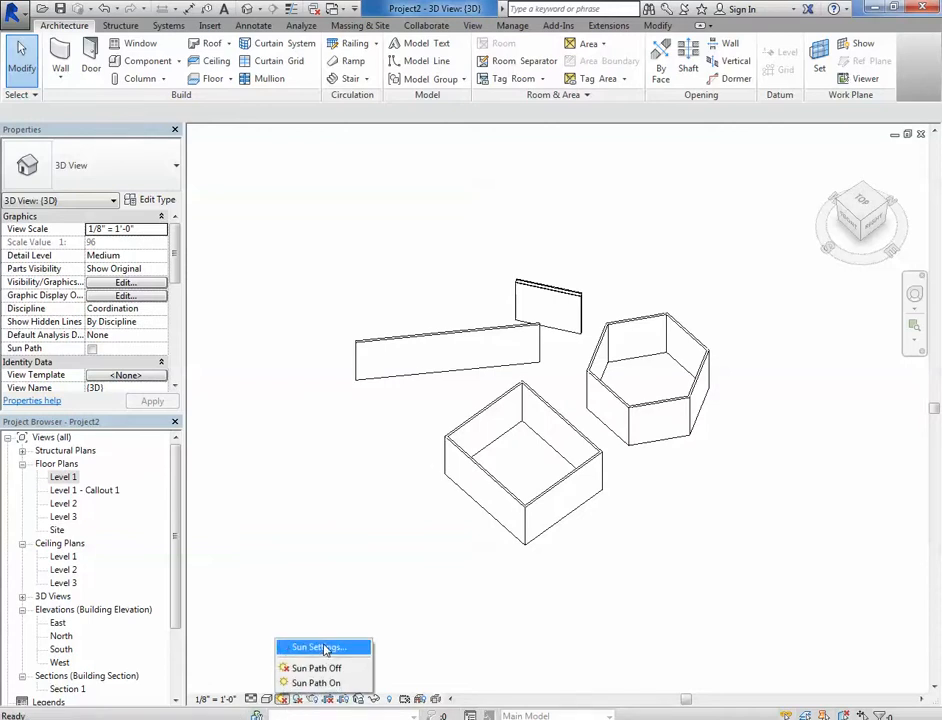
click(481, 525)
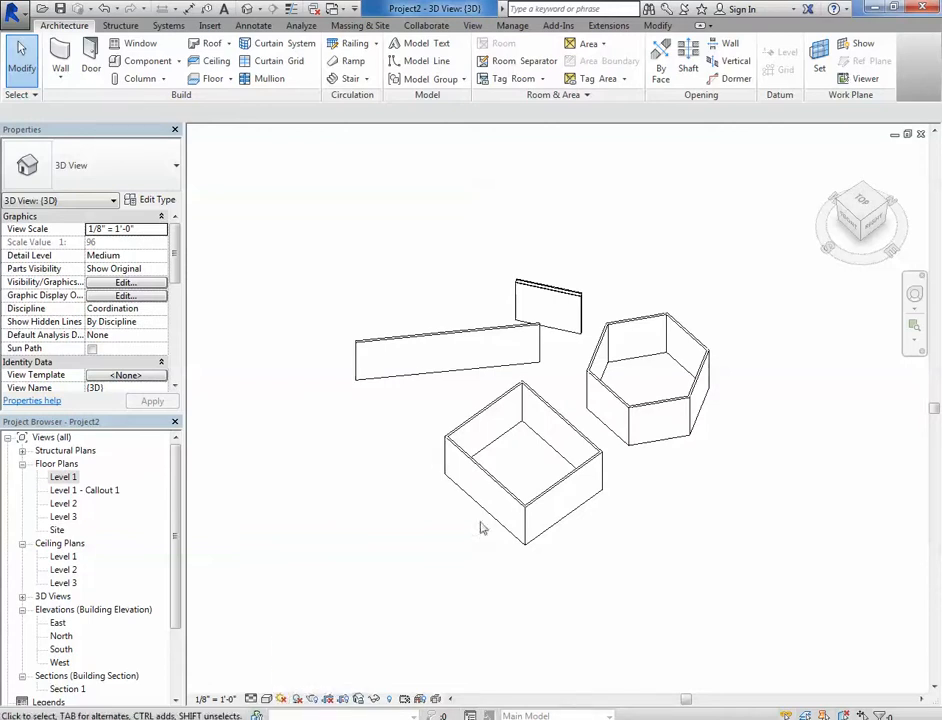
click(297, 700)
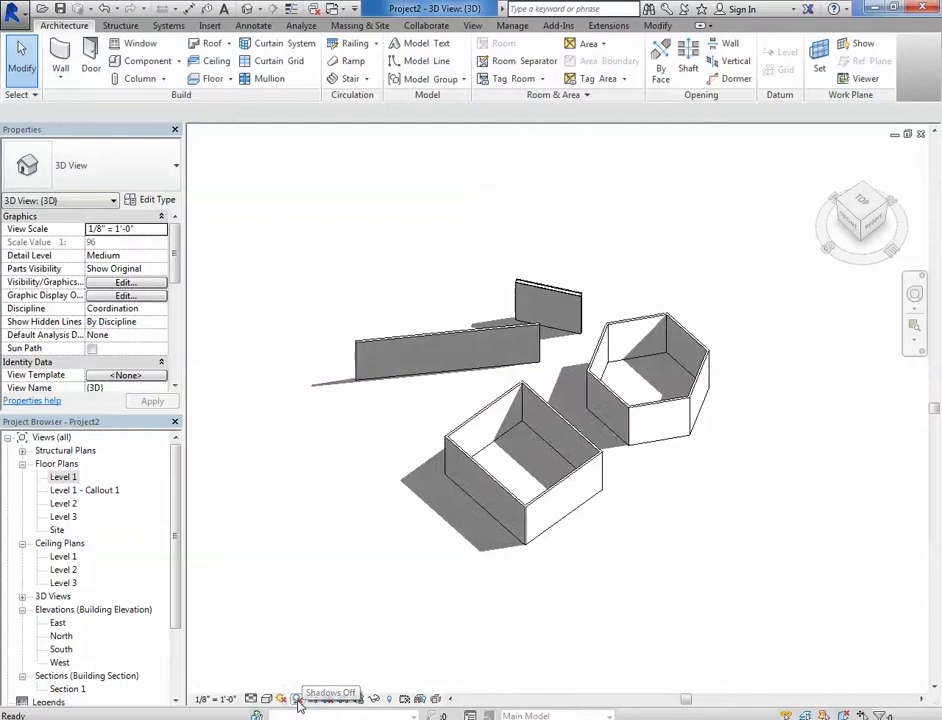
click(297, 701)
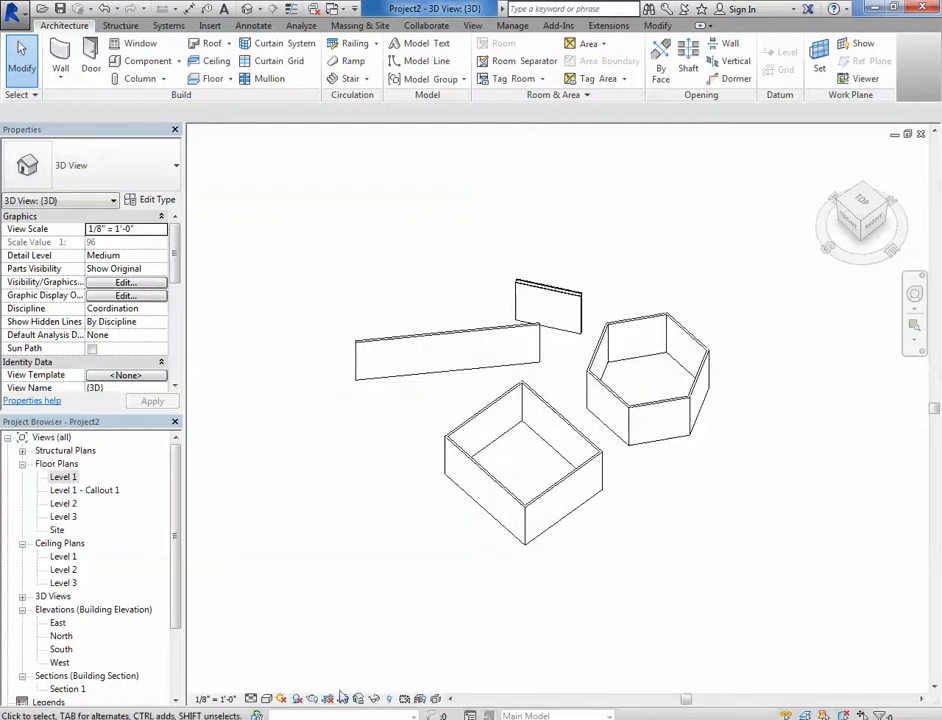
Step: Show the 3D view's crop region and raise its lower edge so it cuts through the rectangular room's front corner
click(344, 701)
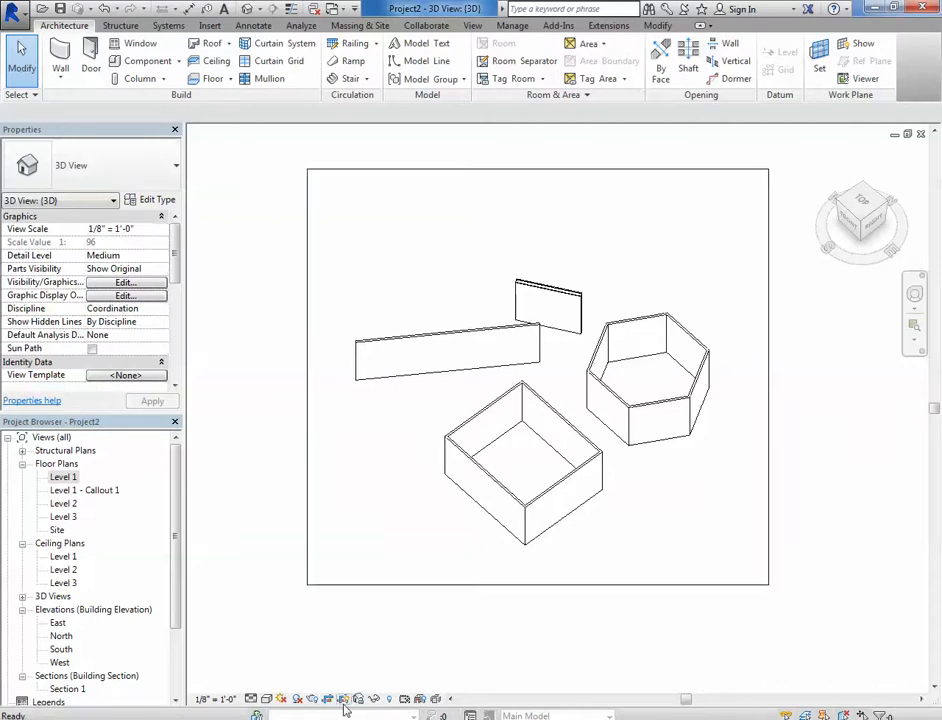
click(529, 584)
drag(529, 584, 537, 502)
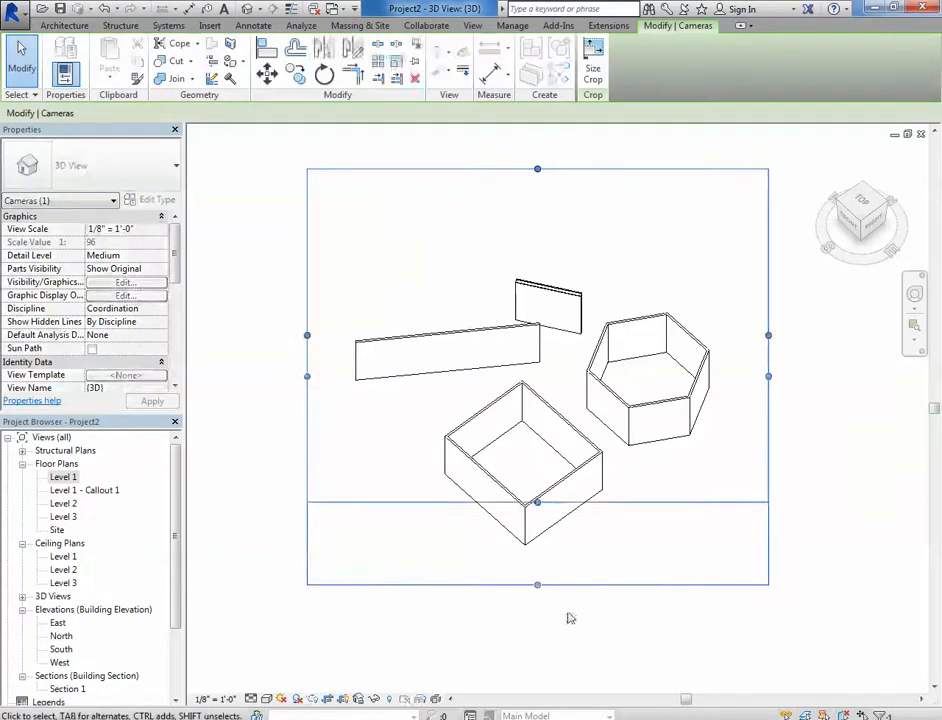
Step: Toggle the crop region's visibility, then turn off cropping in the 3D view and hide the crop region
click(344, 700)
click(344, 700)
click(344, 700)
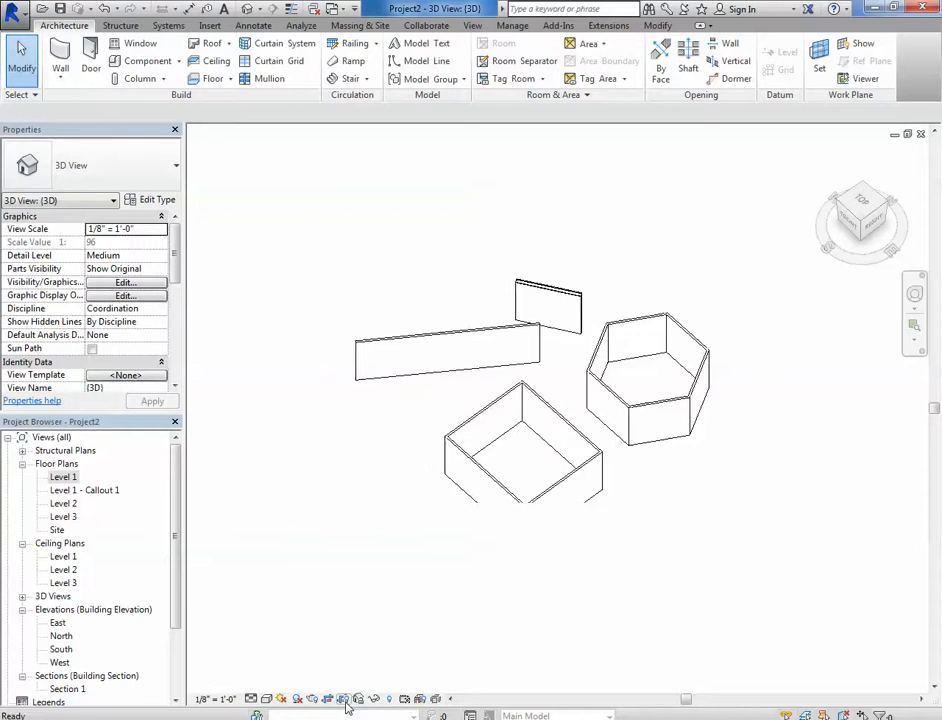
click(344, 700)
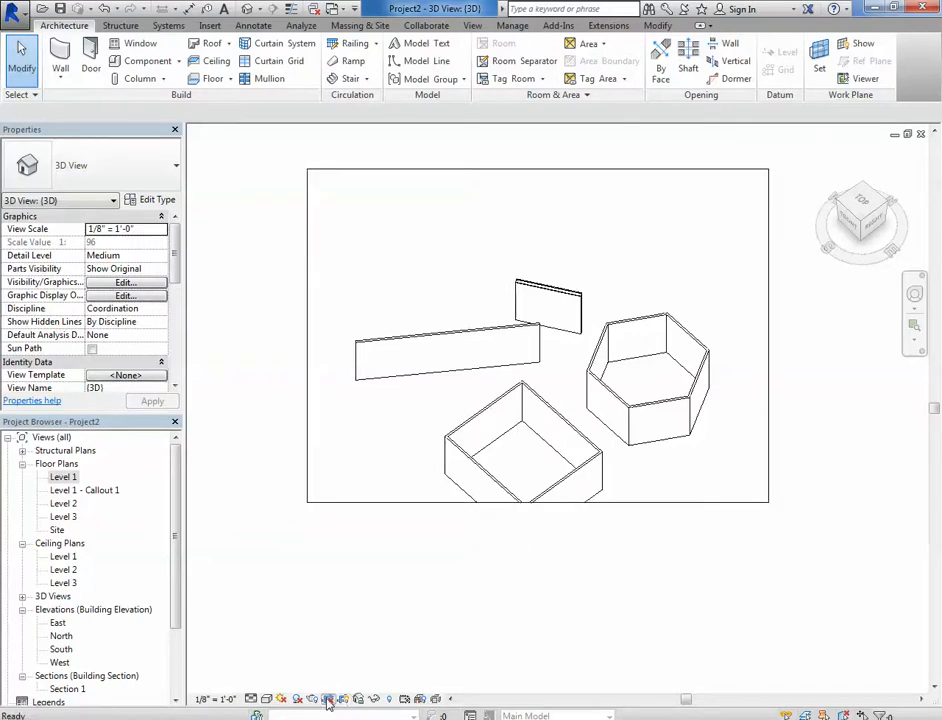
click(327, 700)
click(345, 701)
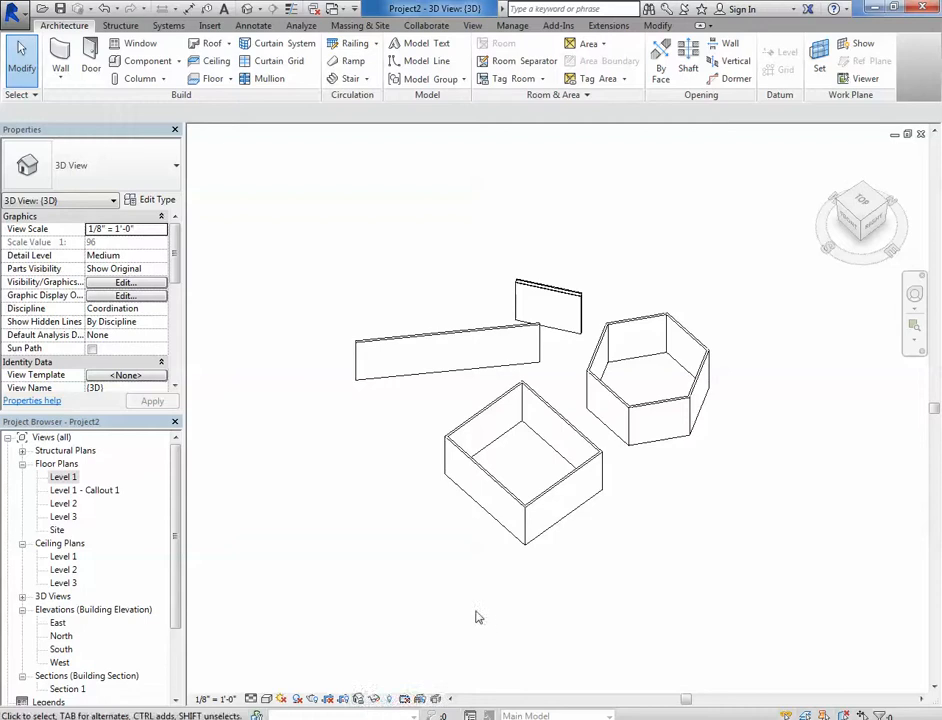
Step: Look at the Temporary Hide/Isolate options for the 3D view without applying any of them
click(374, 699)
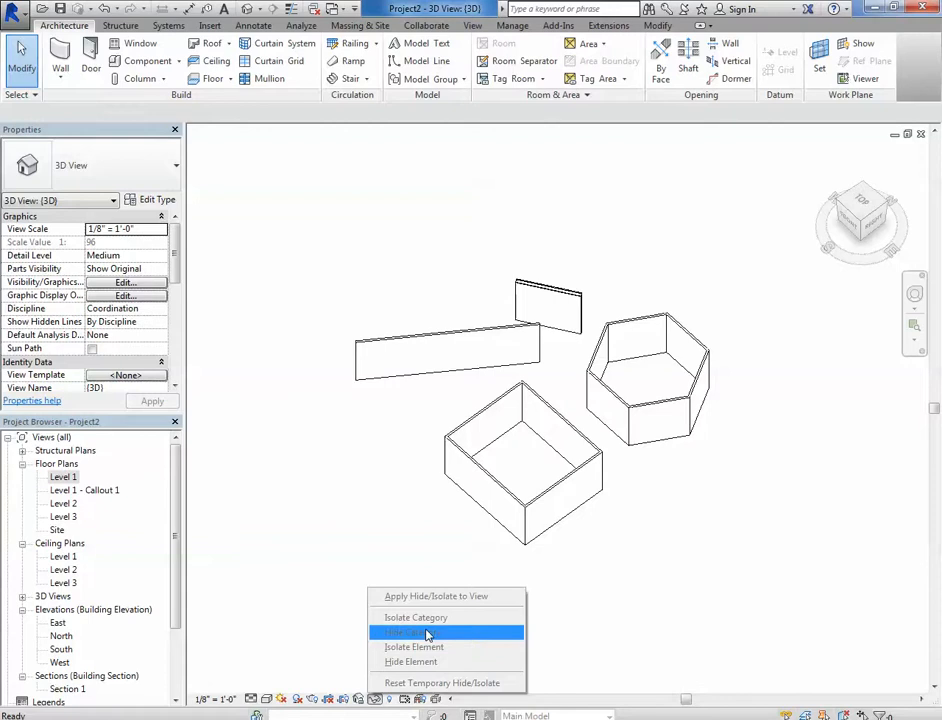
click(406, 539)
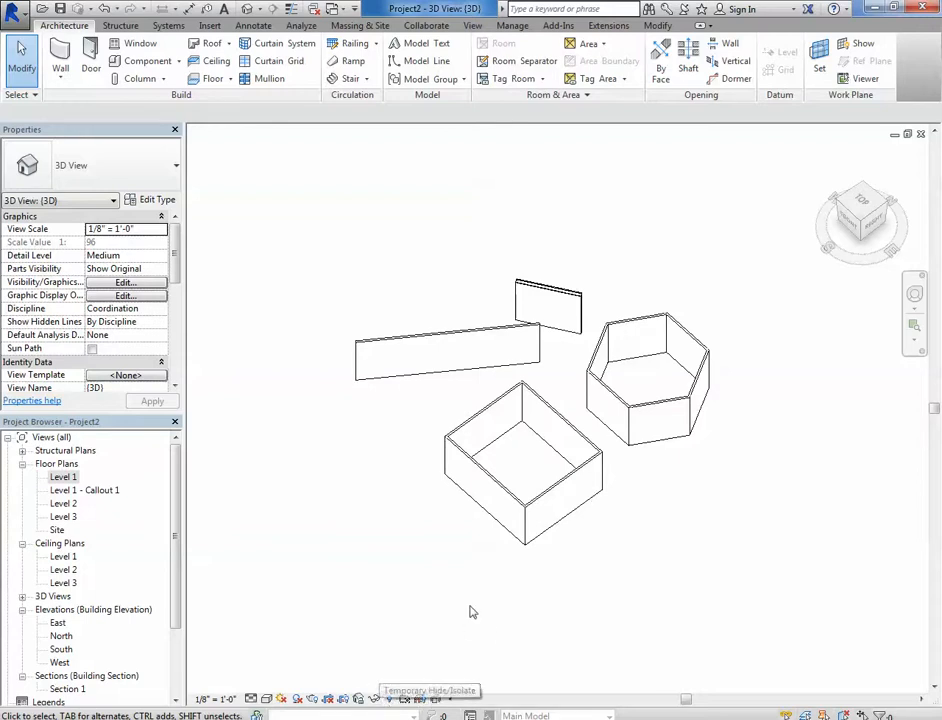
click(814, 719)
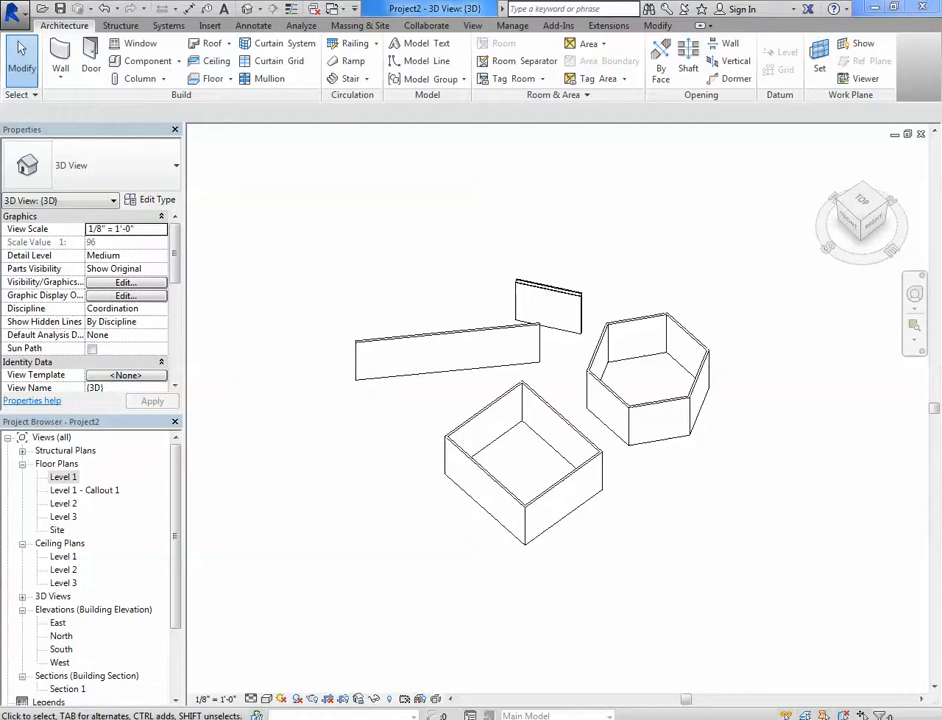